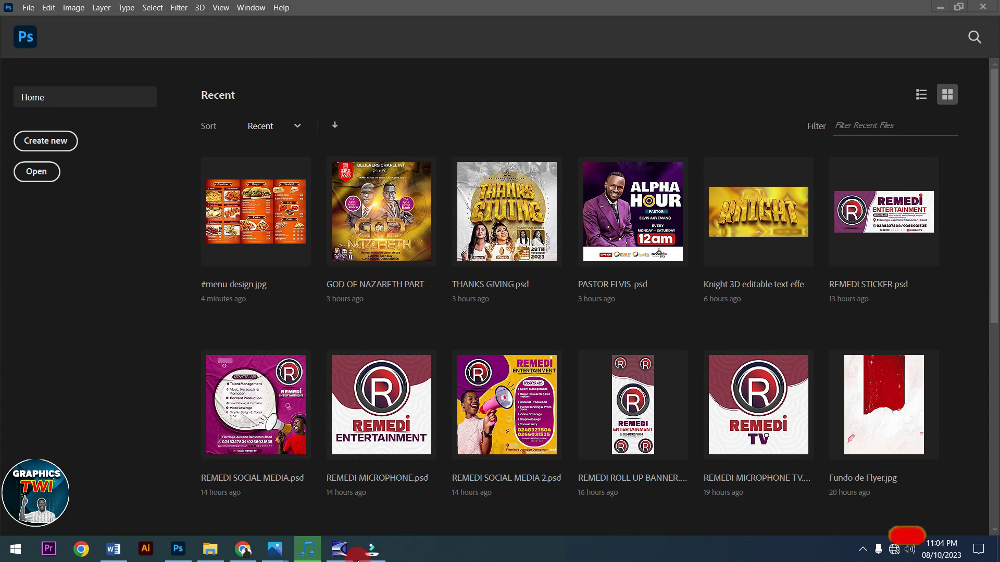
- Switch to Photos and look through the food flyer and menu samples from #menu design.jpg to Traditional Mandi.jpg
mouse_move(268, 553)
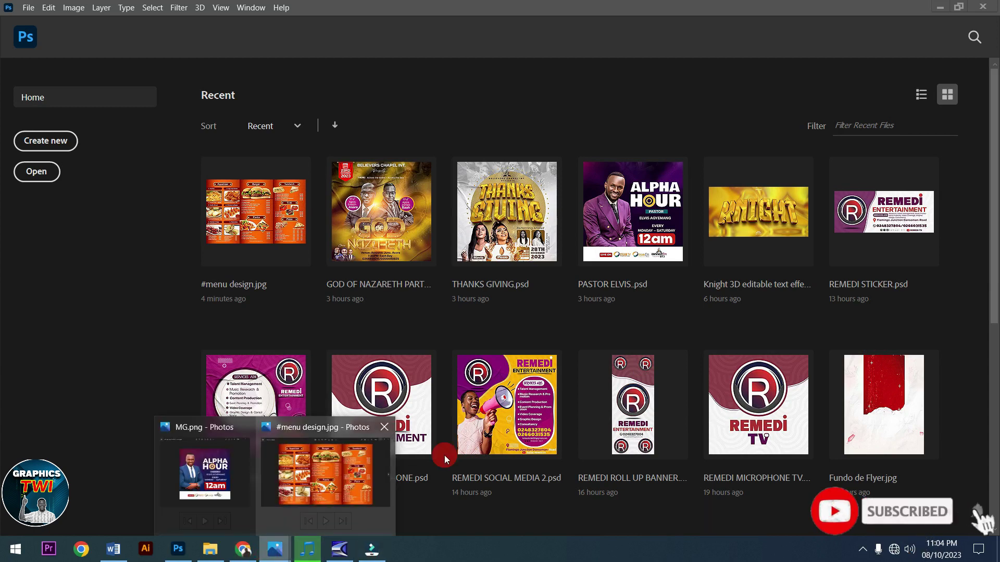
left_click(346, 495)
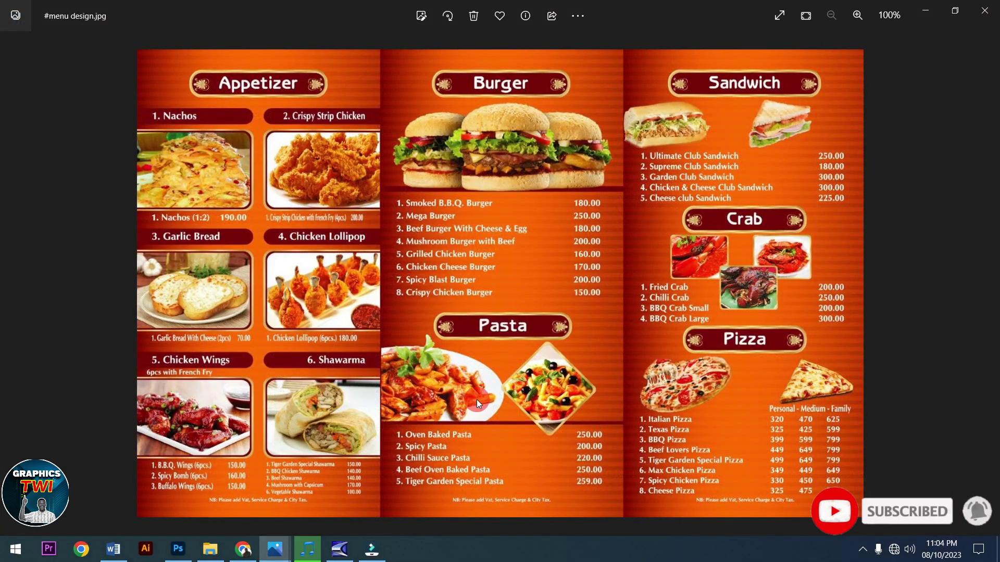
key("Right")
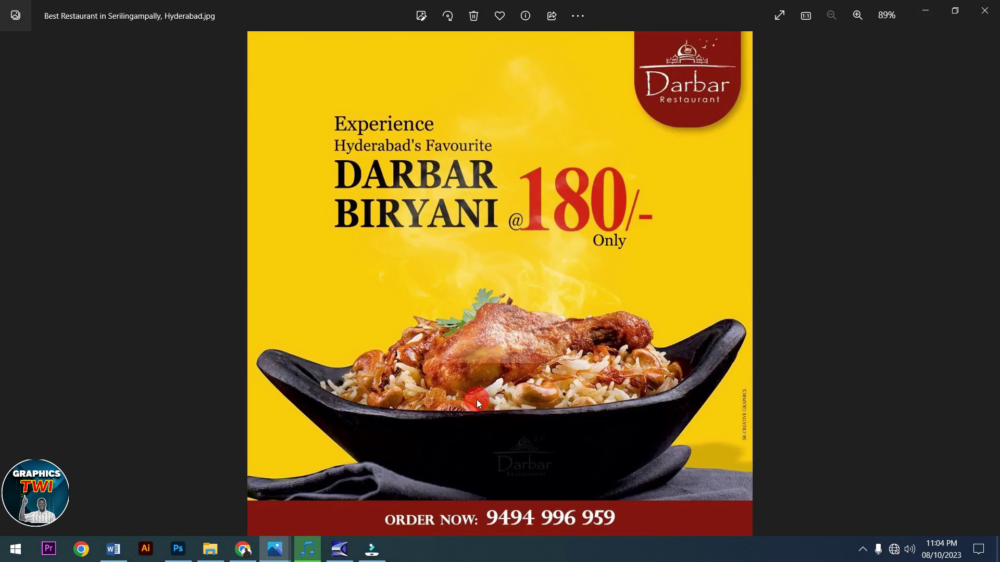
key("Right")
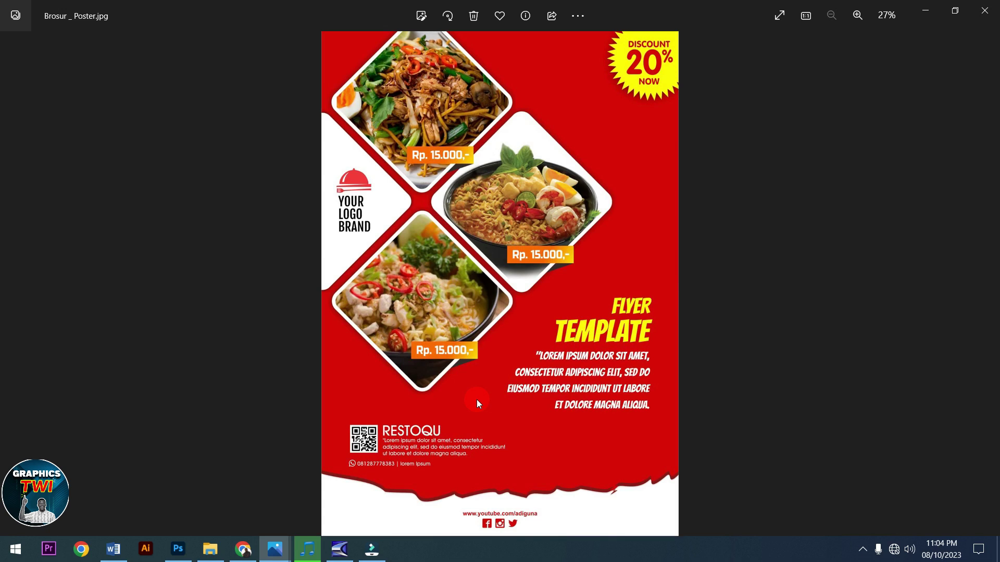
key("Right")
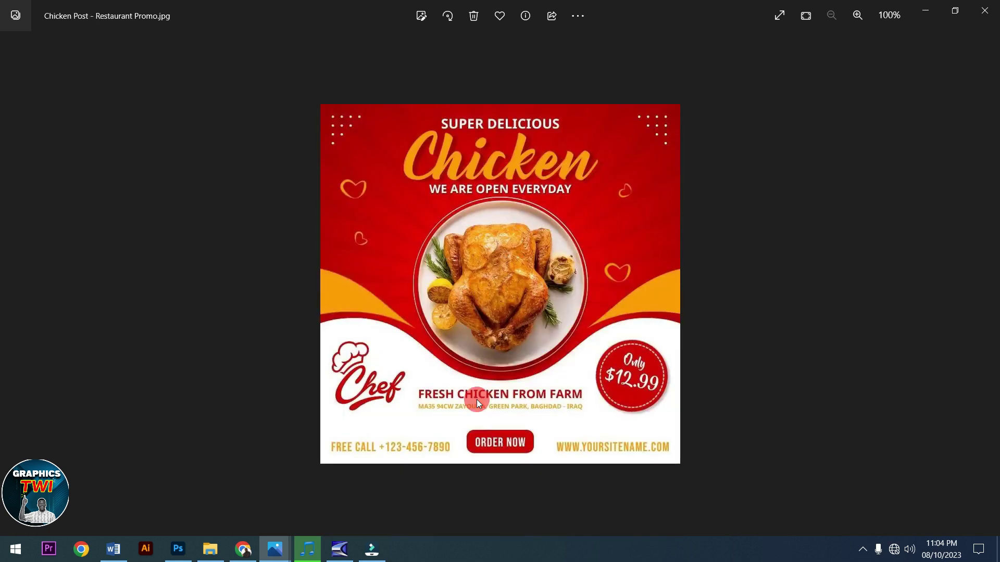
key("Right")
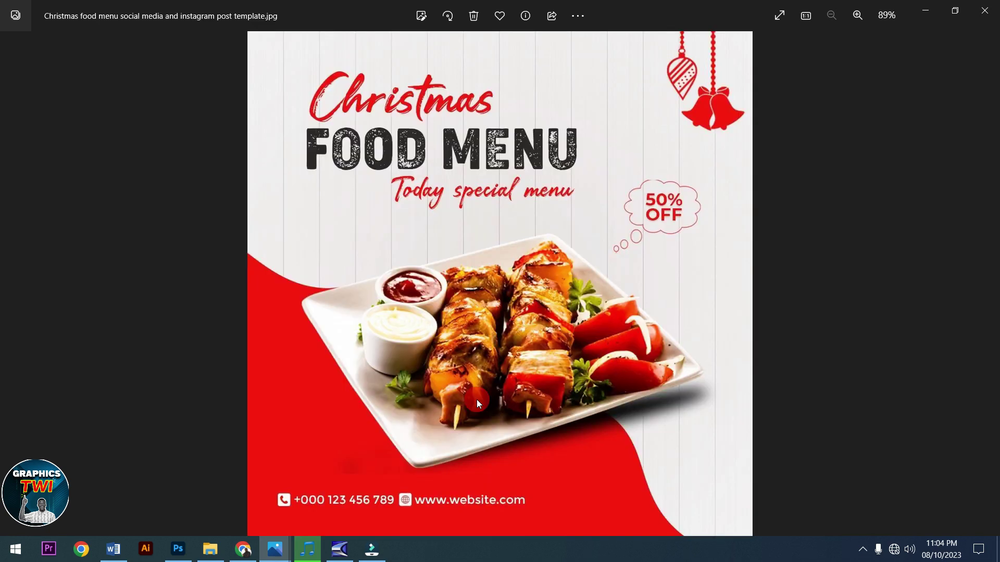
key("Right")
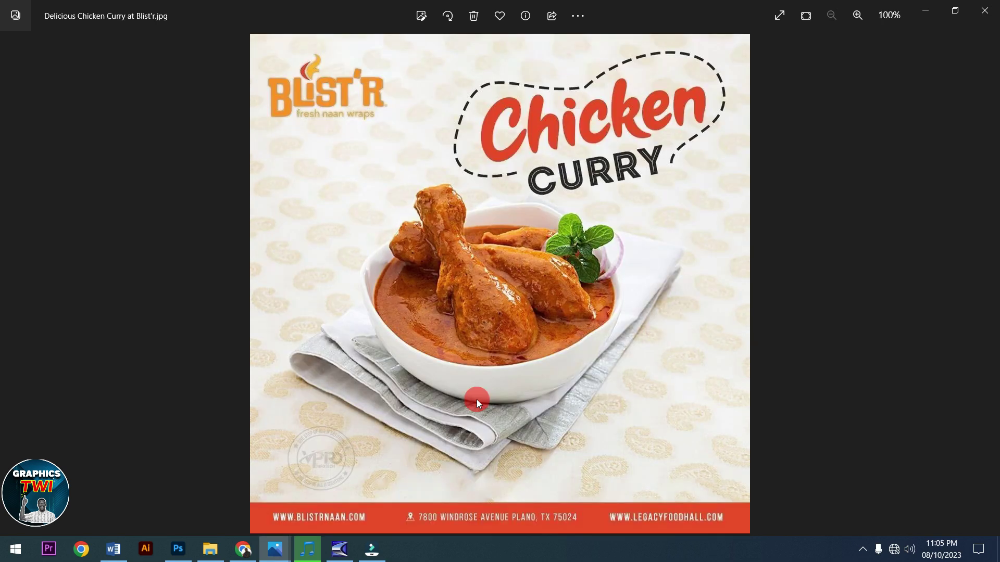
key("Right")
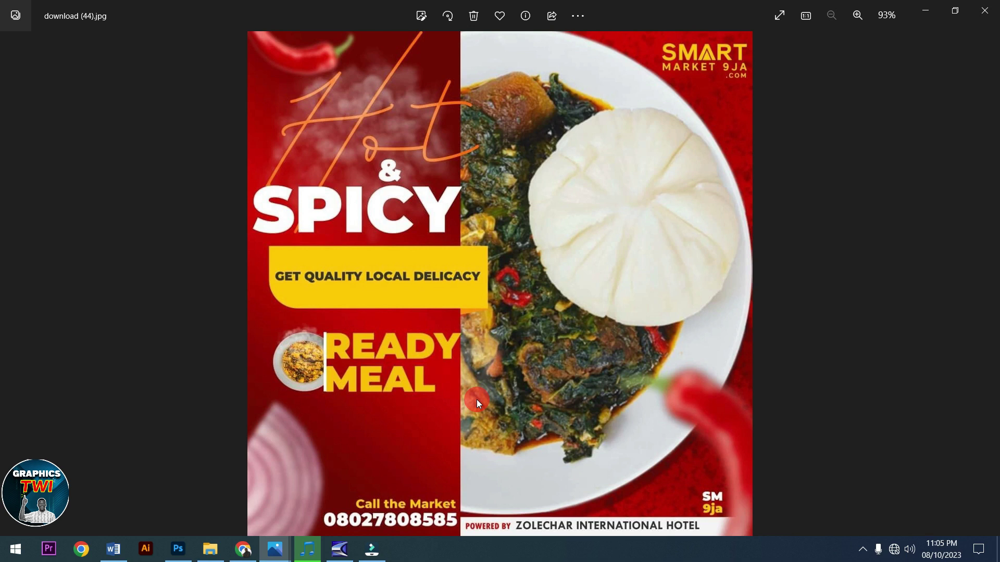
key("Right")
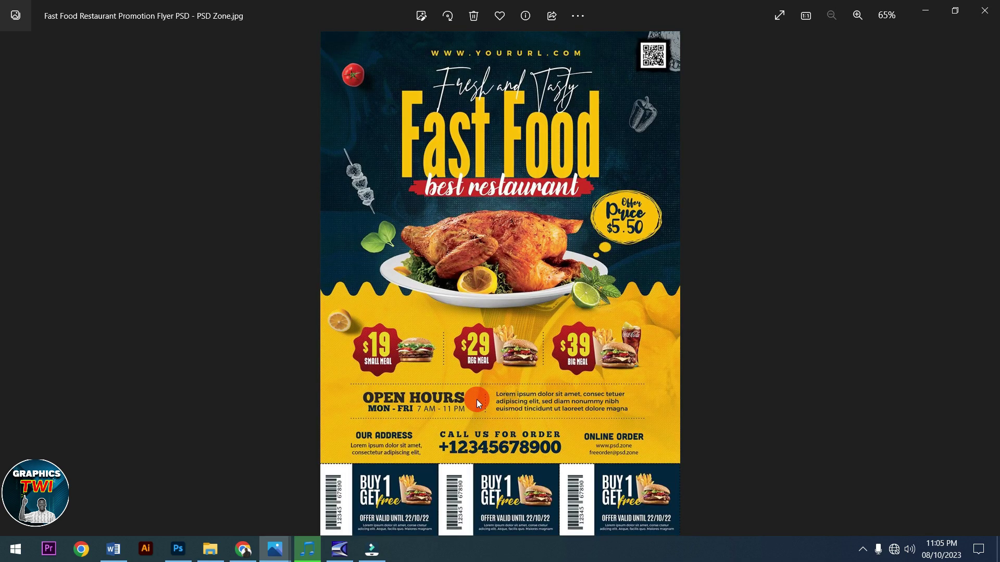
key("Right")
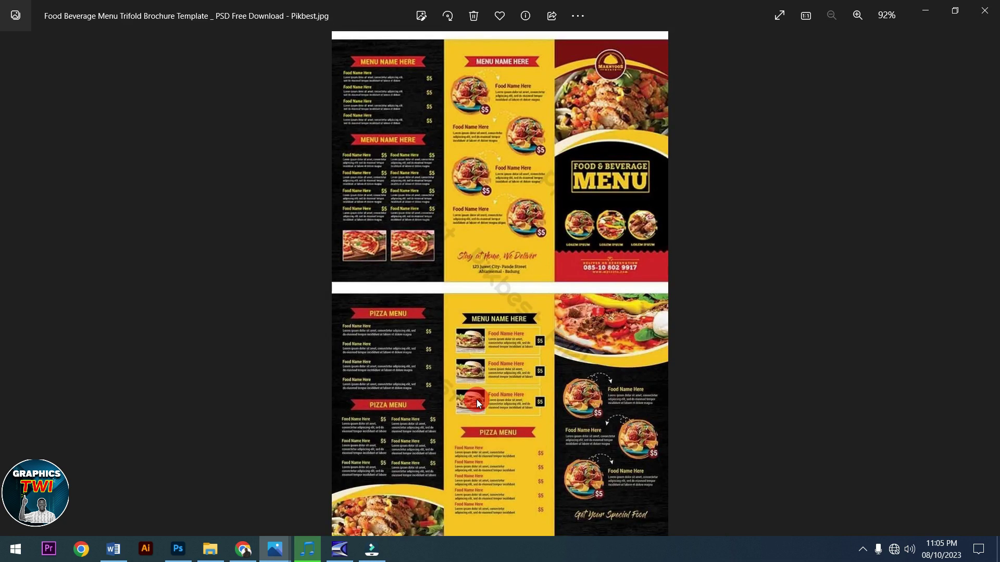
key("Right")
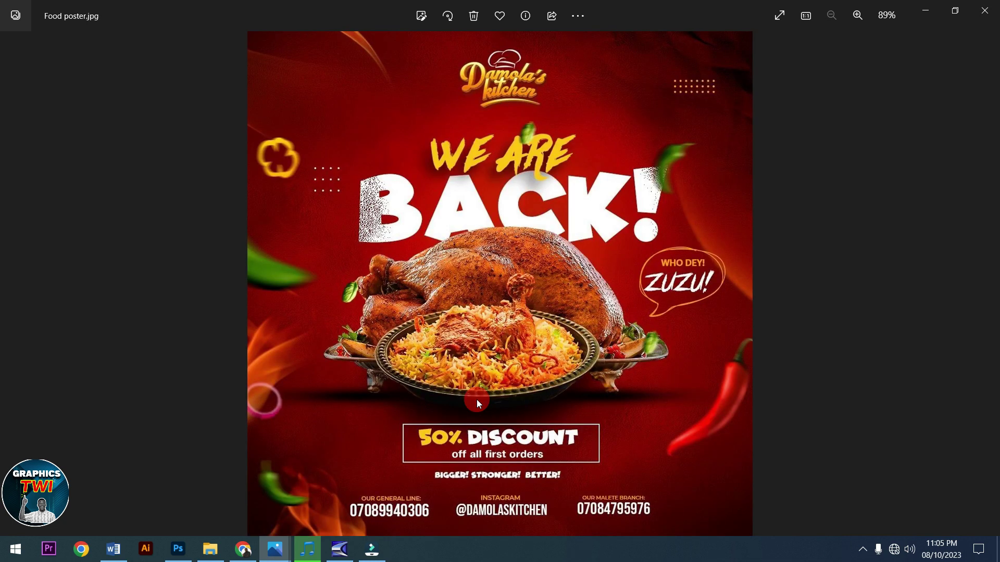
key("Right")
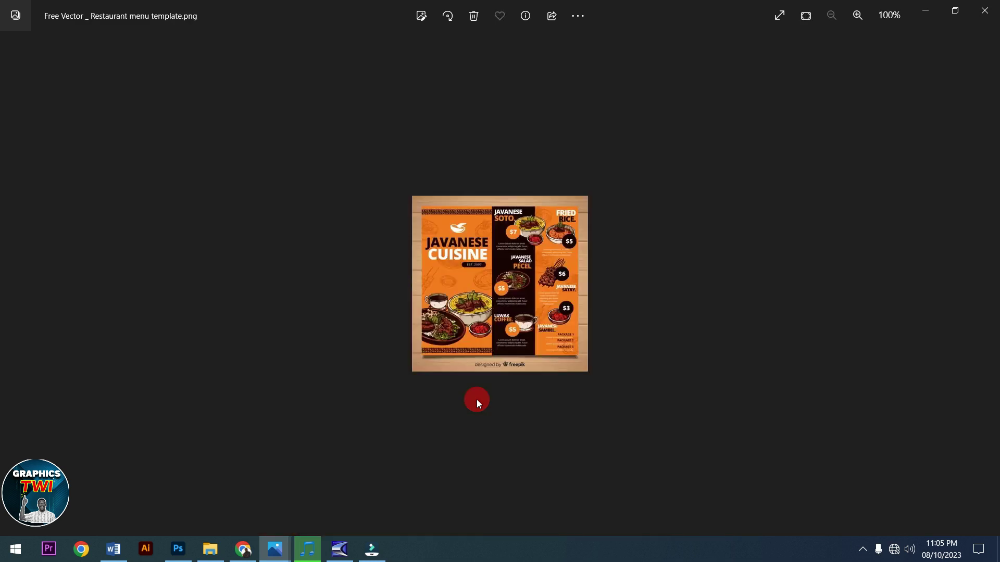
key("Right")
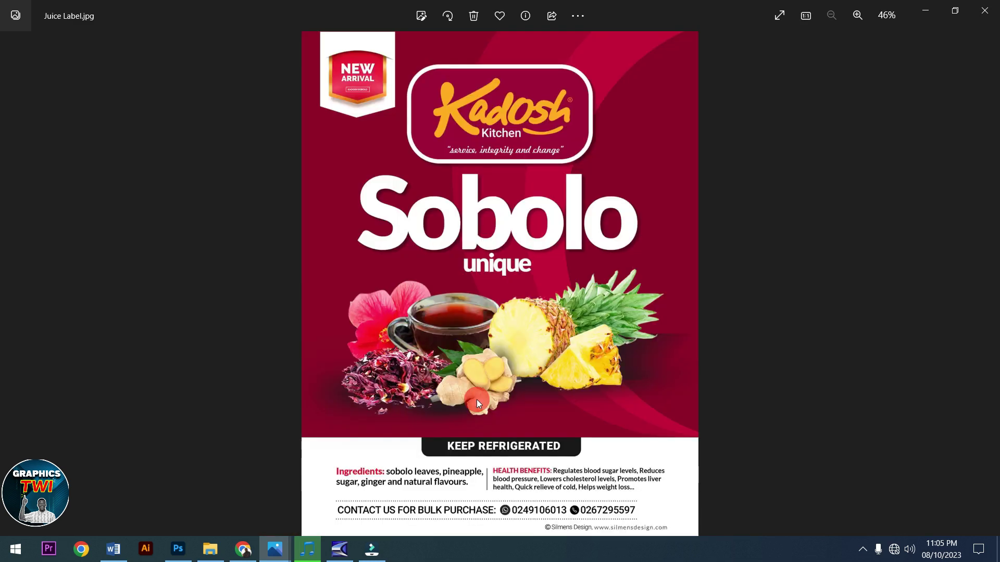
key("Right")
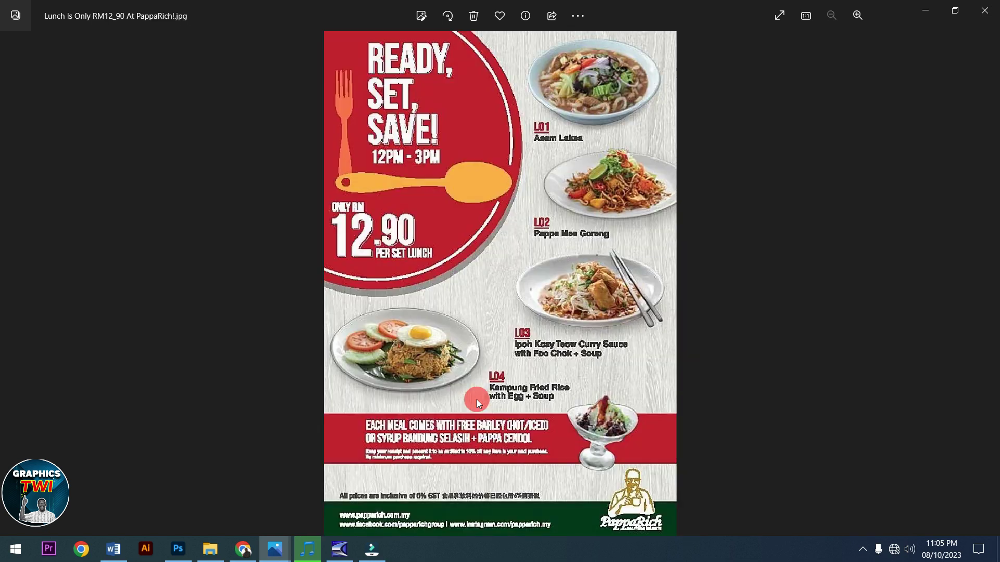
key("Right")
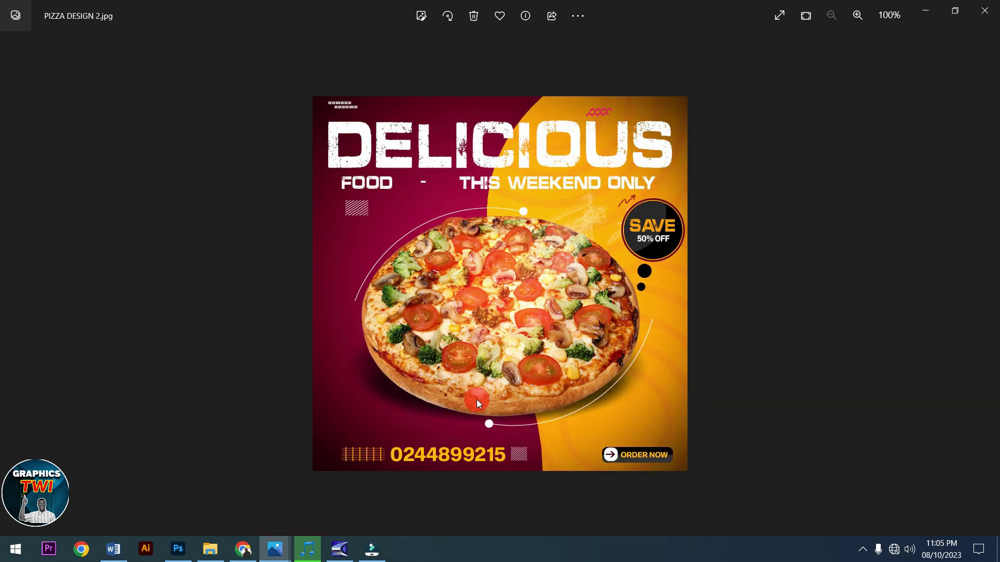
key("Right")
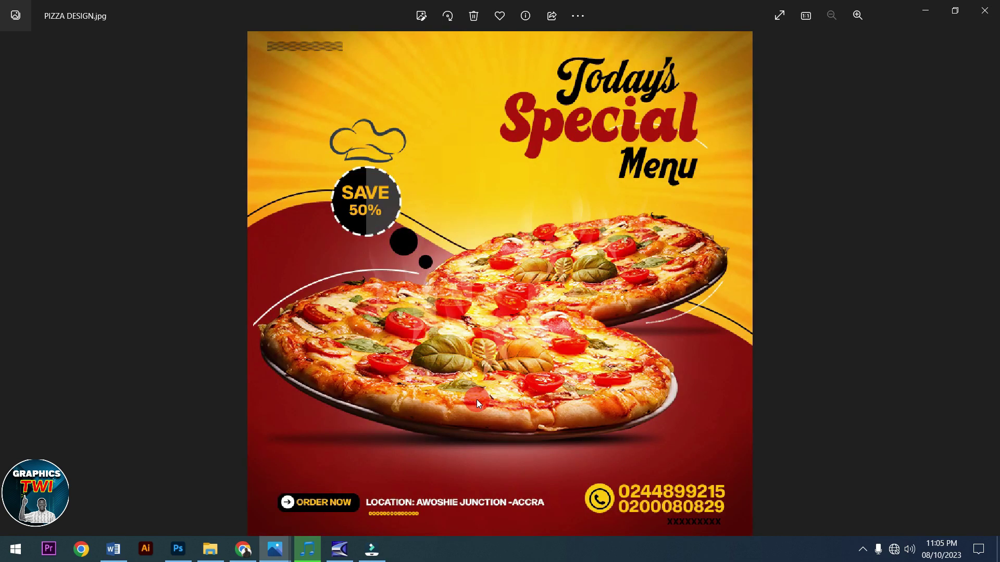
key("Right")
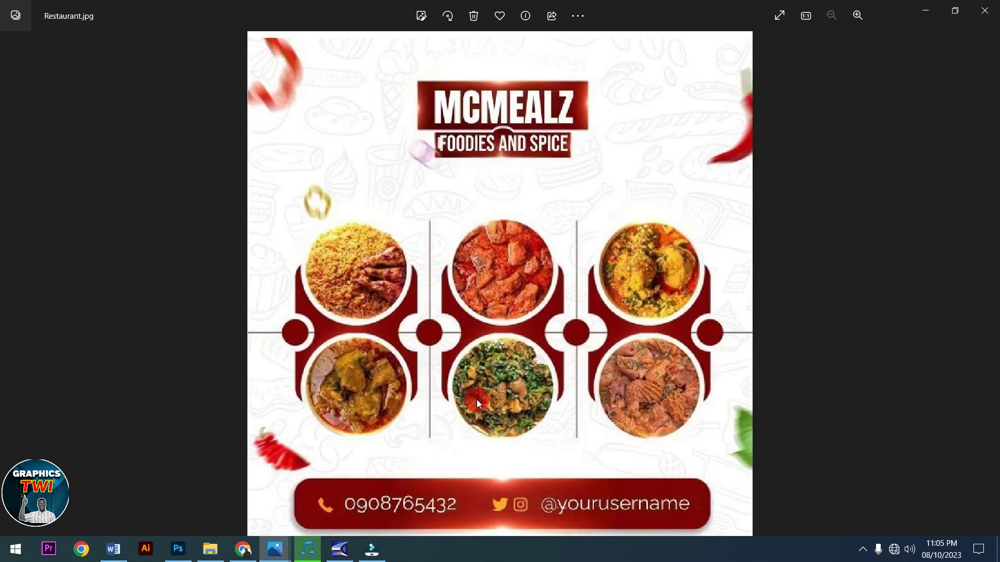
key("Right")
key("Right")
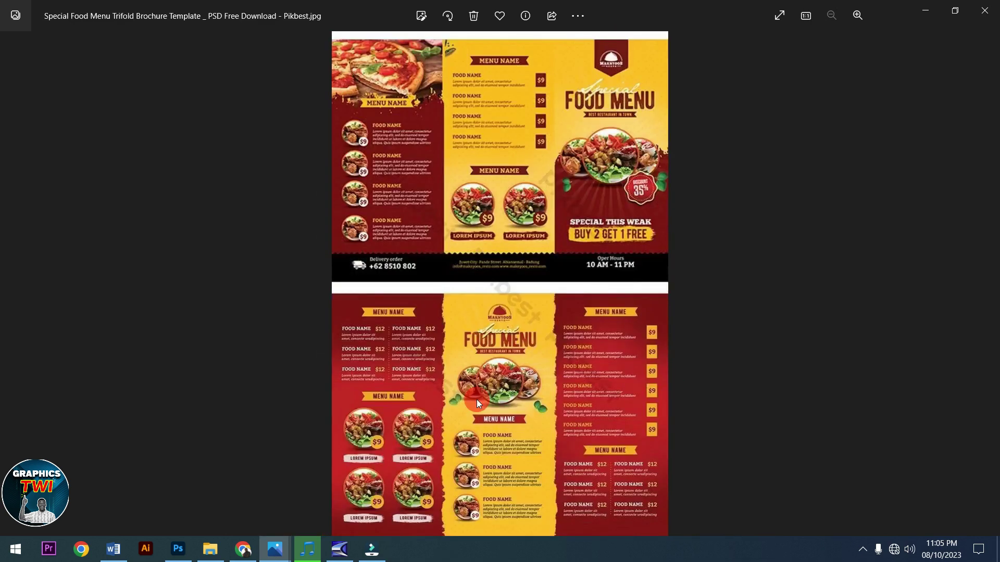
key("Right")
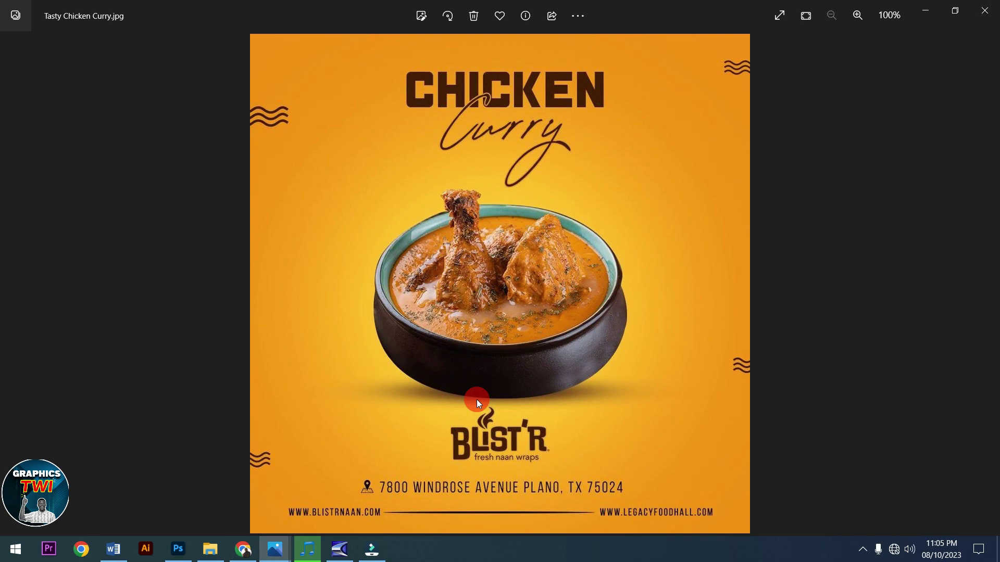
key("Right")
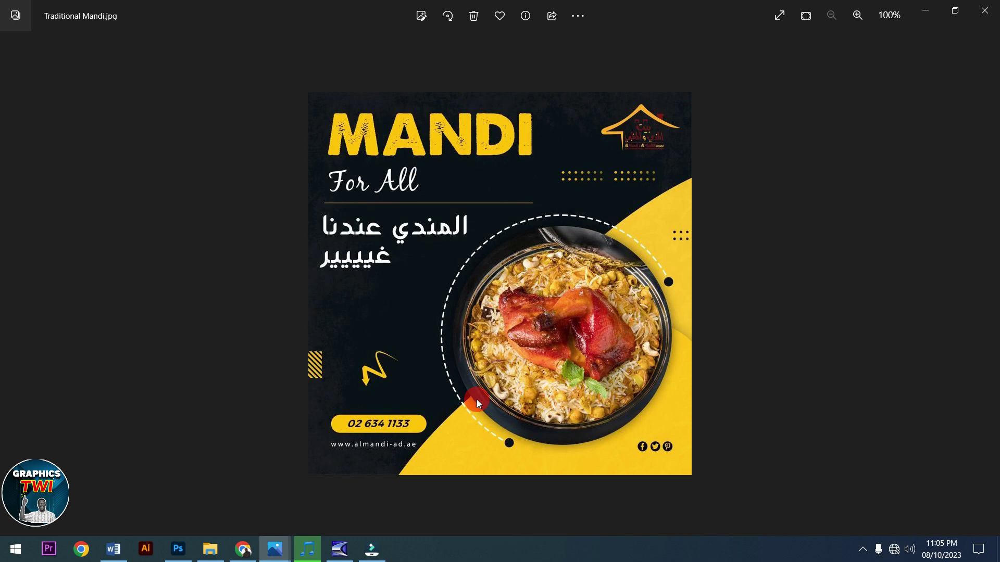
left_click(932, 13)
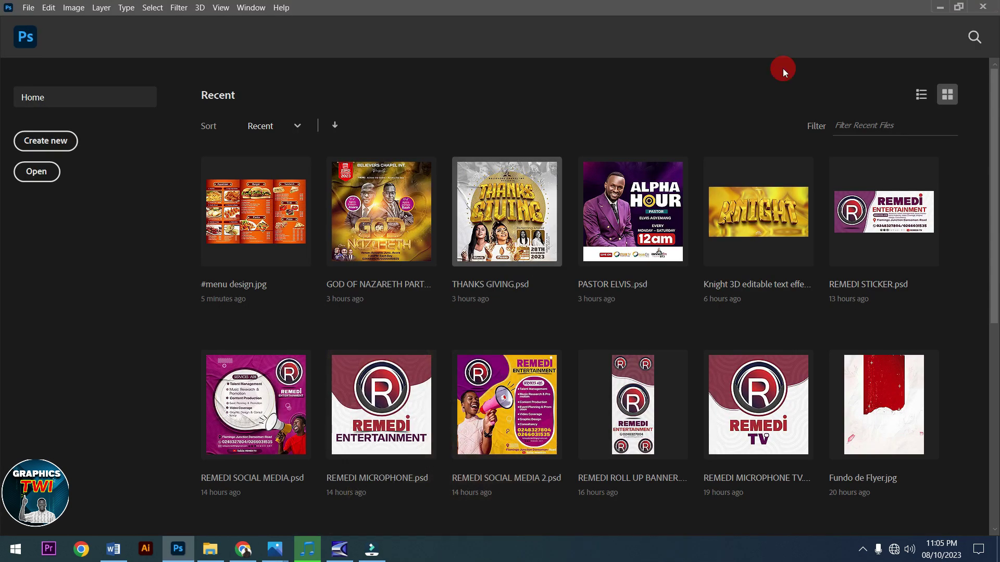
- Open #menu design.jpg from the FOOD folder in Photoshop
left_click(944, 6)
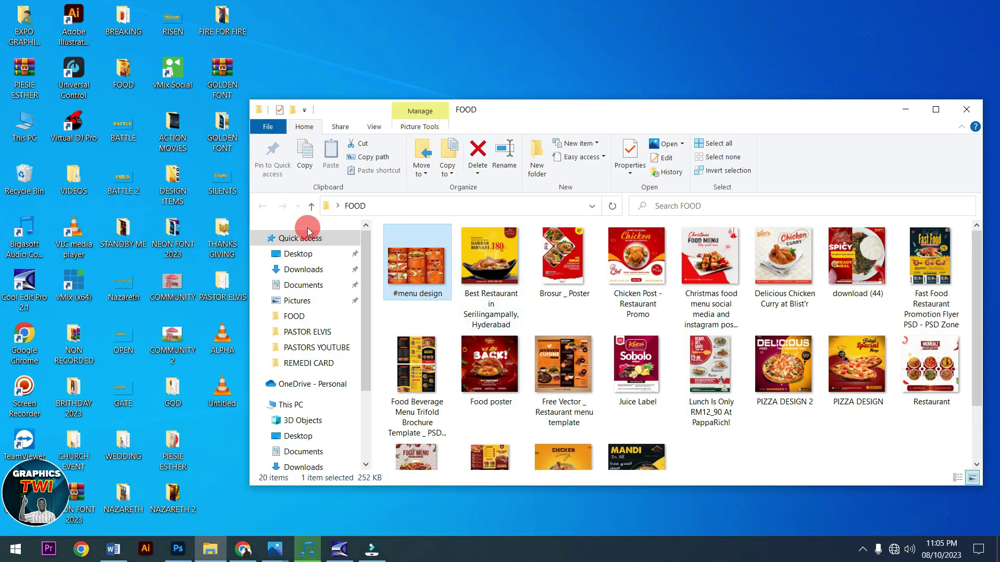
left_click_drag(413, 275, 318, 356)
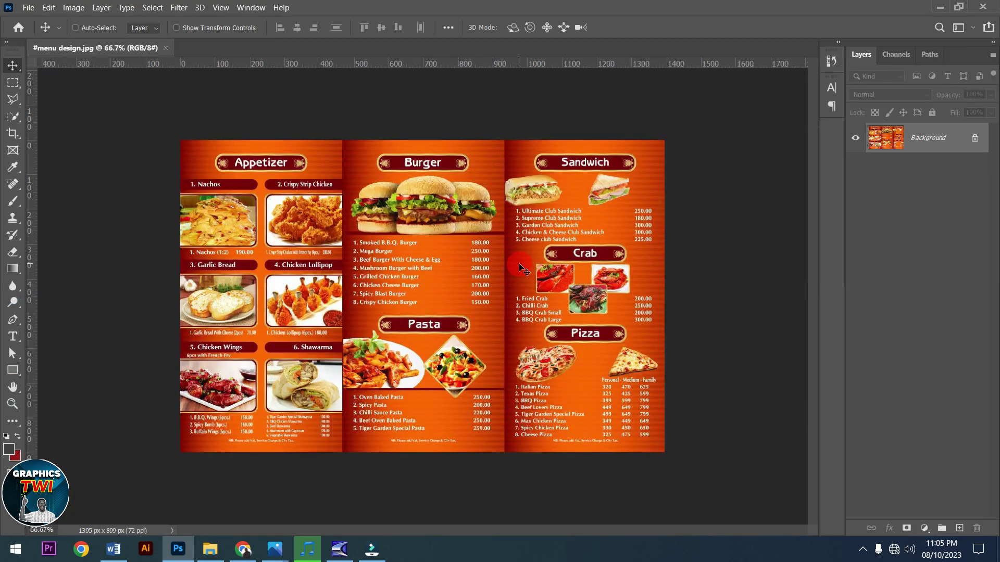
- Examine the layout of the three-panel menu design at 100% and as a whole, and close the document
key("ctrl+1")
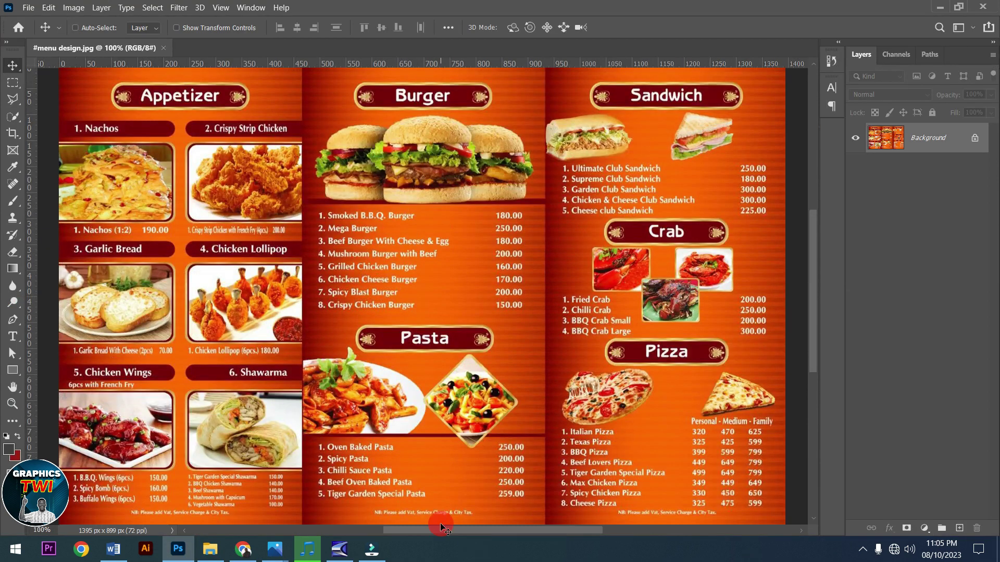
scroll(487, 530, "left", 10)
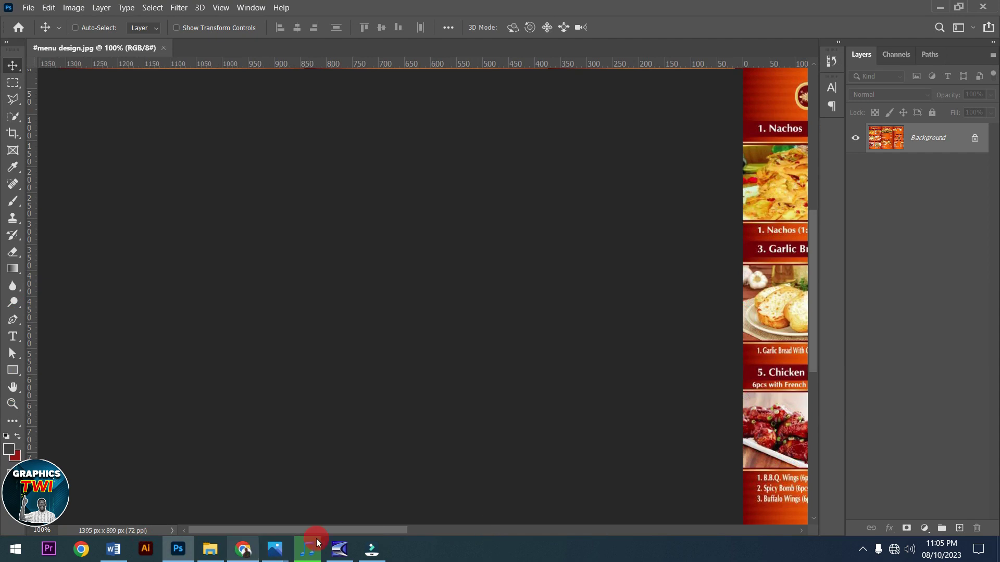
scroll(901, 391, "right", 10)
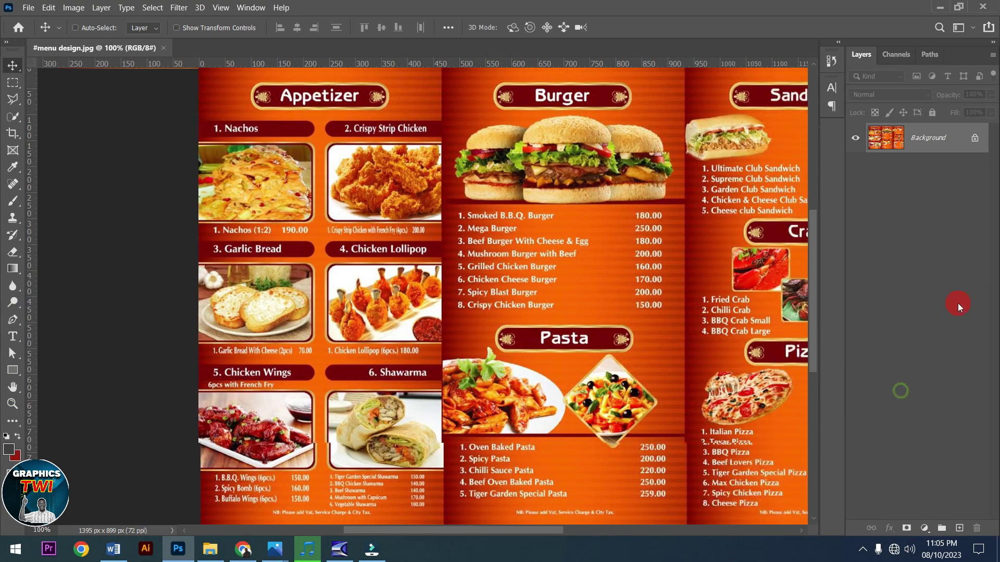
left_click_drag(817, 315, 814, 234)
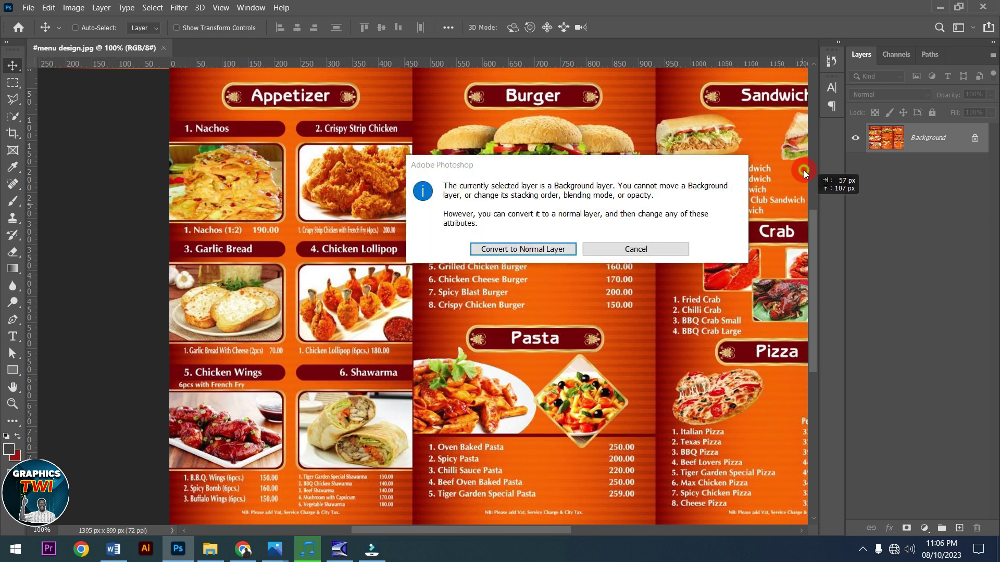
left_click(607, 310)
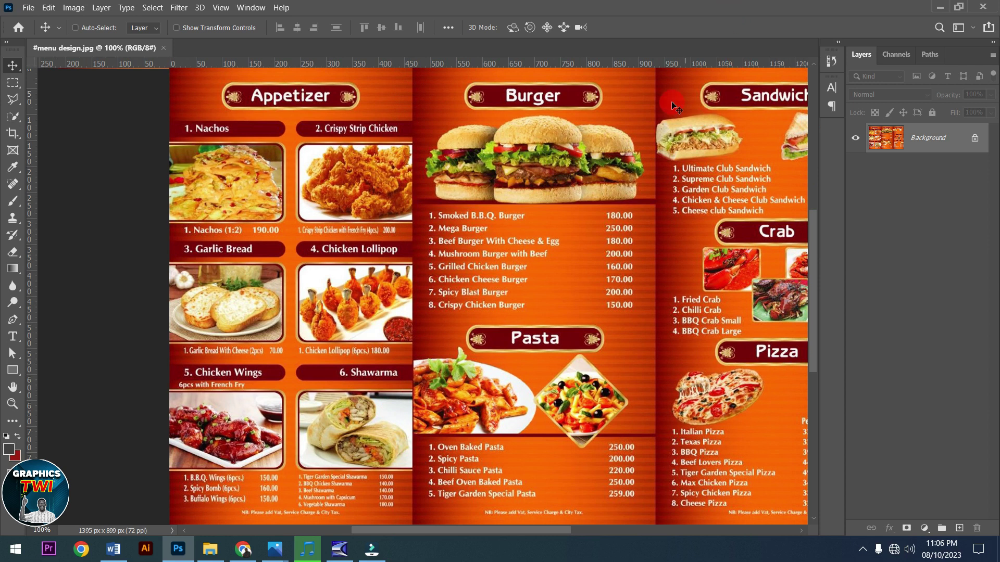
left_click_drag(811, 290, 811, 211)
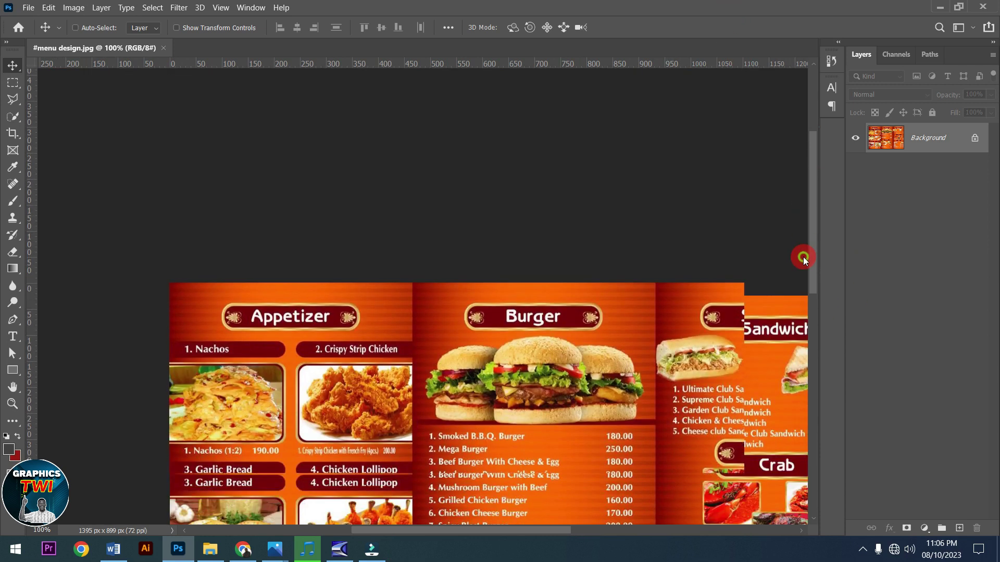
left_click_drag(804, 259, 804, 329)
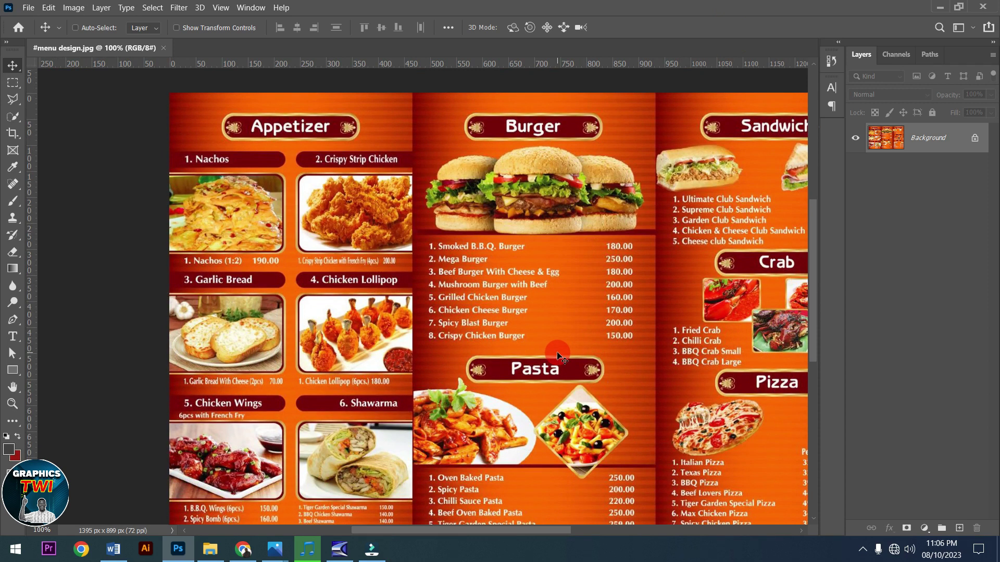
key("ctrl")
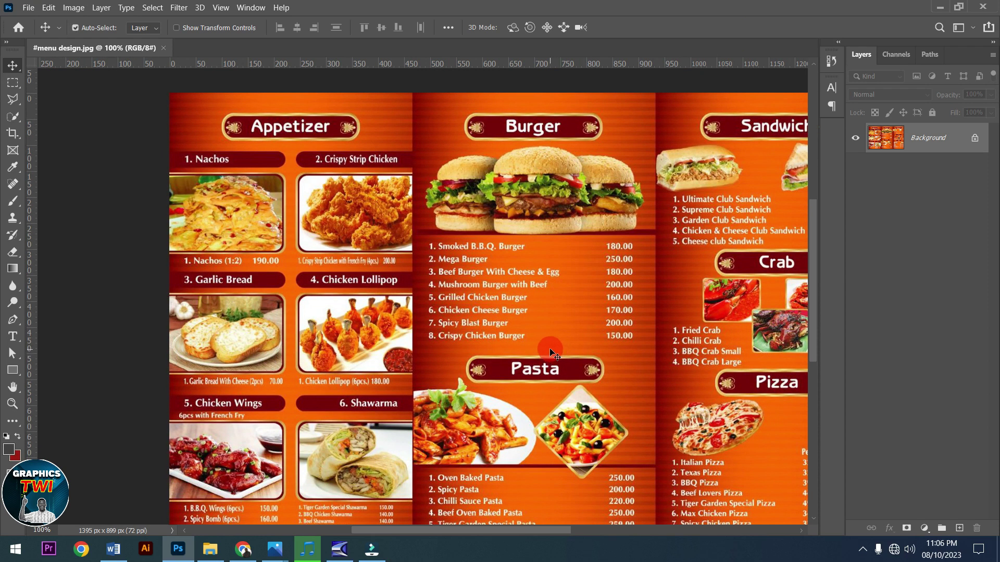
key("ctrl+minus")
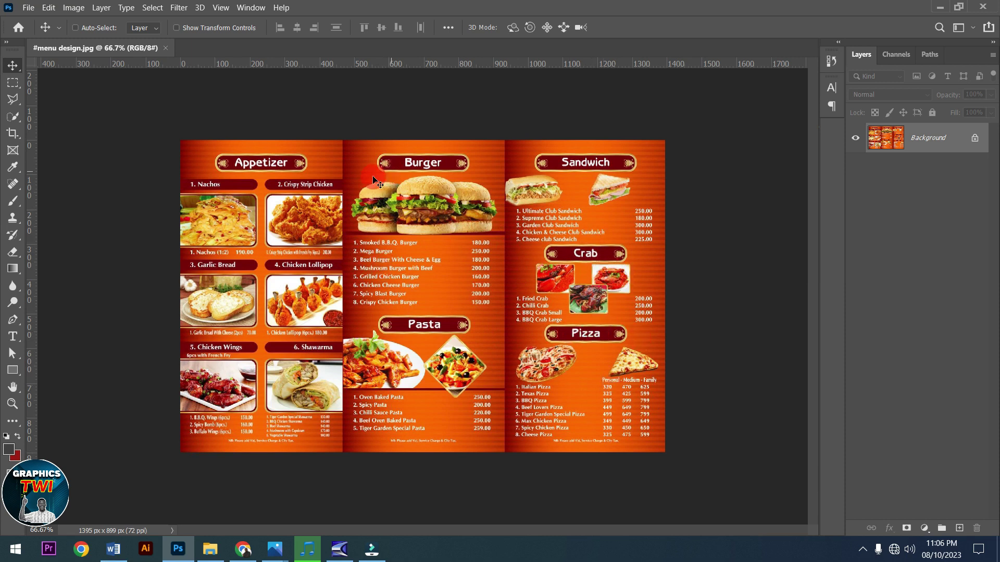
left_click(165, 49)
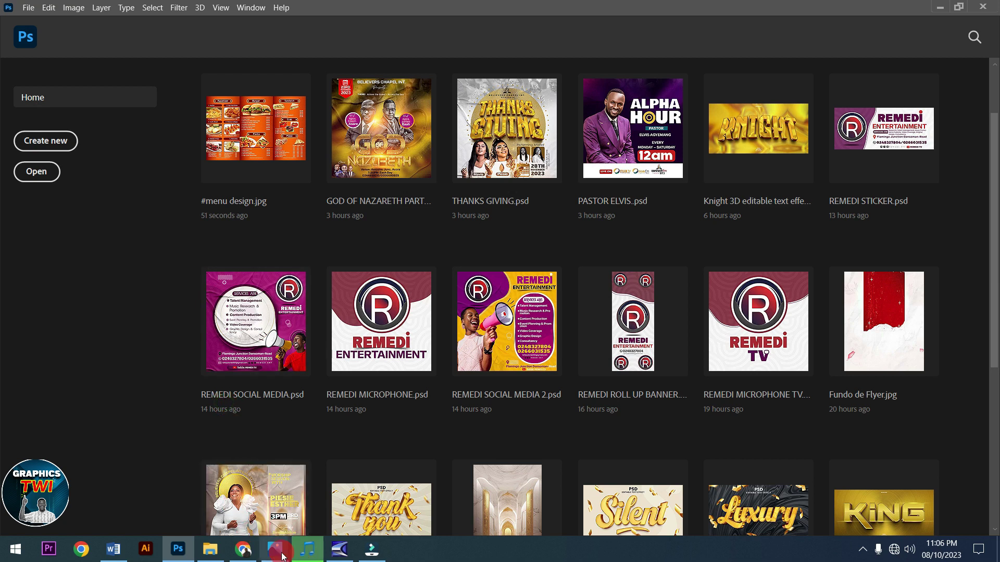
- Open the image "Best Restaurant in Serilingampally, Hyderabad" from the FOOD folder in Photoshop
left_click(219, 552)
left_click(466, 254)
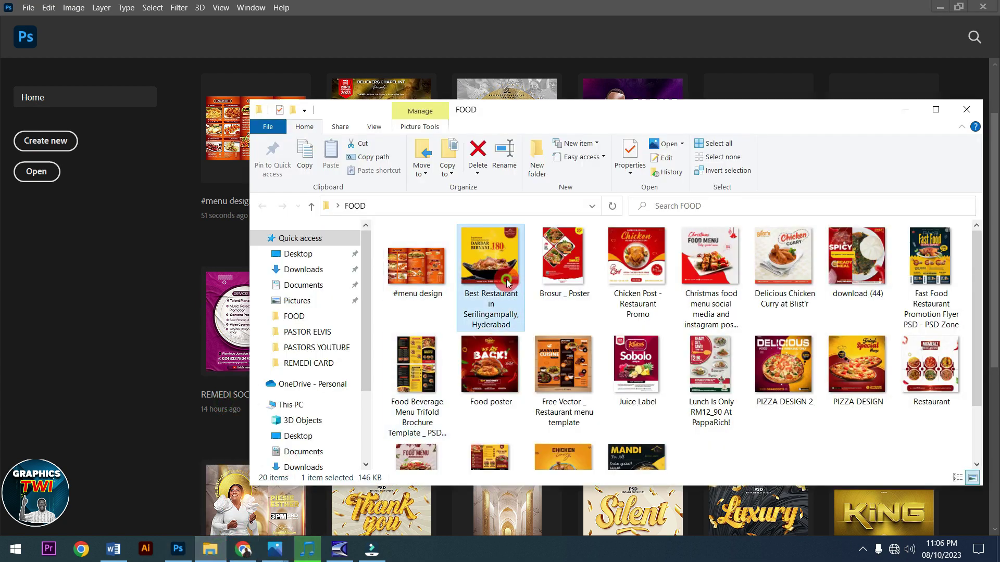
left_click_drag(183, 407, 160, 417)
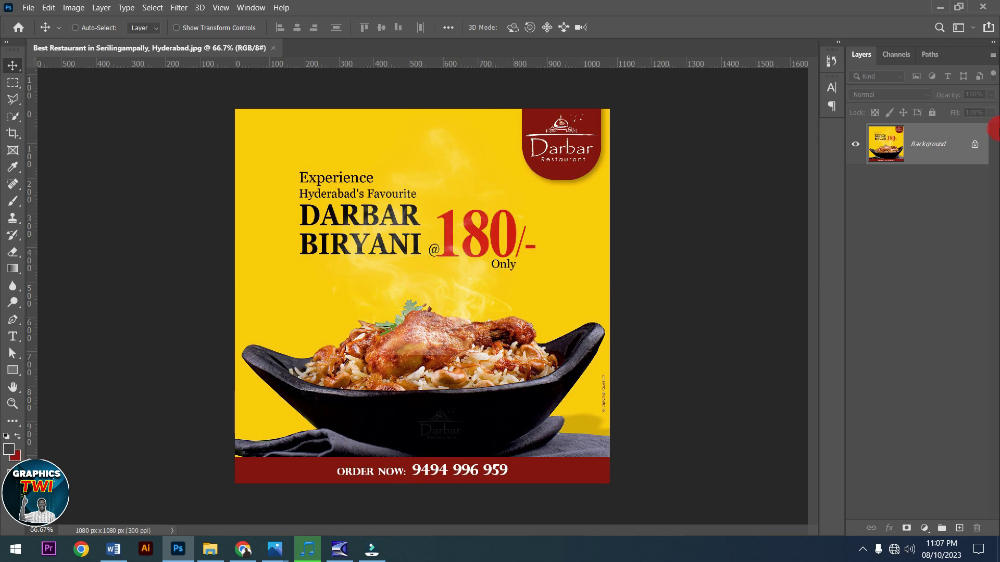
- Unlock the Background into an editable layer and toggle its visibility off and on to check the flattened design
left_click(974, 144)
left_click(856, 151)
left_click(856, 151)
left_click(856, 151)
left_click(856, 152)
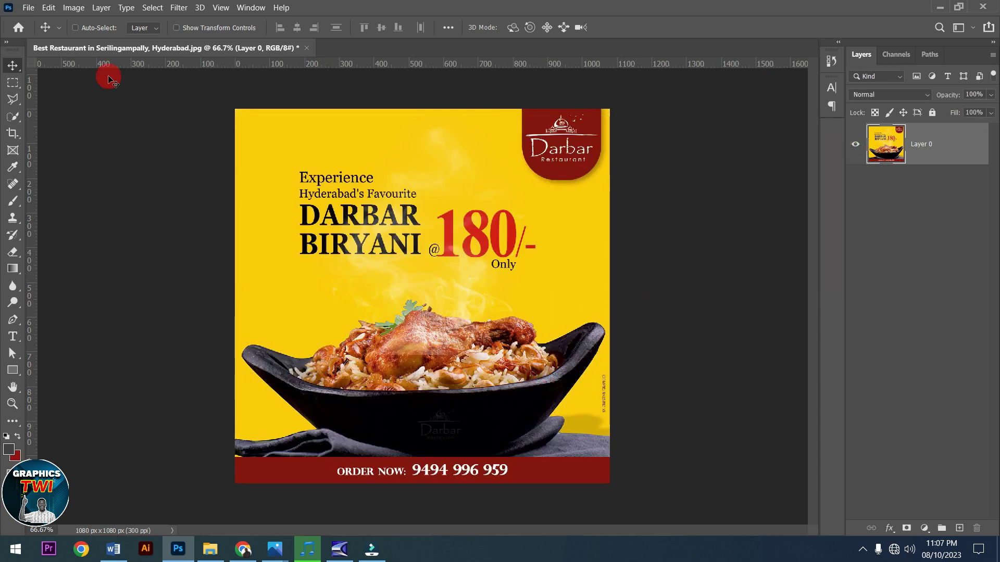
- Select the food bowl with the Quick Selection tool and copy the selection to a new layer
left_click(10, 118)
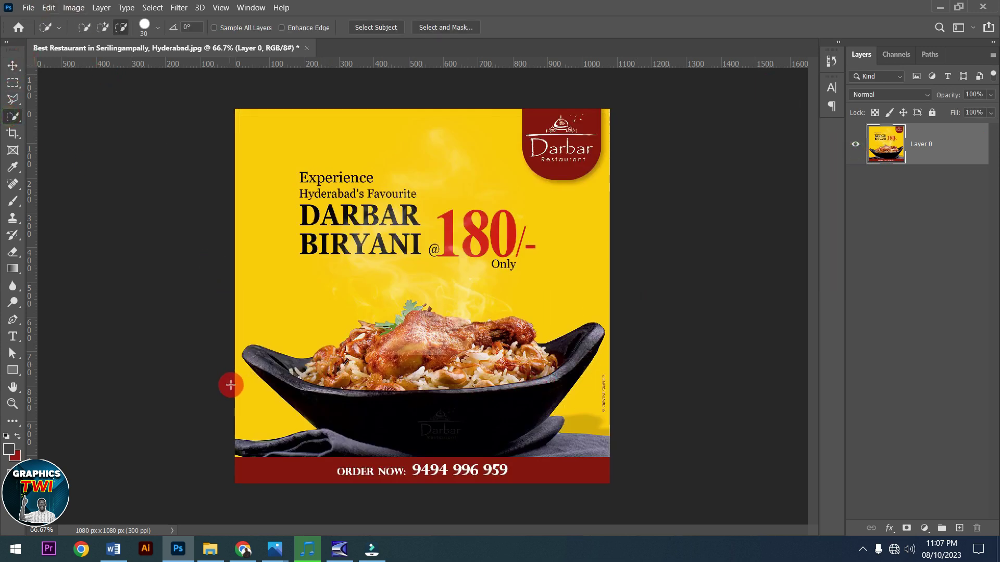
mouse_move(258, 352)
left_mouse_down()
mouse_move(425, 376)
mouse_move(510, 337)
mouse_move(580, 330)
mouse_move(598, 339)
mouse_move(602, 324)
mouse_move(588, 370)
mouse_move(543, 424)
mouse_move(479, 433)
mouse_move(365, 425)
mouse_move(346, 405)
mouse_move(402, 329)
mouse_move(628, 346)
left_mouse_up()
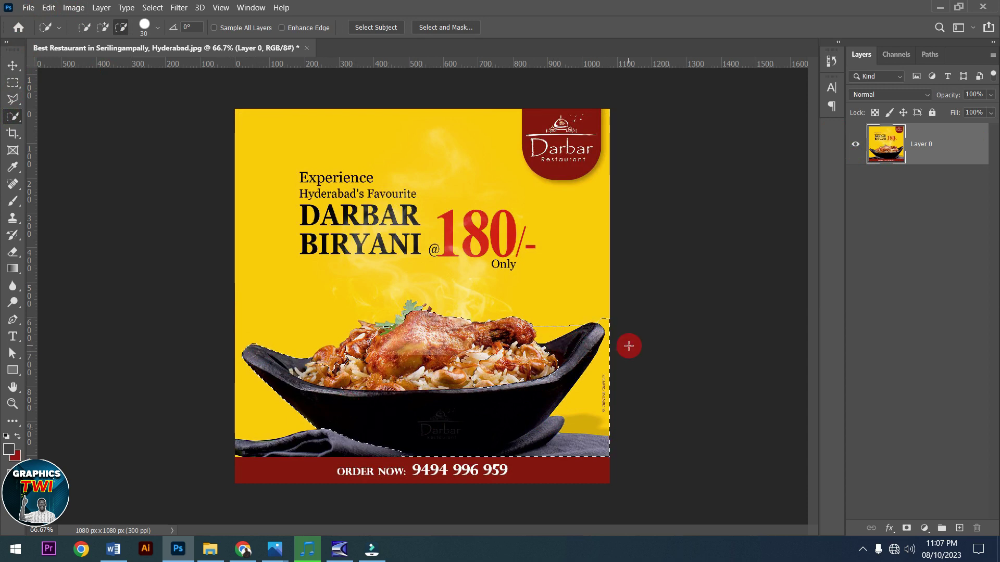
key("ctrl+j")
left_click(855, 186)
left_click(855, 186)
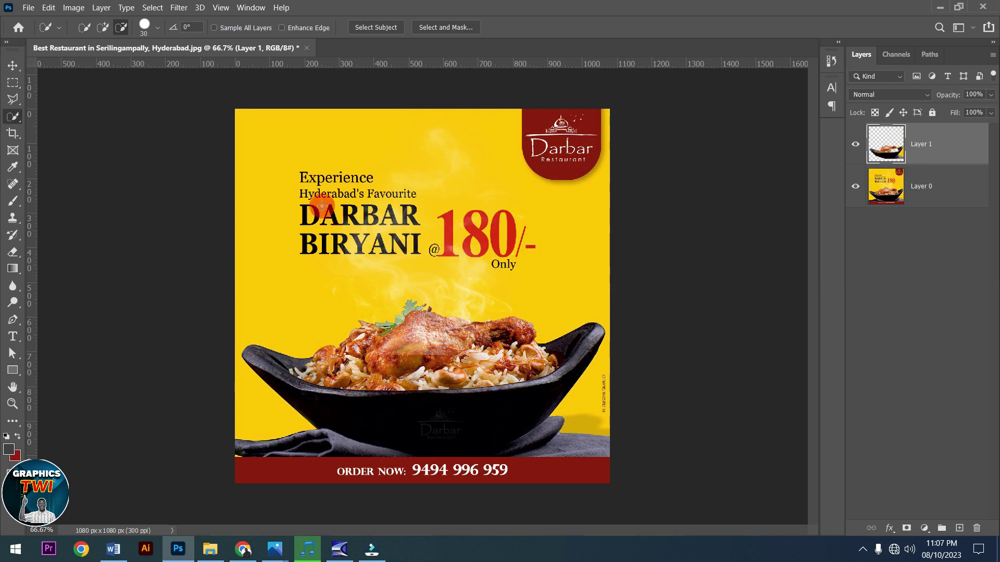
- Close the restaurant flyer document without saving the changes
left_click(308, 51)
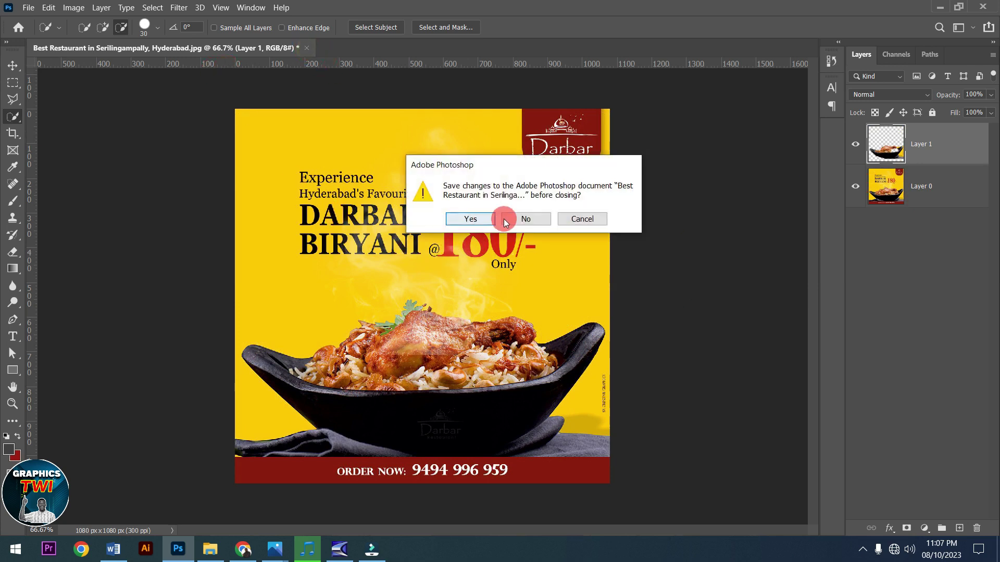
left_click(502, 218)
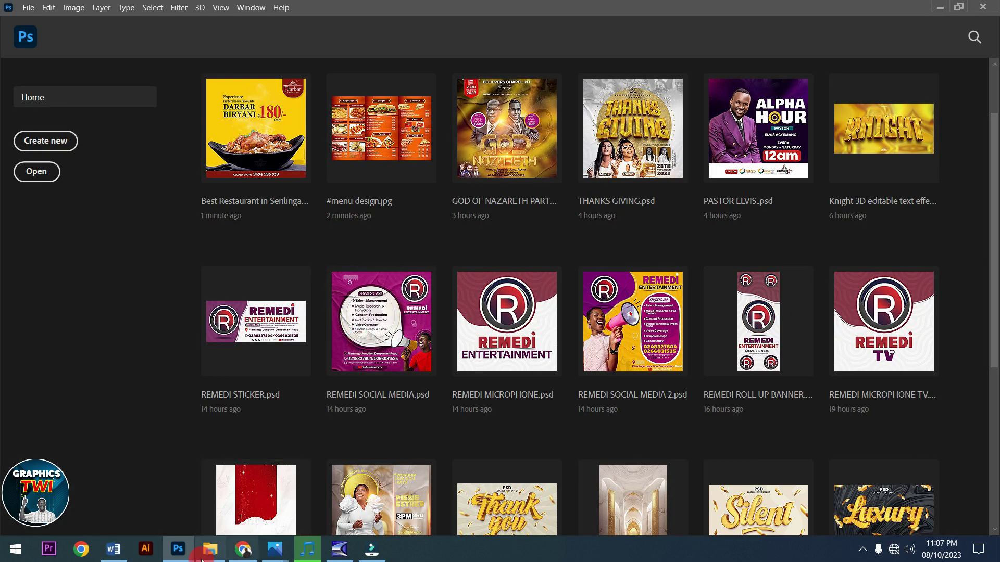
- Switch to Chrome, look over the videos on the STRICTLY PHOTOSHOP YouTube channel, and return to Photoshop
mouse_move(347, 556)
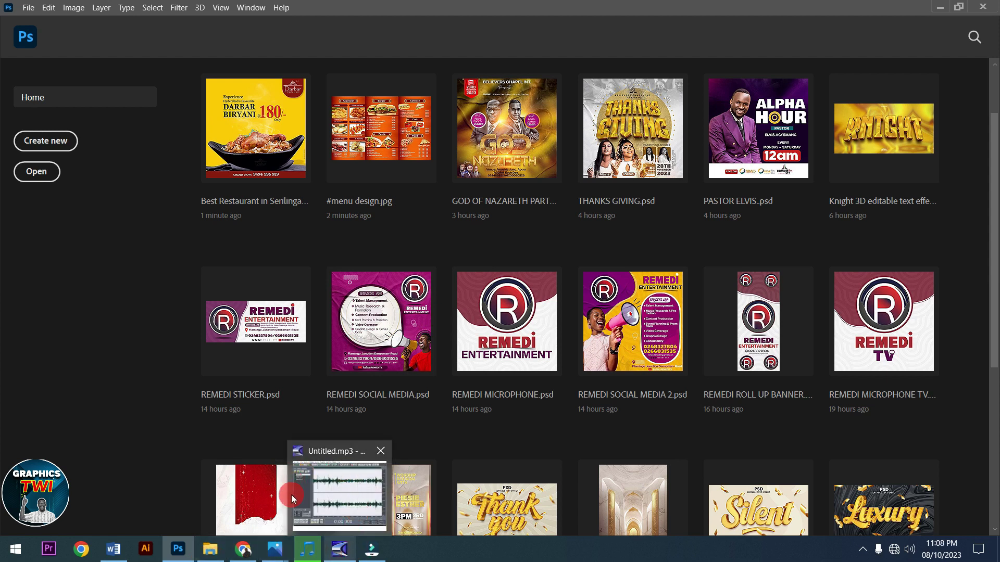
mouse_move(248, 539)
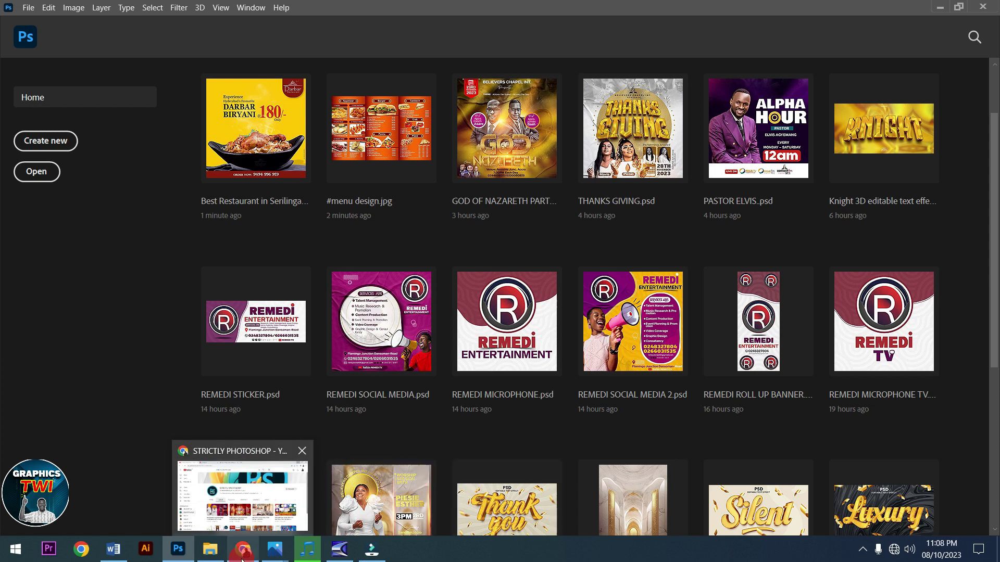
left_click(243, 495)
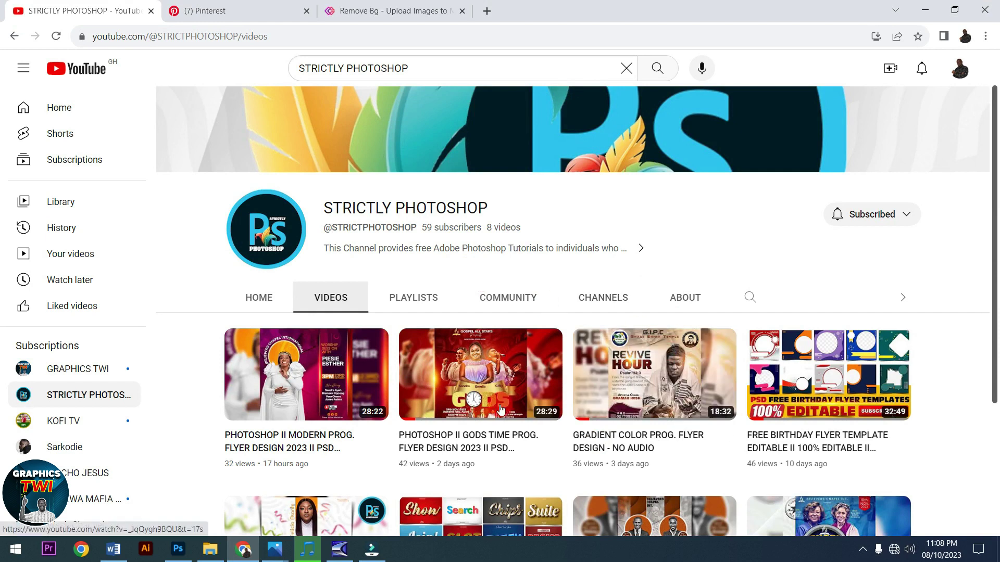
scroll(700, 454, "down", 2)
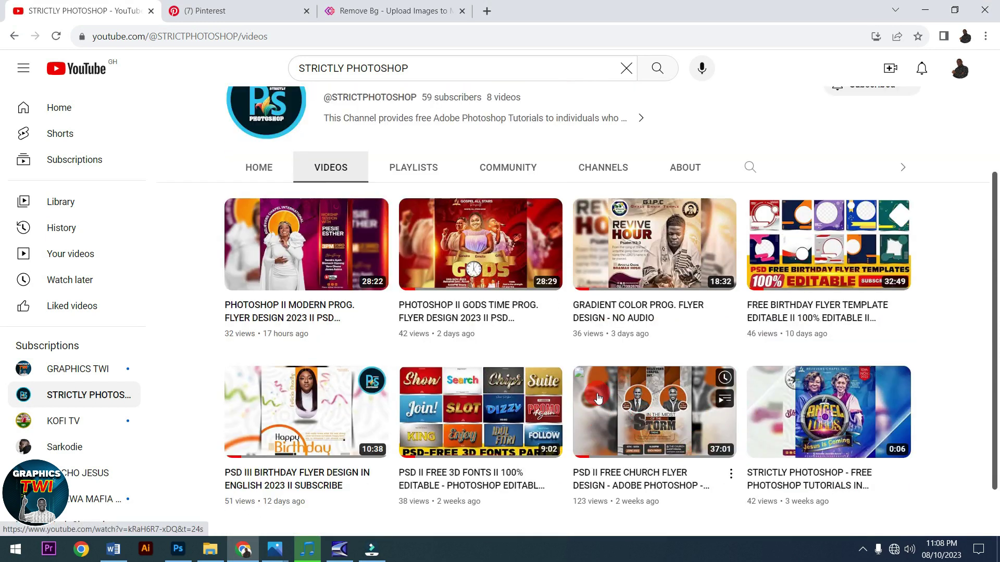
scroll(588, 373, "up", 3)
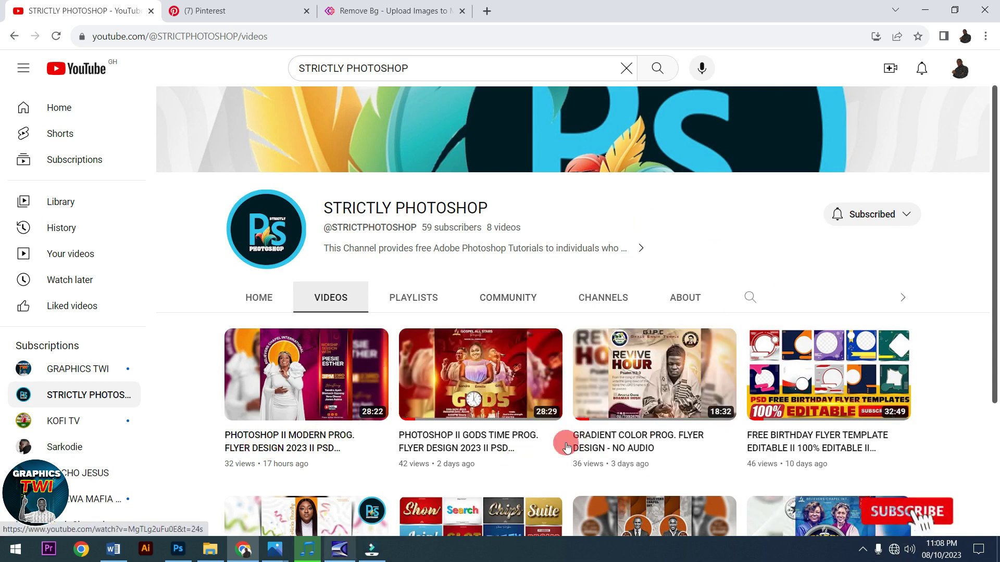
left_click(925, 9)
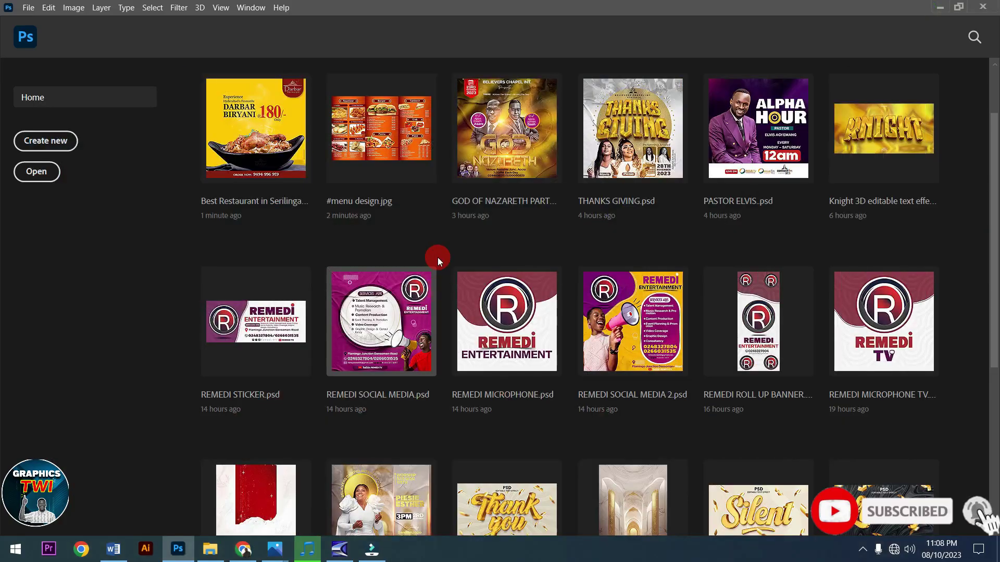
- Open the image "Brosur _ Poster" from the FOOD folder in Photoshop and show the whole poster at 16.7%
left_click(209, 548)
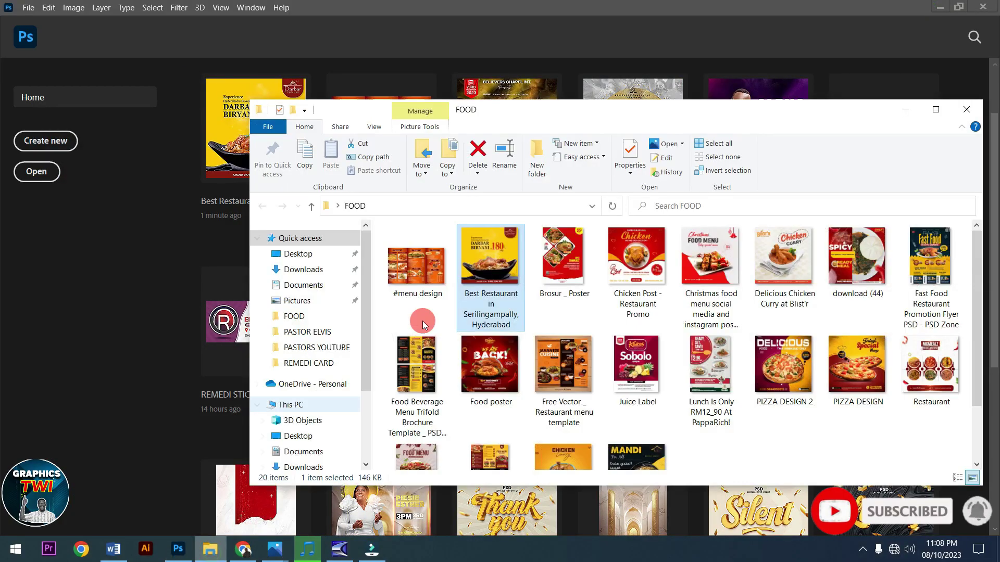
left_click(564, 260)
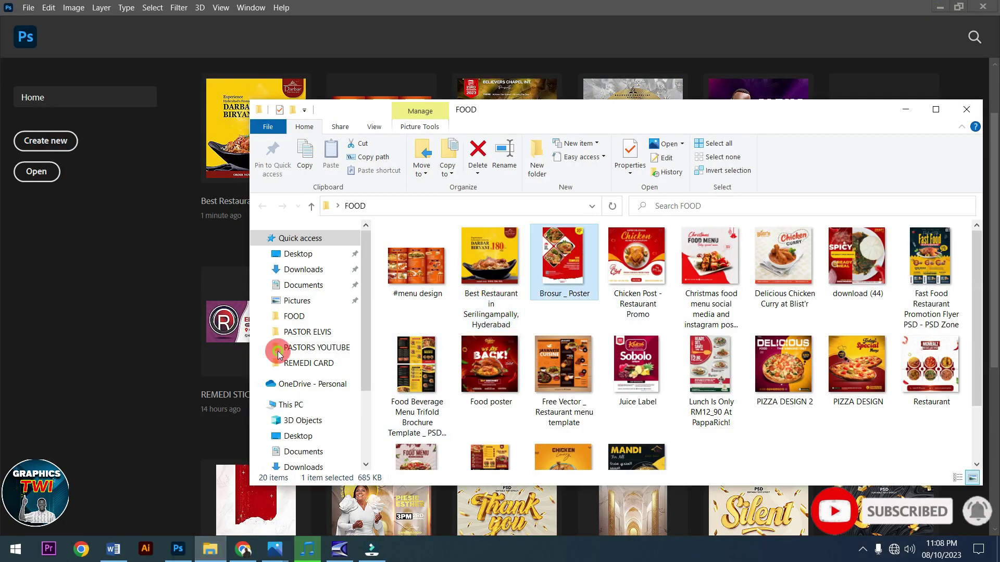
left_click(152, 398)
left_click_drag(152, 396, 152, 395)
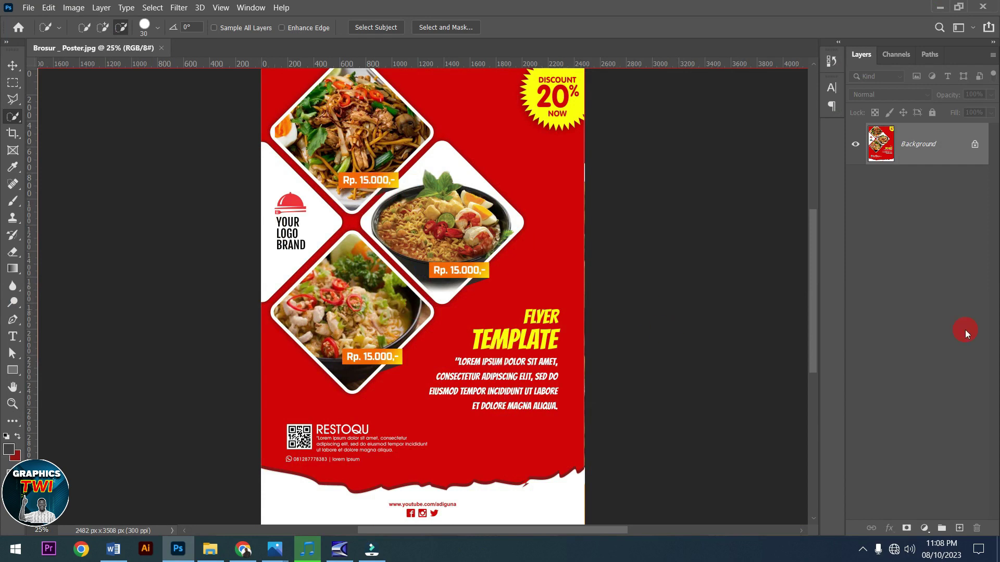
key("ctrl+minus")
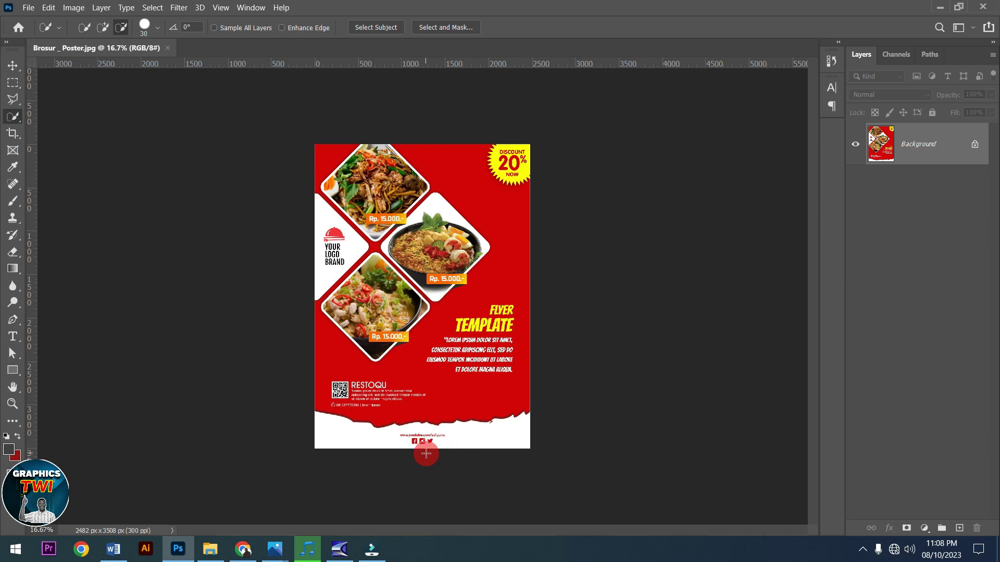
- In File Explorer, open the EXPO DECEMBER folder inside 2022 GRAPHICS, FOLDER DESKTOP, EXPO GRAPHICS on MASTER DRIVE (E:)
left_click(210, 549)
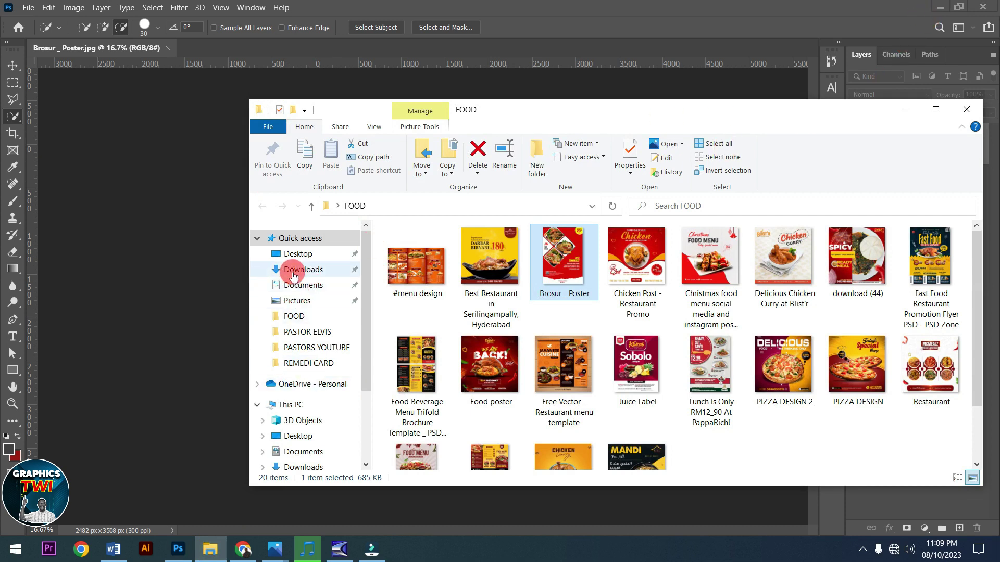
scroll(338, 442, "down", 2)
left_click(338, 441)
left_click(426, 250)
double_click(426, 249)
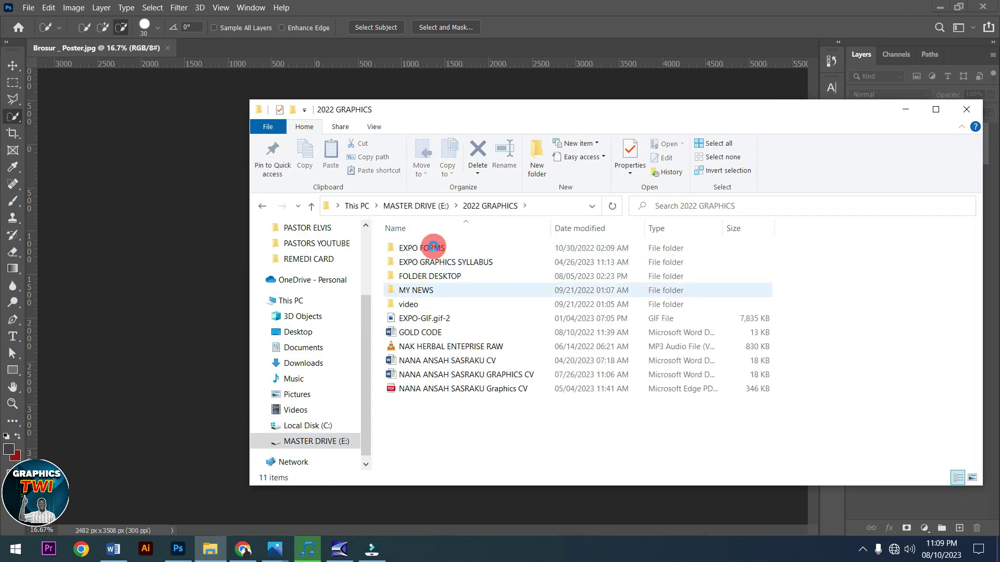
double_click(442, 277)
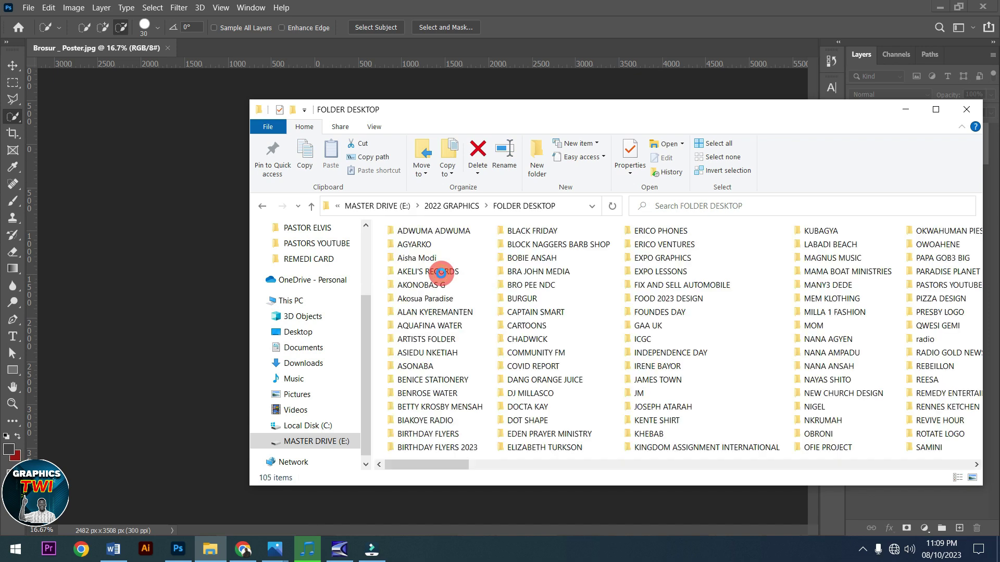
key("e")
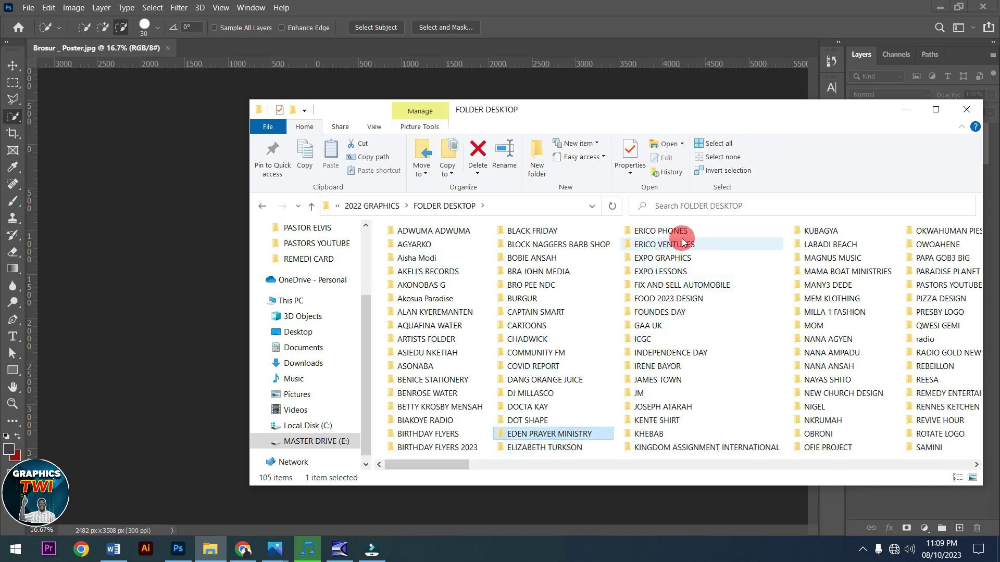
double_click(682, 264)
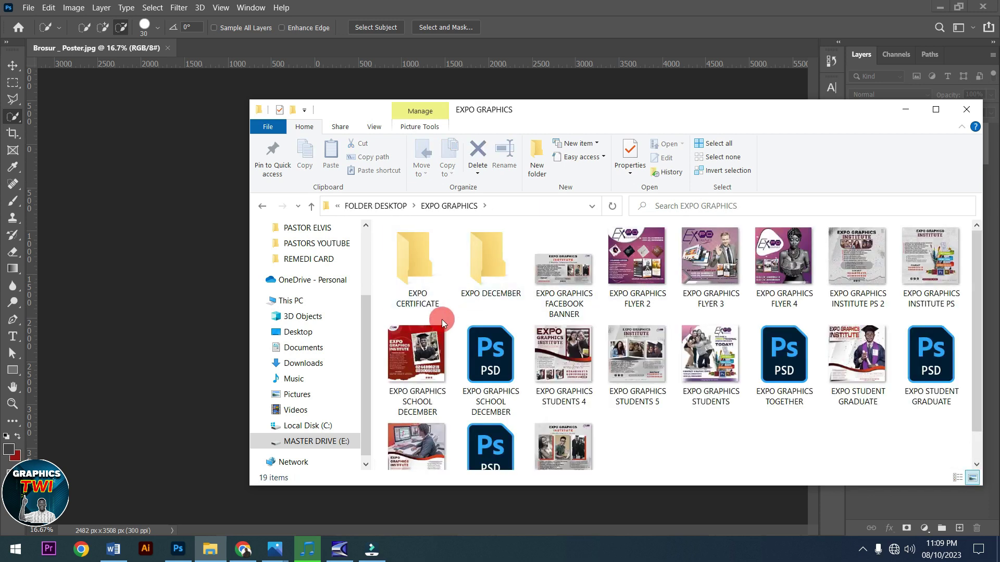
double_click(496, 264)
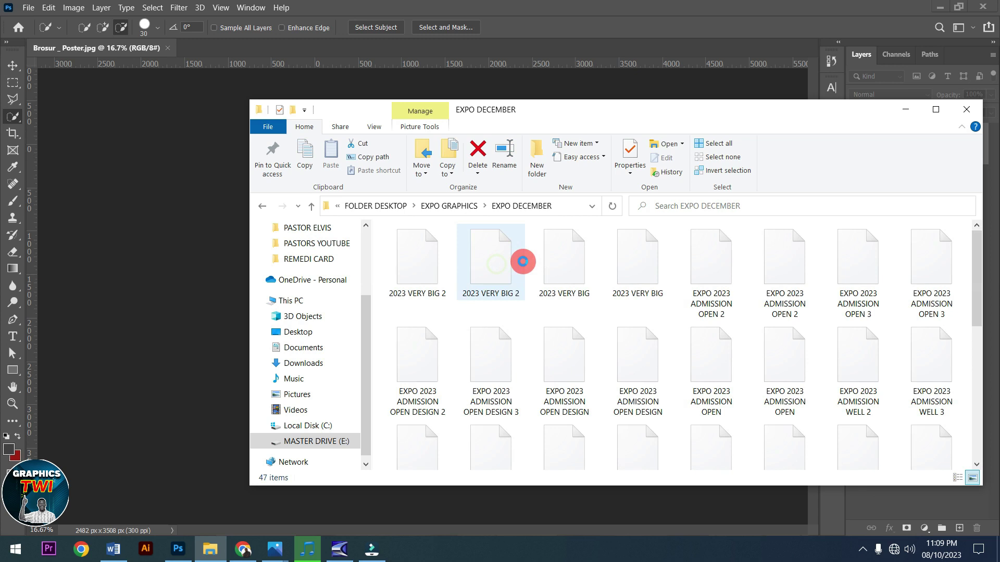
- Look through the Expo Graphics Institute designs in Photos, starting from 2023 VERY BIG 2.jpg and continuing past EXPO DECEMBER WOMAN 2.jpg, and minimise the viewer
left_click(430, 269)
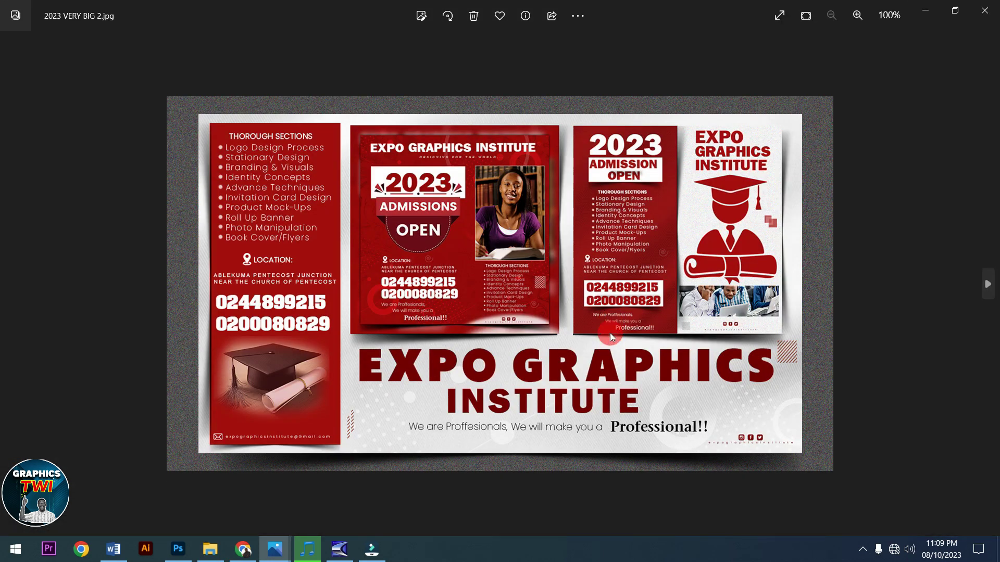
key("Right")
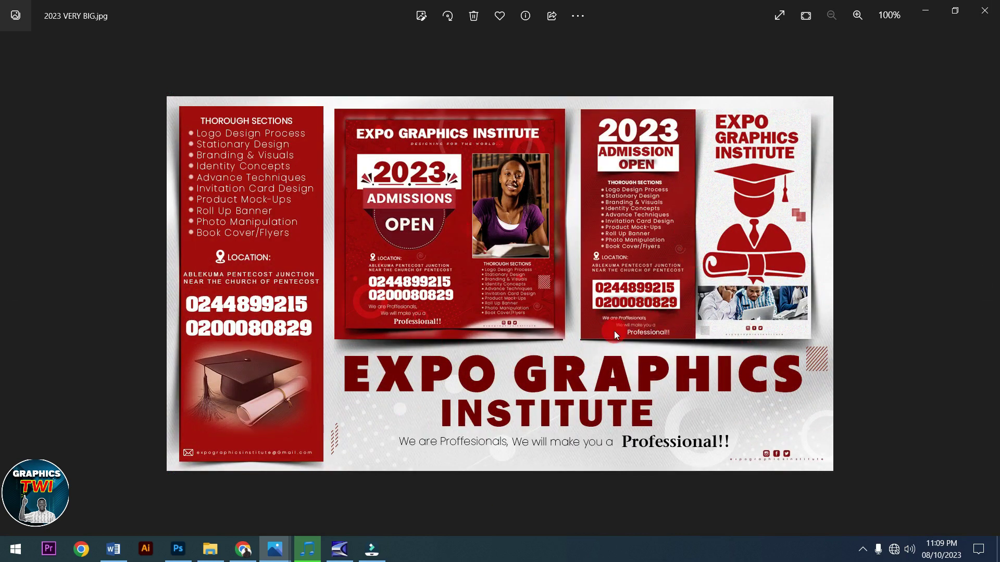
key("Right")
key("Right")
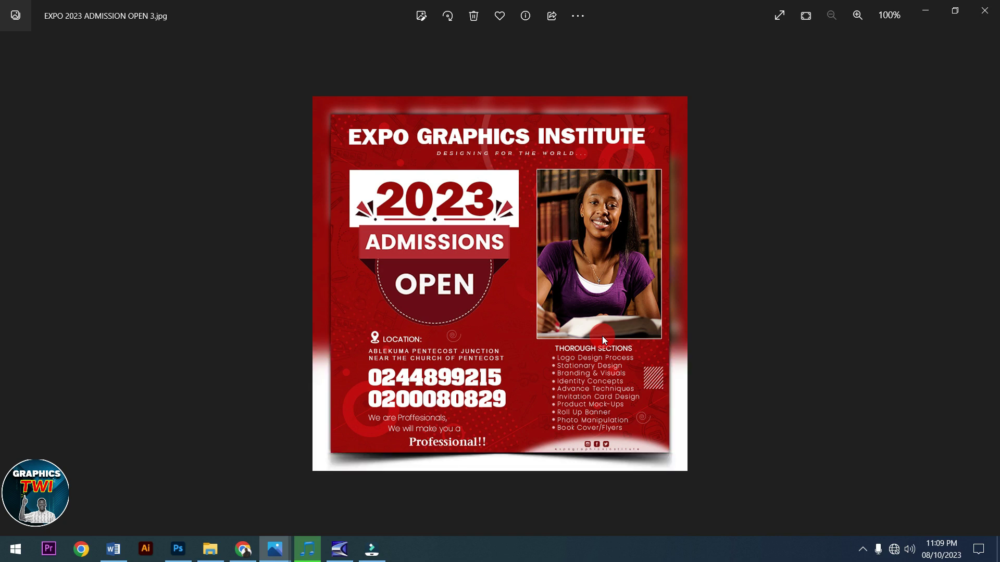
key("Right")
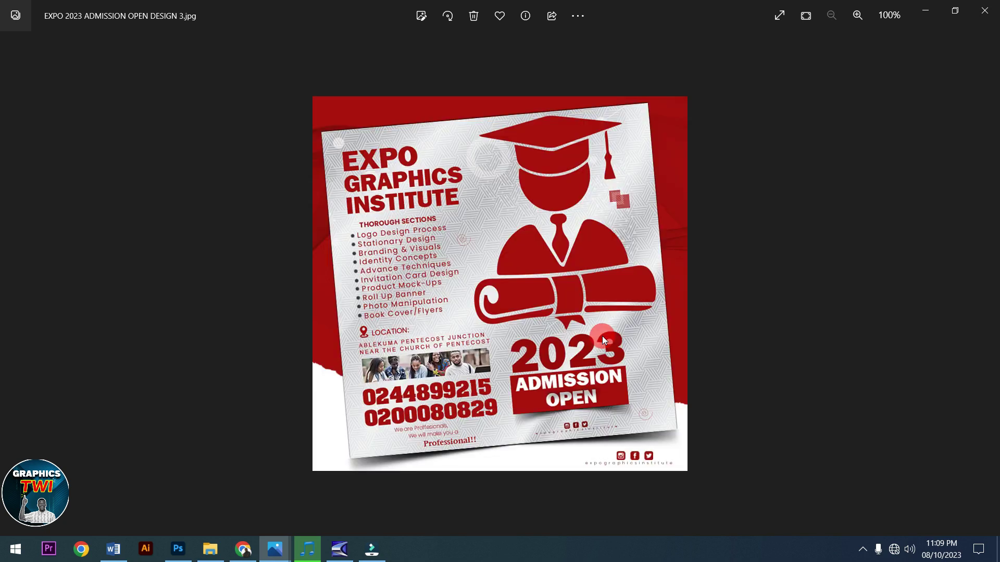
key("Right")
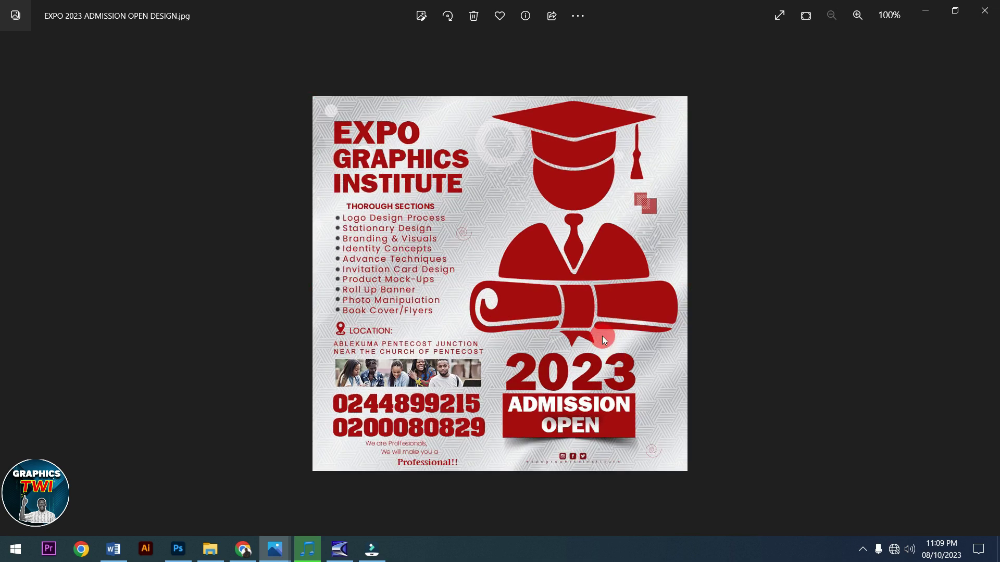
key("Right")
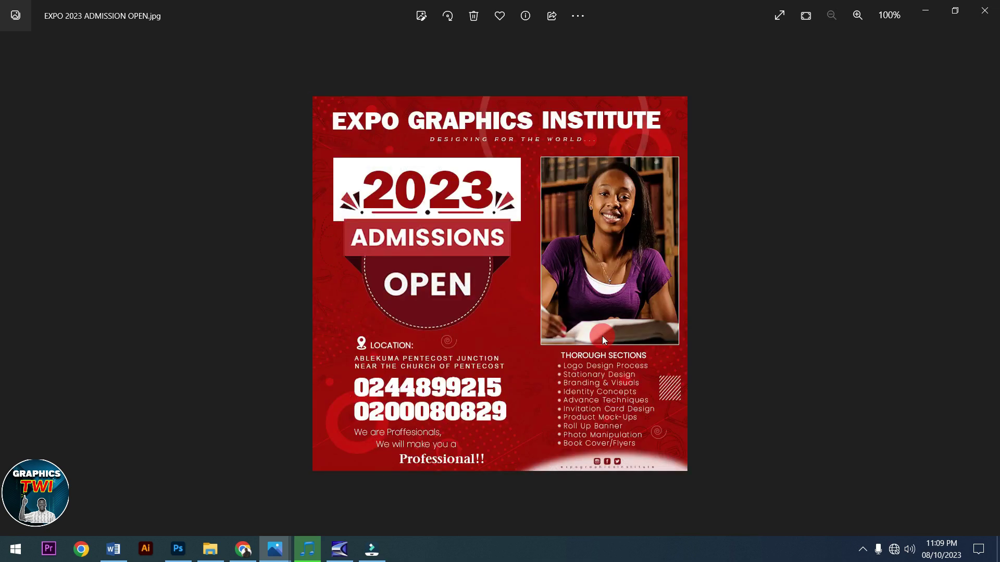
key("Right")
key("Right")
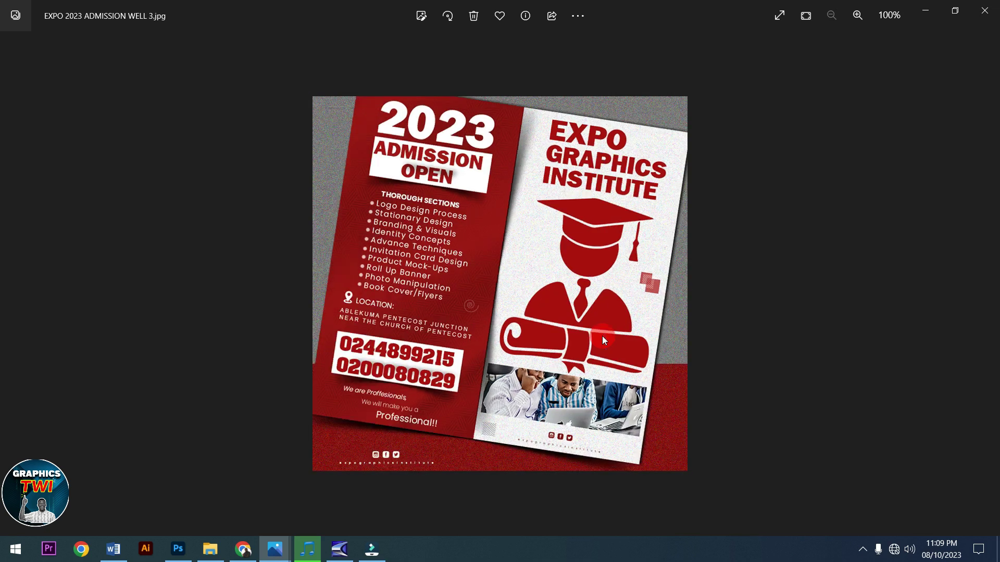
key("Right")
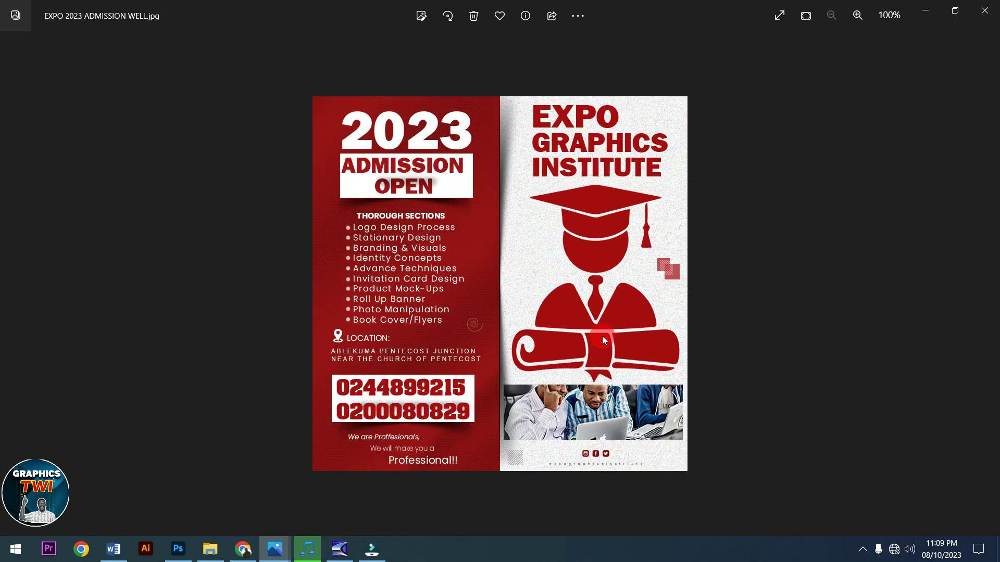
key("Right")
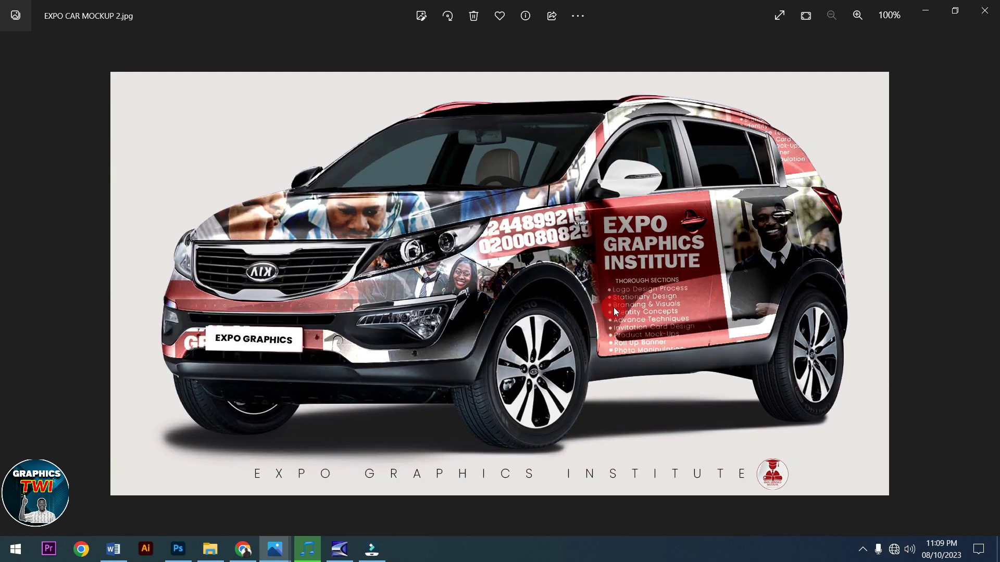
key("Right")
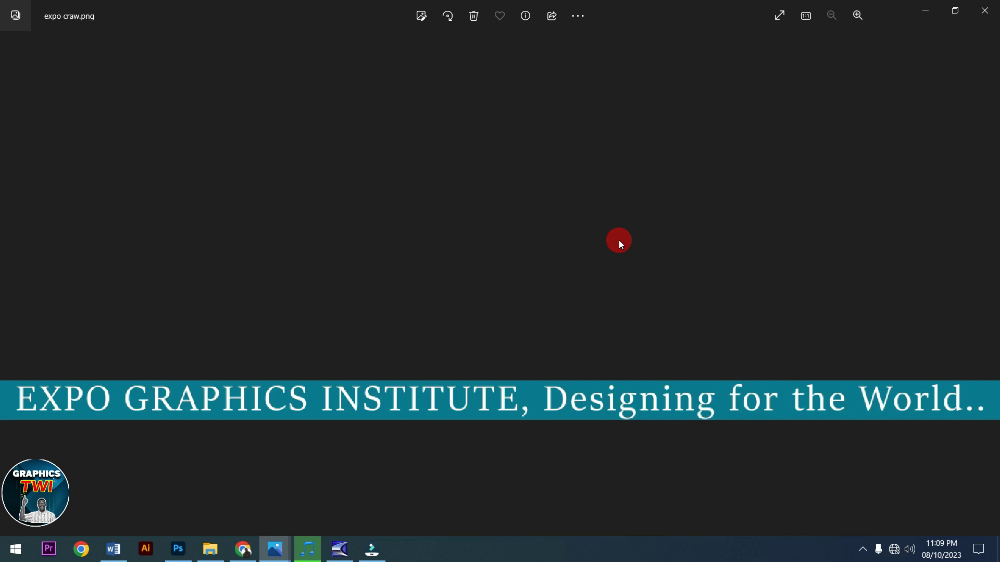
key("Right")
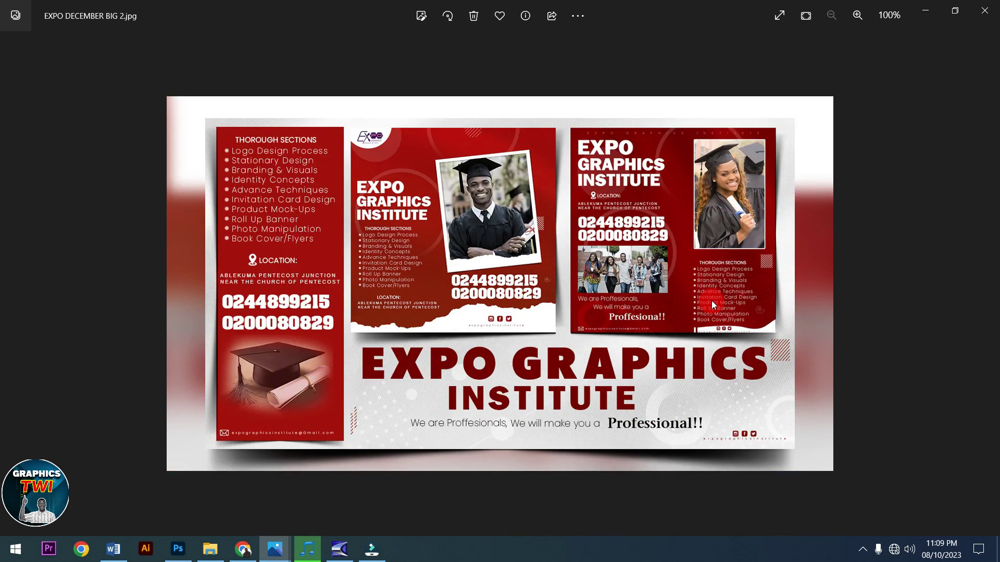
key("Right")
key("Right")
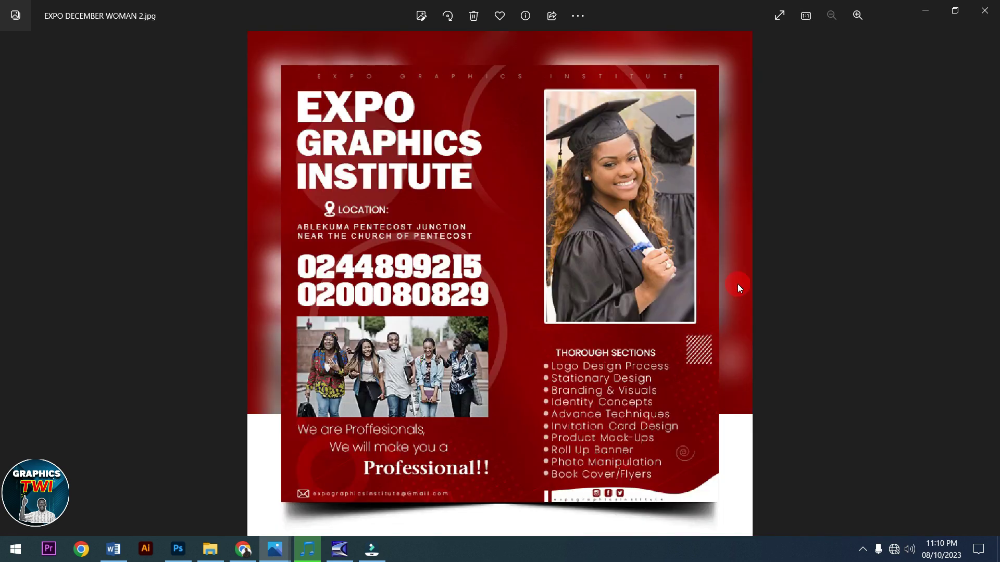
key("Right")
left_click(917, 15)
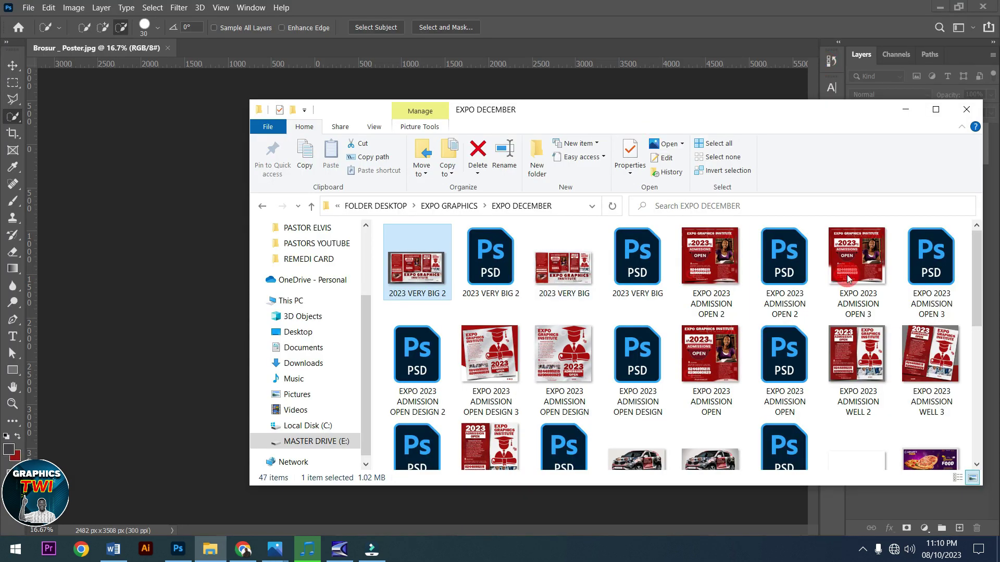
- In File Explorer, open the FOOD folder on the Desktop
left_click(301, 283)
scroll(301, 283, "up", 2)
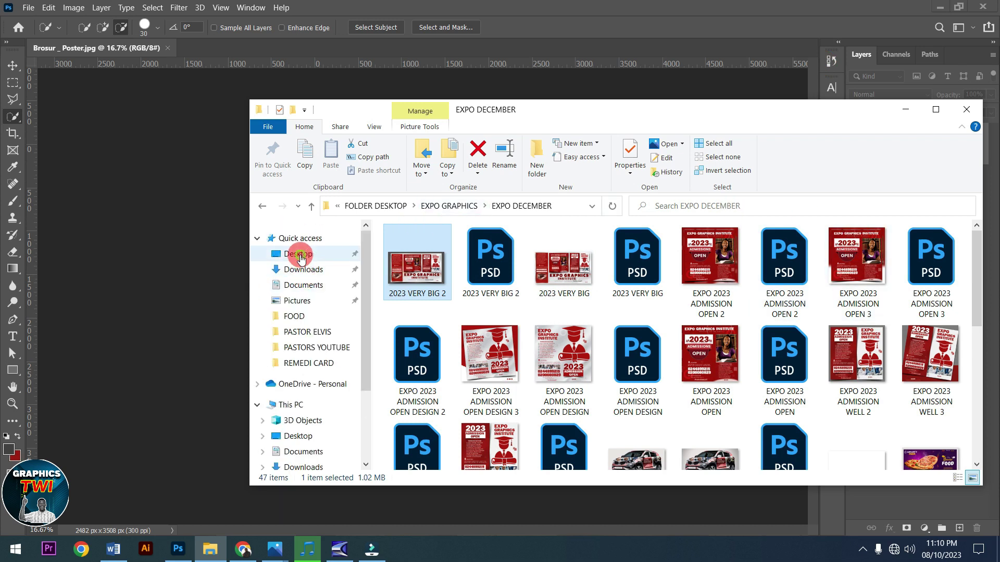
left_click(298, 255)
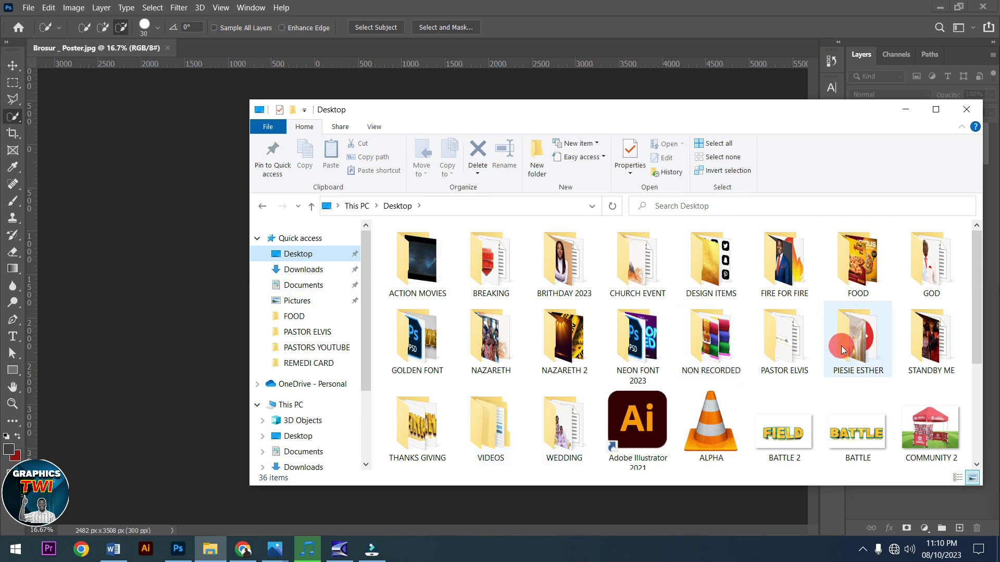
double_click(856, 260)
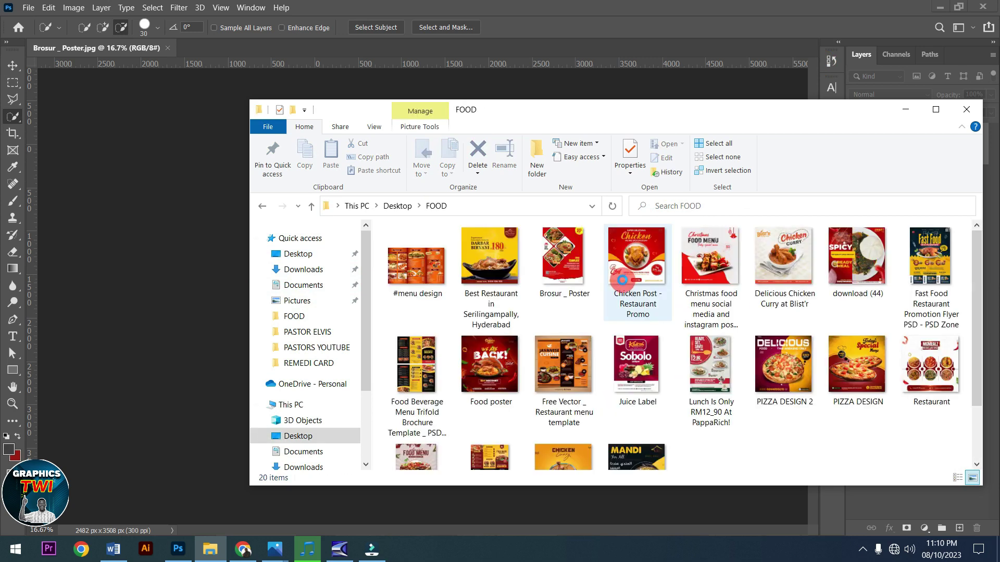
left_click(646, 260)
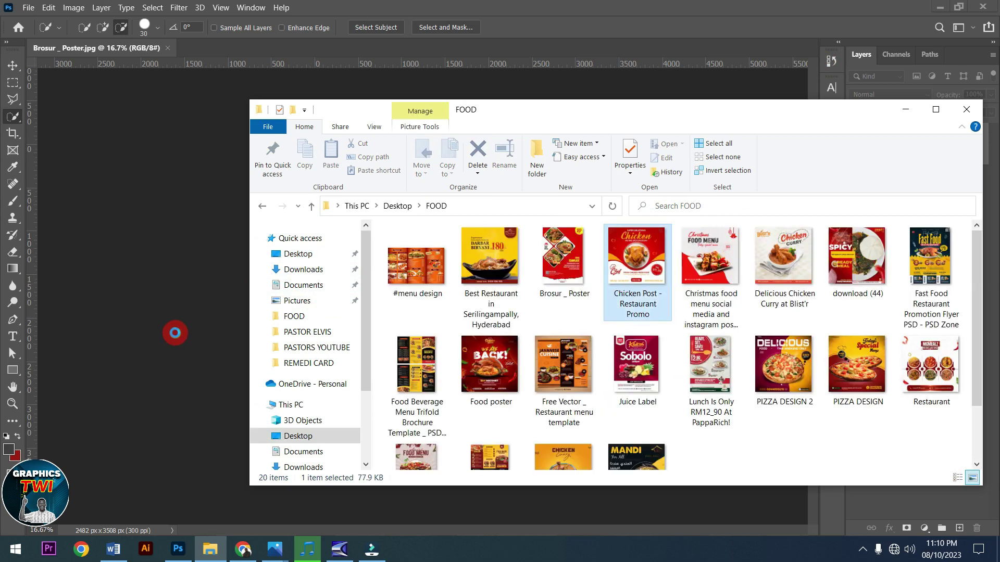
left_click(174, 334)
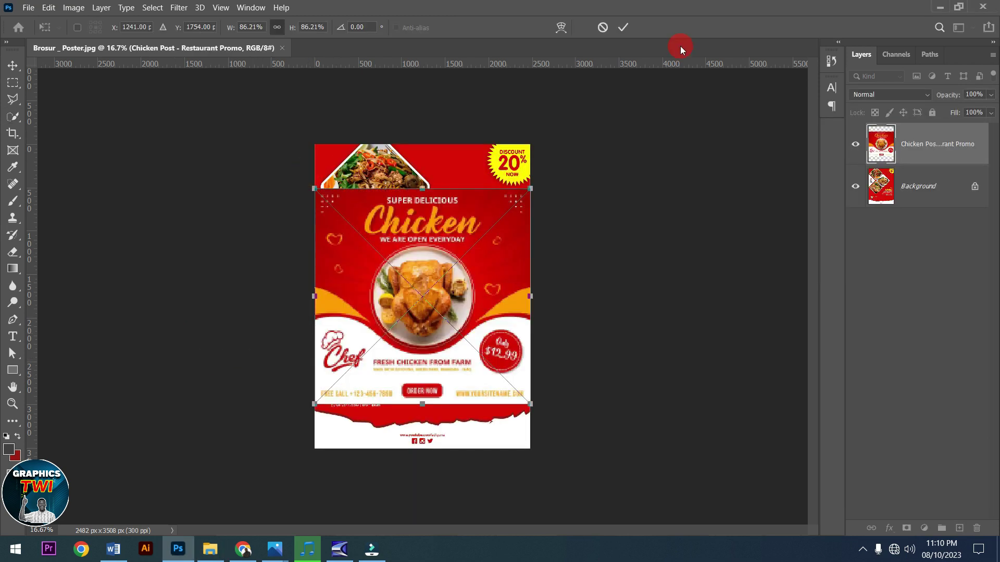
left_click(600, 29)
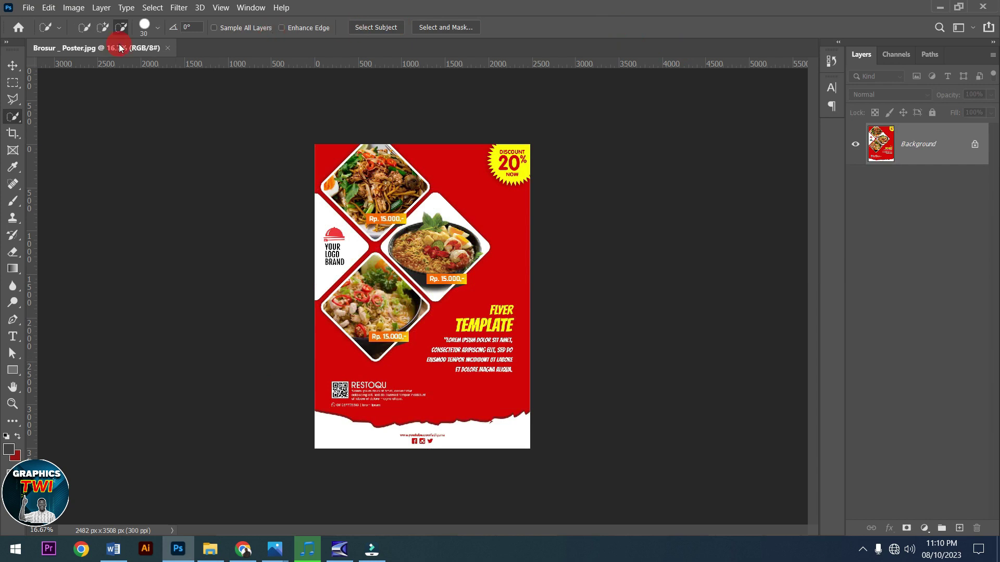
- Close Brosur _ Poster.jpg and open "Chicken Post - Restaurant Promo" from the FOOD folder in Photoshop as its own document
left_click(169, 48)
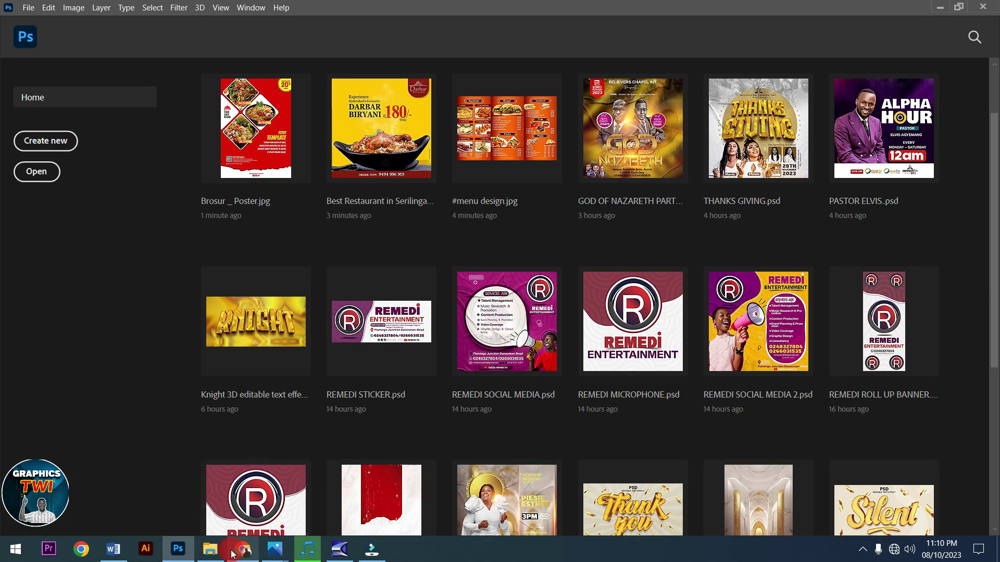
left_click(210, 549)
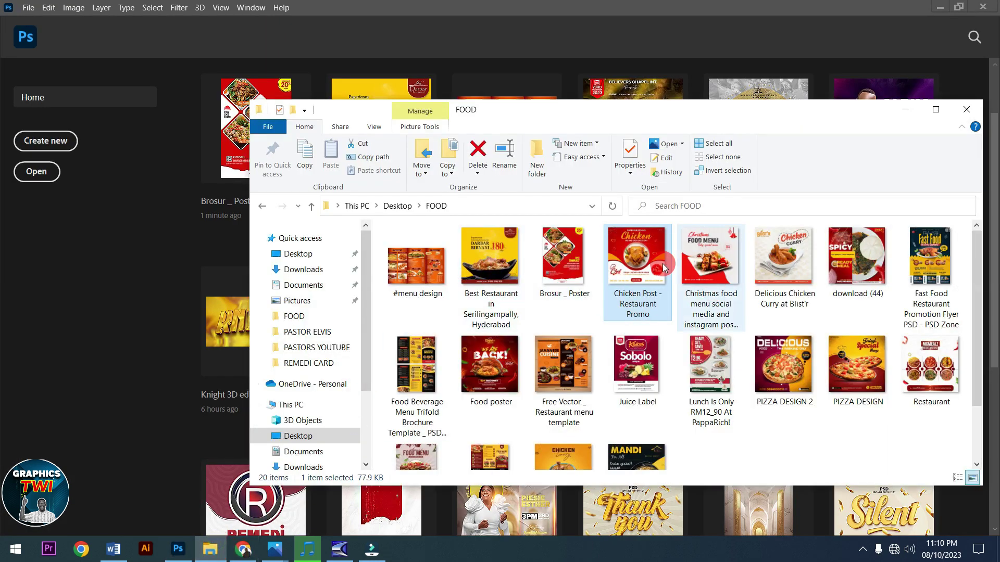
left_click(725, 262)
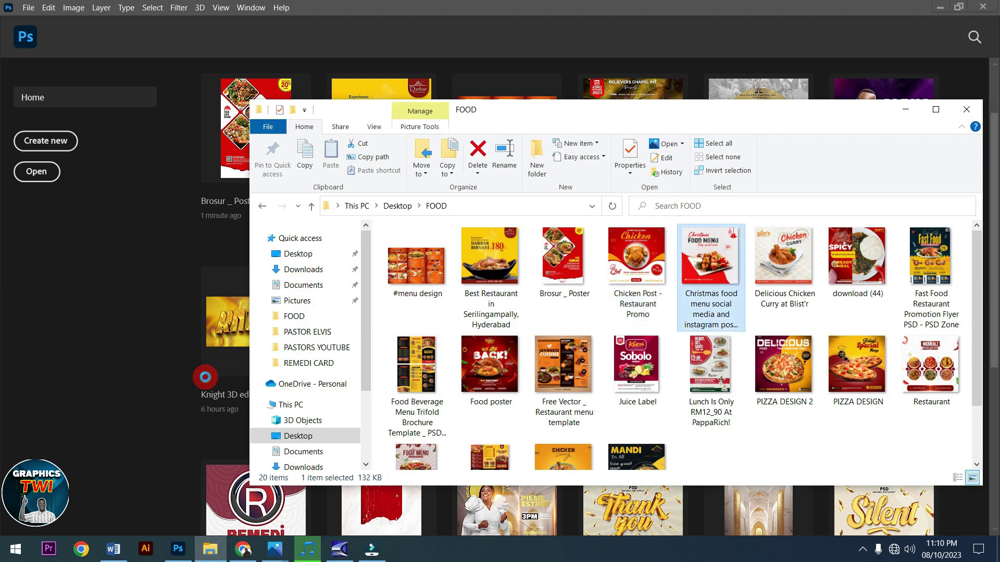
left_click(652, 258)
double_click(645, 269)
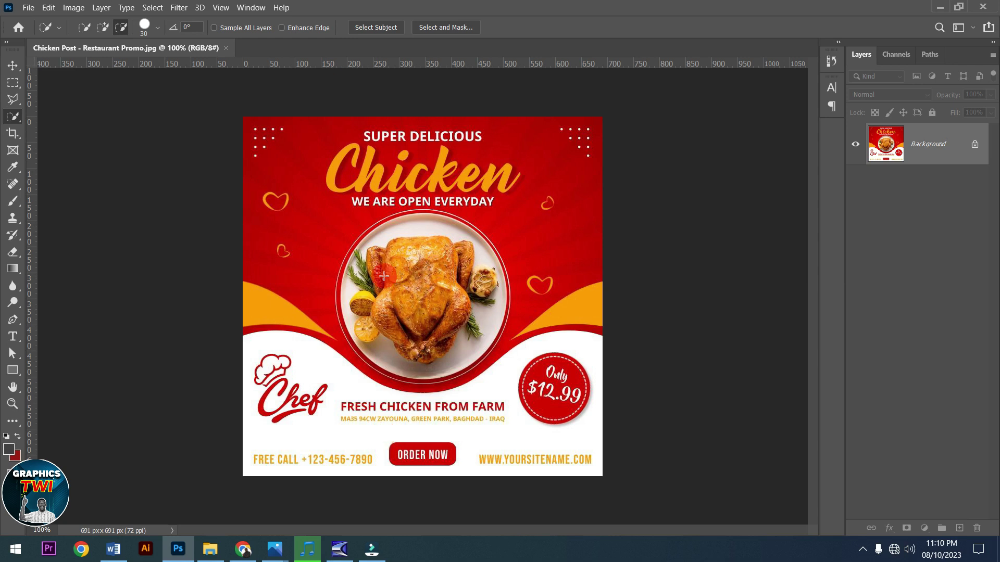
- Unlock the chicken flyer's Background layer and set the foreground colour to white for the Rectangle tool
left_click(435, 422)
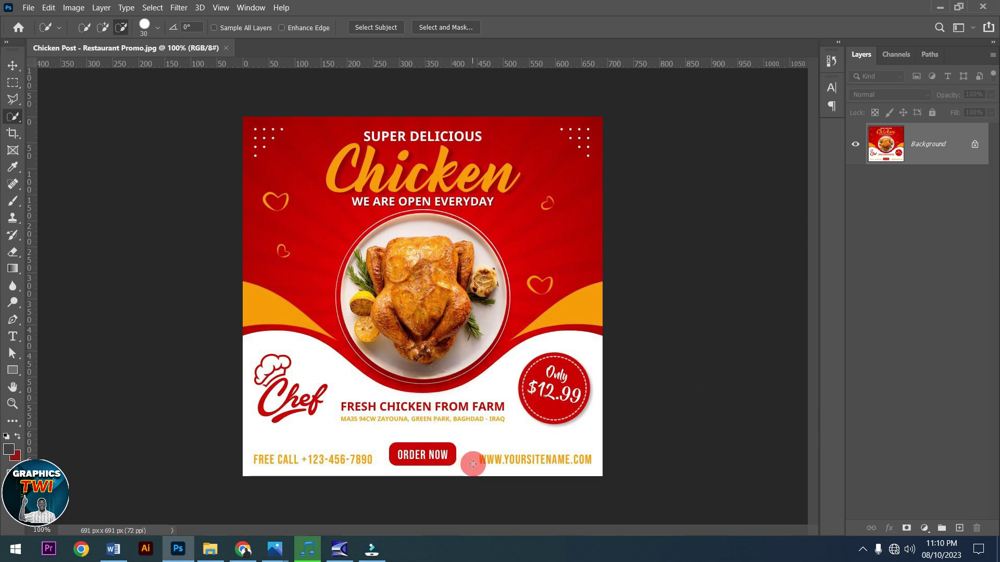
left_click(974, 151)
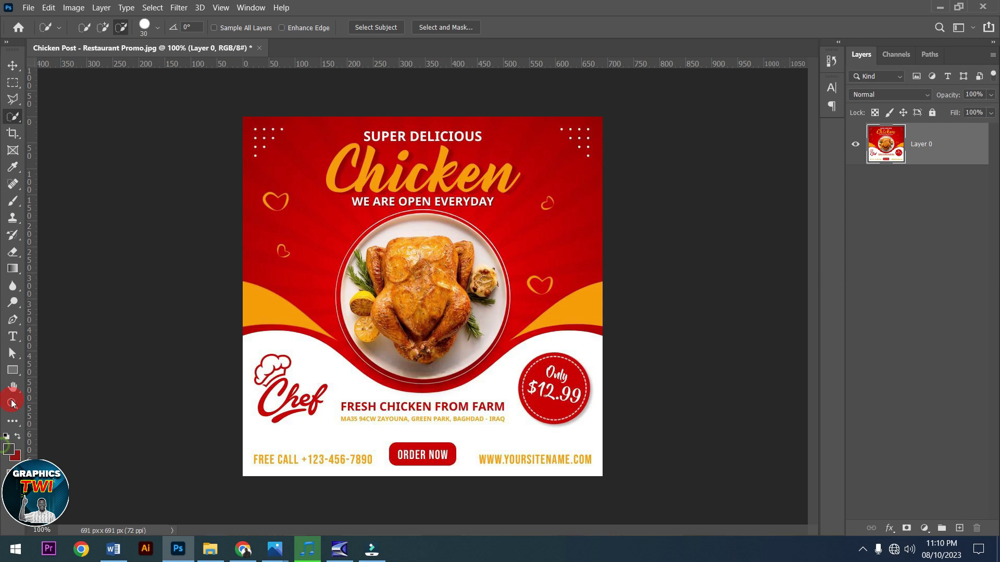
left_click(12, 372)
left_click(12, 449)
left_click_drag(417, 362, 360, 236)
left_click(675, 280)
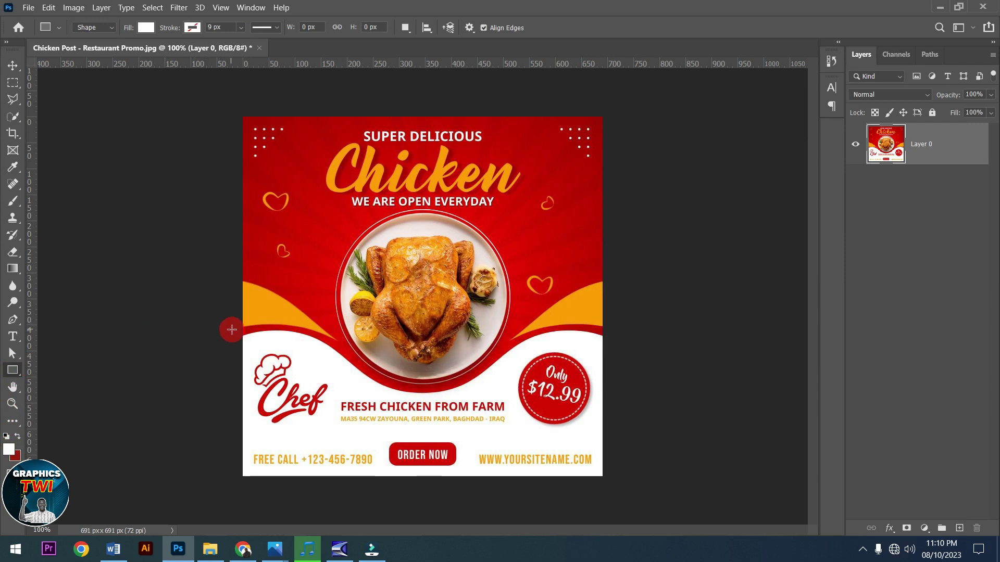
- Draw a white rectangle about 820 by 371 px across the lower part of the chicken flyer
left_click_drag(233, 330, 657, 523)
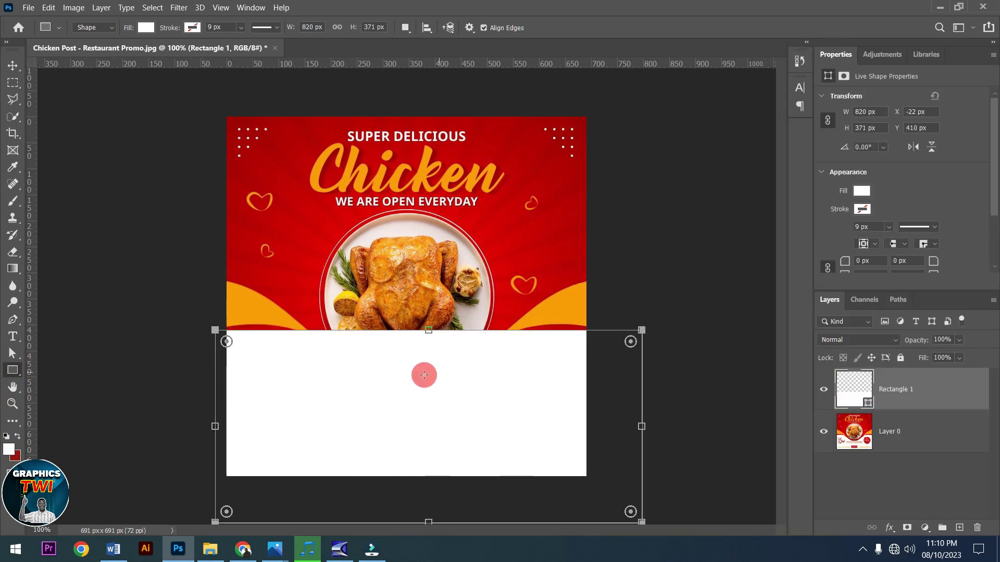
left_click(13, 65)
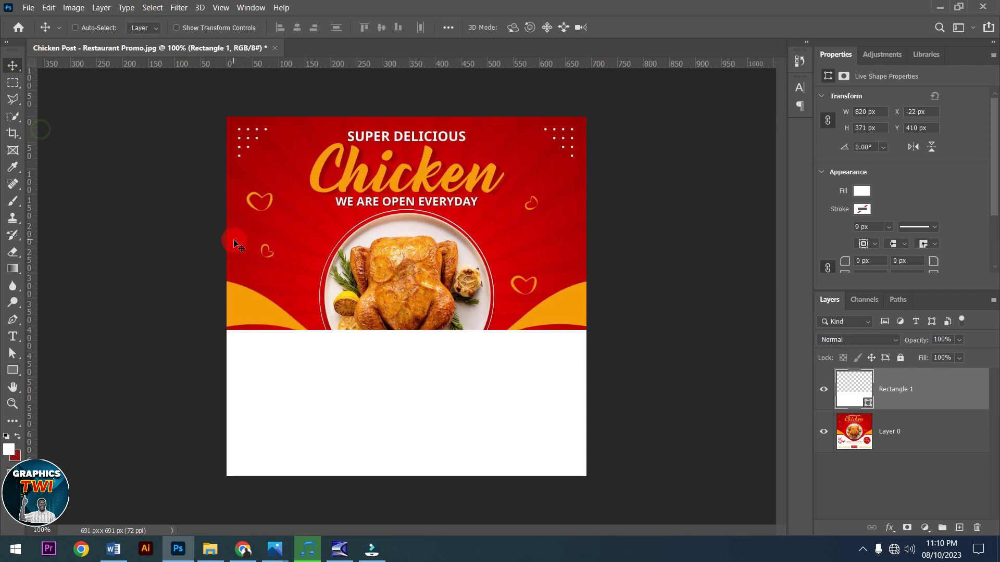
key("ctrl+y")
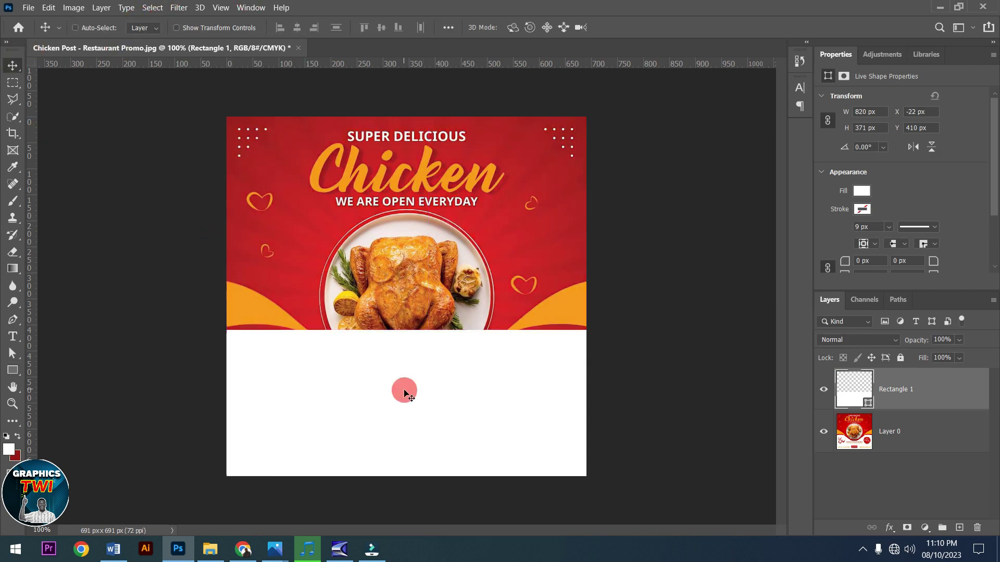
- Warp the white rectangle's upper edge into a curve below the chicken plate, and delete the shape
right_click(411, 392)
left_click(347, 371)
key("ctrl+t")
right_click(399, 371)
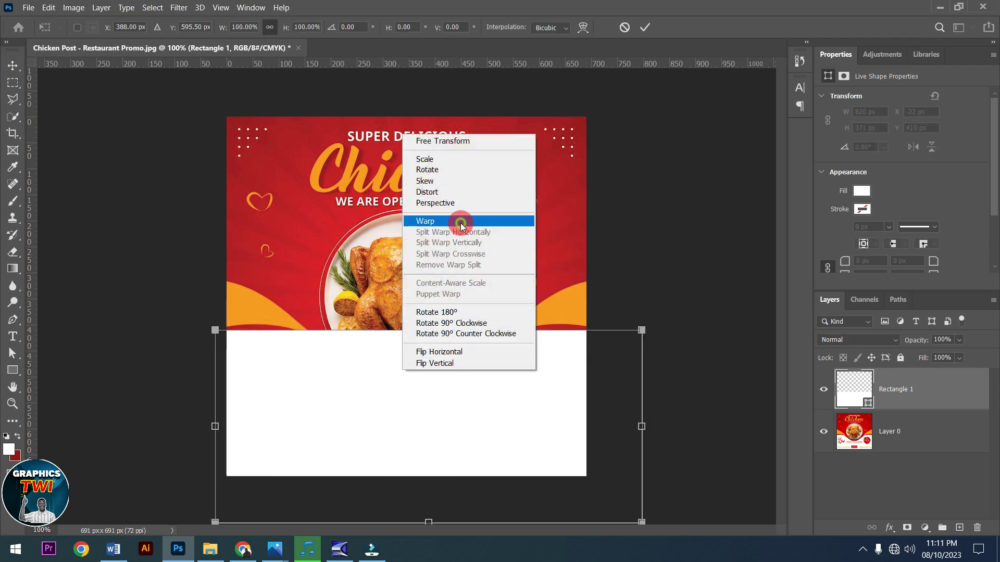
left_click(458, 221)
left_click_drag(497, 333, 358, 531)
left_click_drag(629, 332, 608, 334)
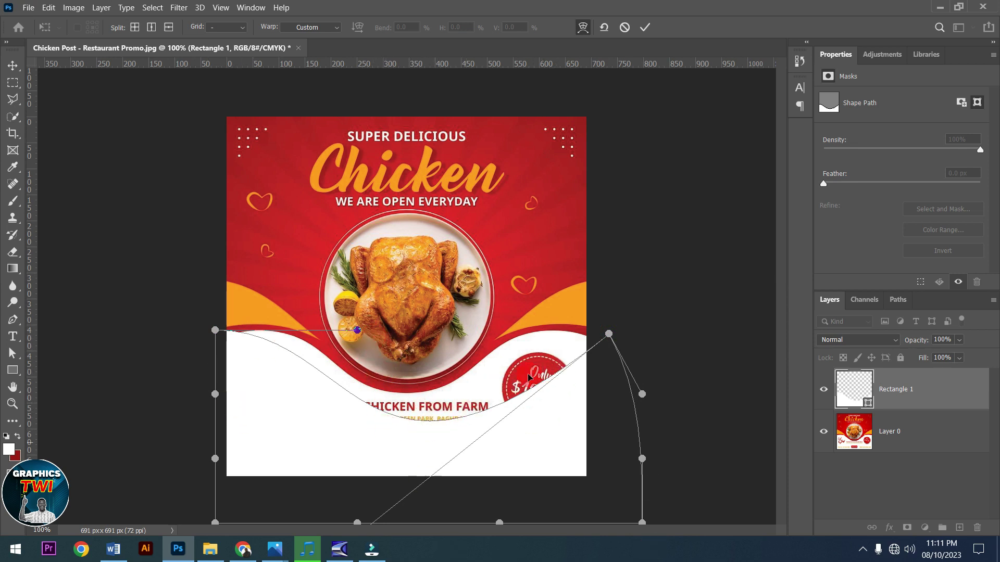
left_click(639, 27)
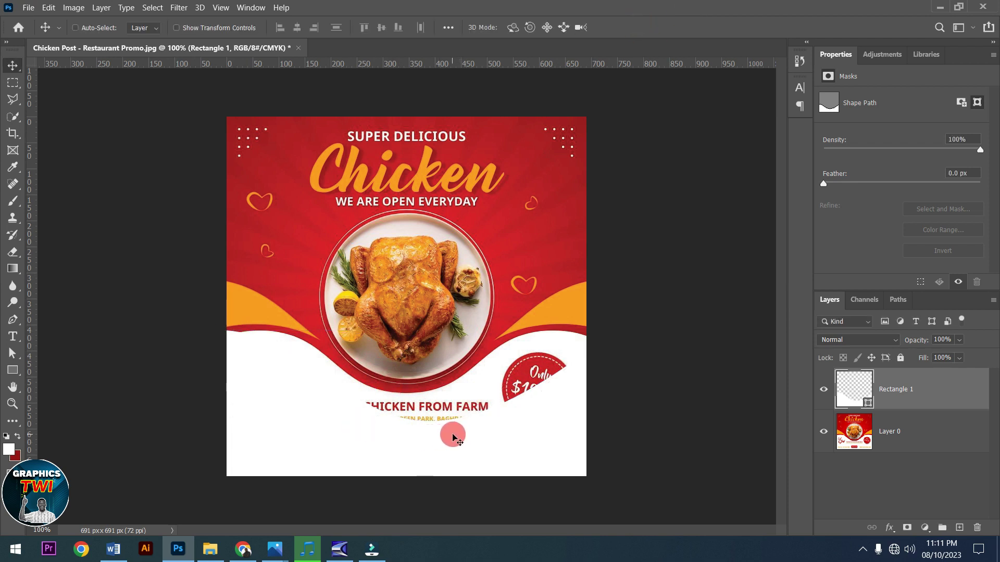
left_click_drag(454, 438, 442, 410)
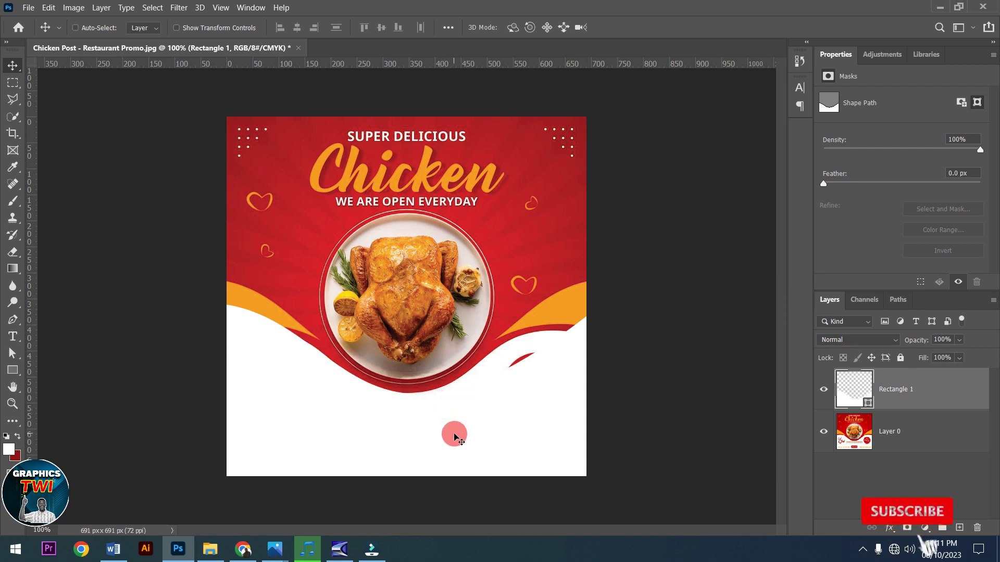
key("Delete")
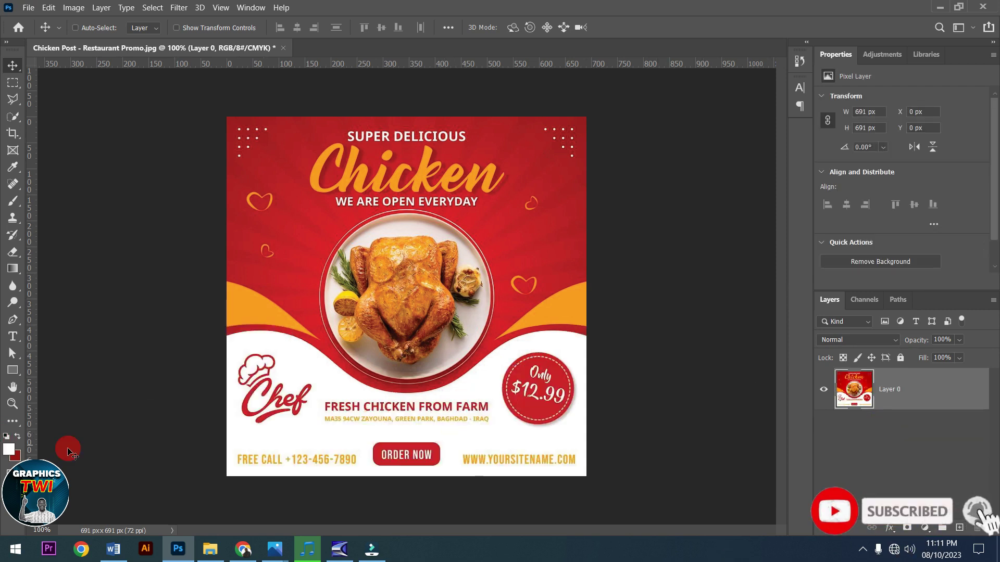
- Draw a white custom shape about 1112 by 944 px over the flyer, using a blob from the Liquid Vector Shapes-dayadtech (1) set
left_click_drag(7, 371, 59, 441)
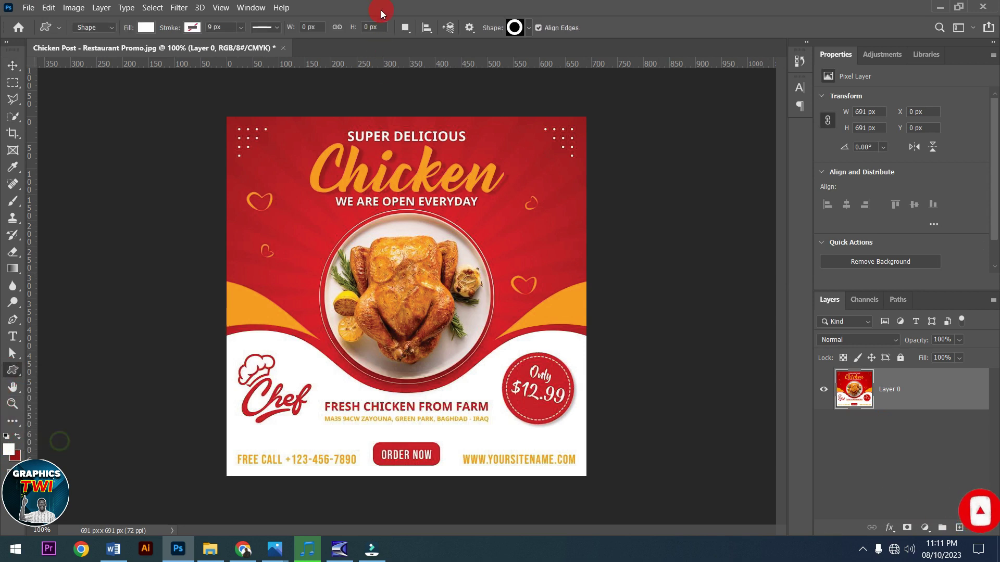
left_click(527, 27)
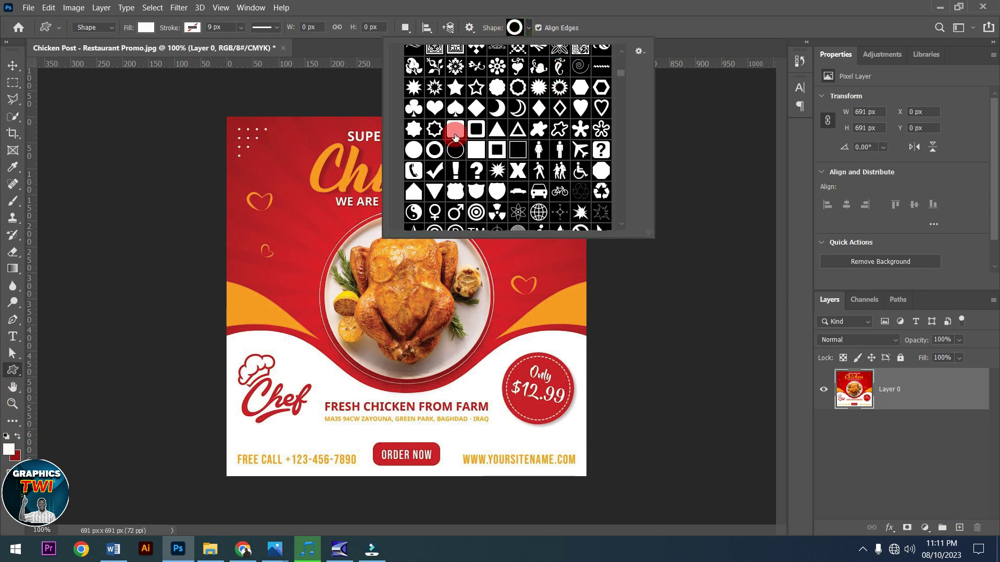
left_click_drag(621, 86, 610, 215)
left_click(415, 180)
left_click(399, 176)
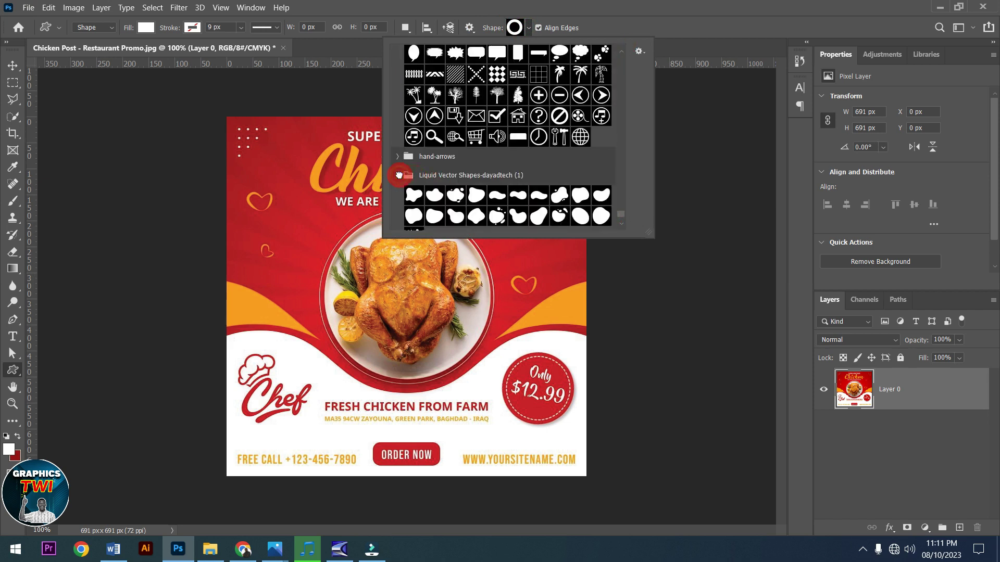
left_click(432, 218)
left_click_drag(367, 314, 862, 554)
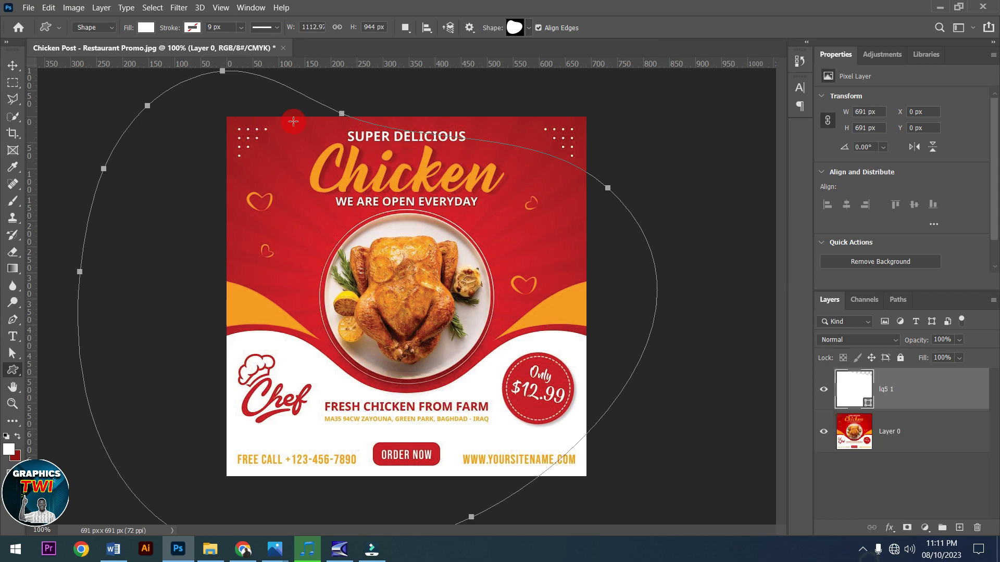
- Move the white blob over the flyer's lower half and rotate it about -15.28° so its wavy edge runs level across the flyer
left_click(12, 65)
left_click_drag(414, 167, 469, 439)
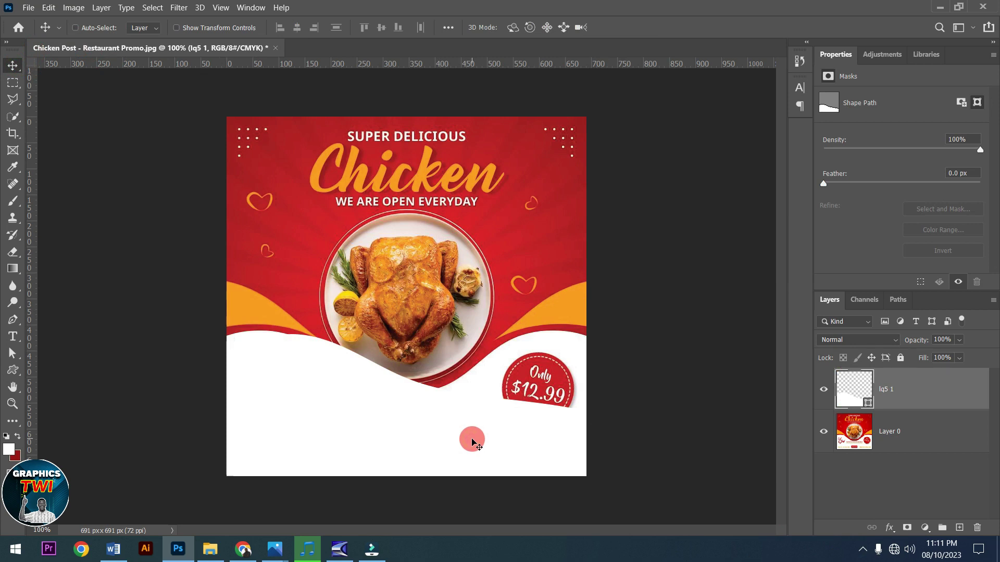
key("ctrl+t")
left_click_drag(667, 239, 644, 216)
left_click_drag(495, 463, 517, 311)
left_click_drag(523, 172, 515, 162)
left_click_drag(442, 351, 447, 337)
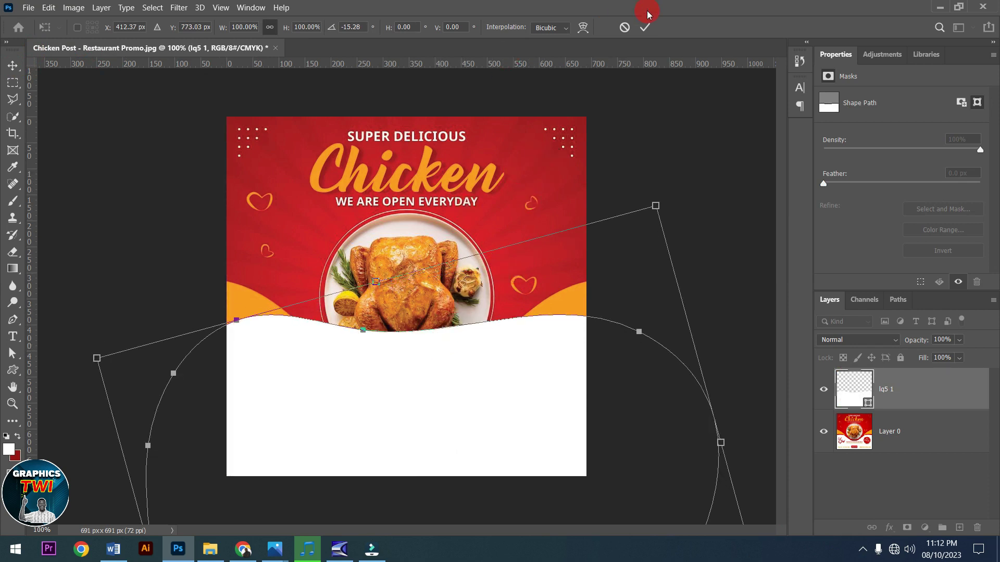
left_click(645, 27)
- Warp the blob's wavy upper edge down towards the plate's lower curve, and delete the shape layer
key("ctrl+t")
left_click(334, 361)
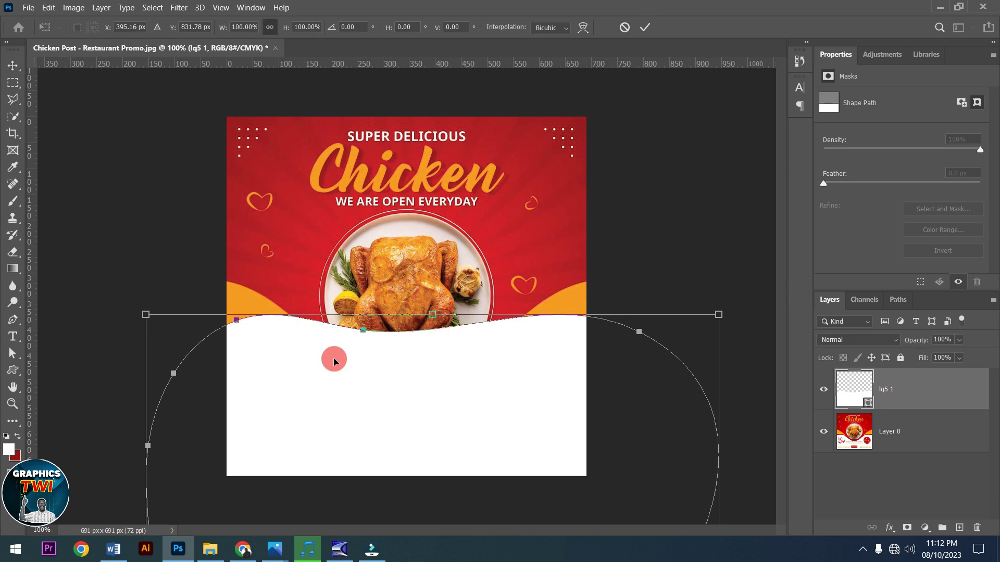
right_click(333, 361)
left_click(358, 217)
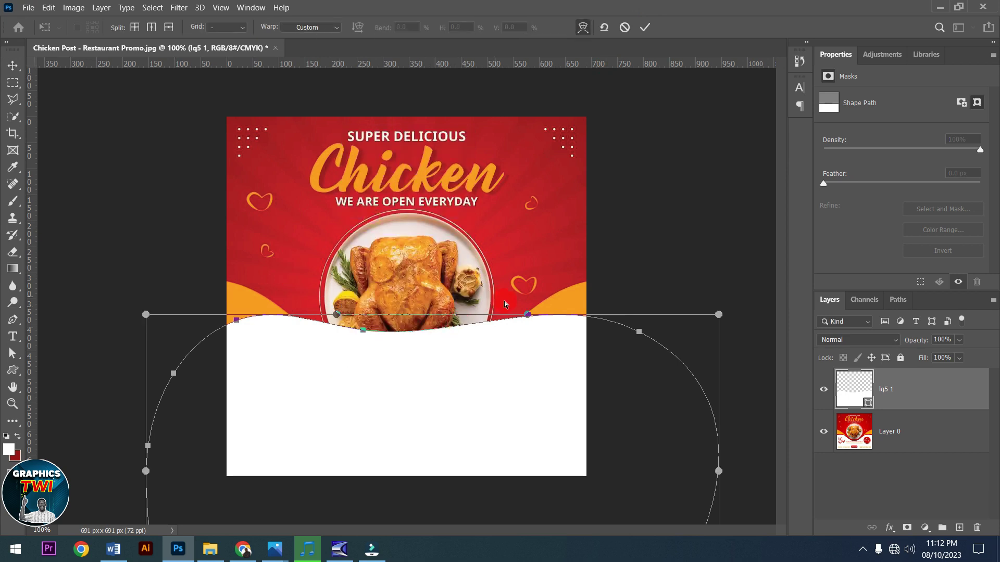
left_click(417, 320)
left_click_drag(371, 335, 352, 382)
left_click(493, 363)
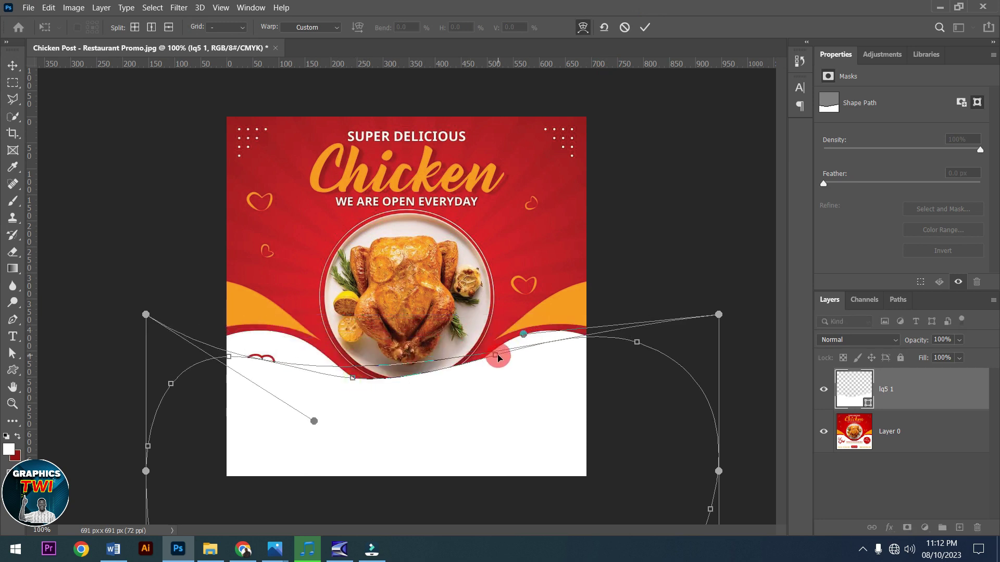
left_click_drag(497, 357, 492, 380)
left_click(455, 419)
left_click_drag(455, 420, 449, 411)
left_click(623, 80)
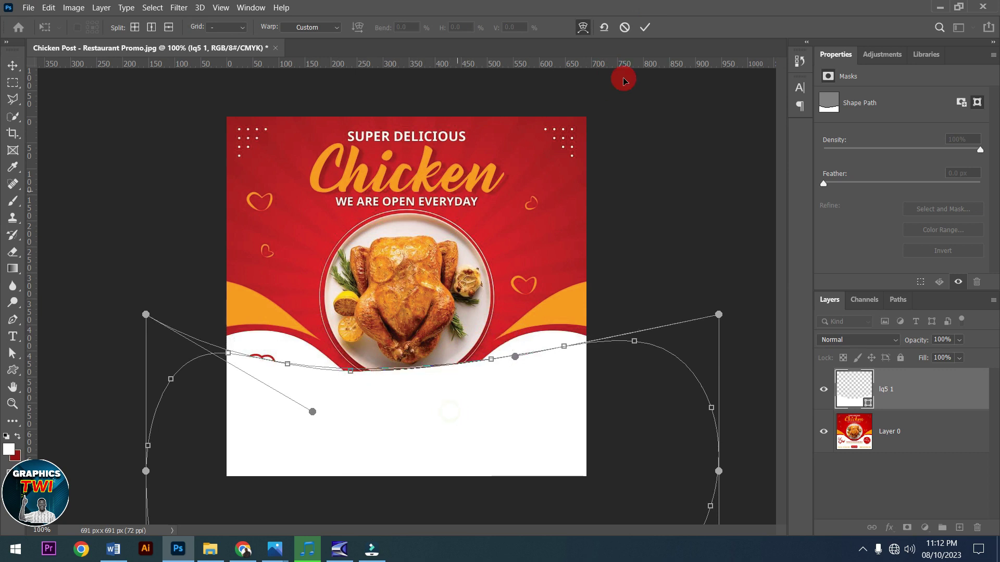
left_click(651, 29)
left_click(948, 384)
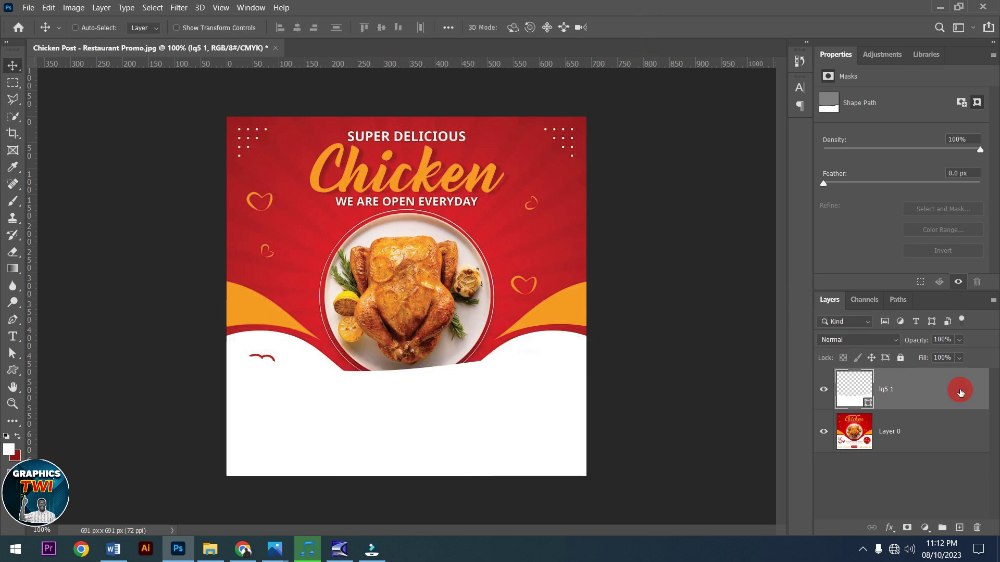
key("Delete")
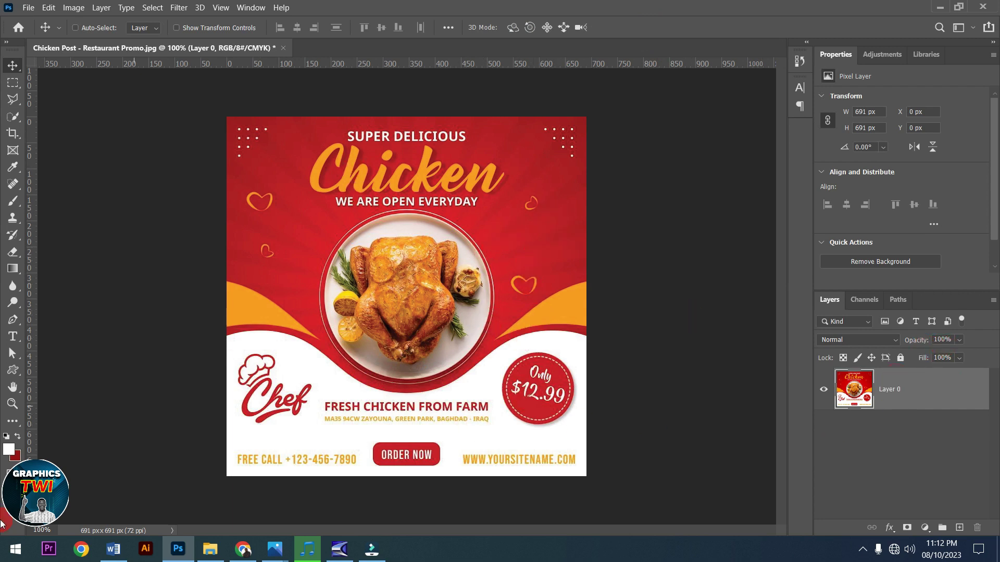
- Sample the chicken flyer's red background as the foreground colour and add a Solid Color fill layer in #b90101 above the flyer
left_click(14, 456)
left_click(569, 196)
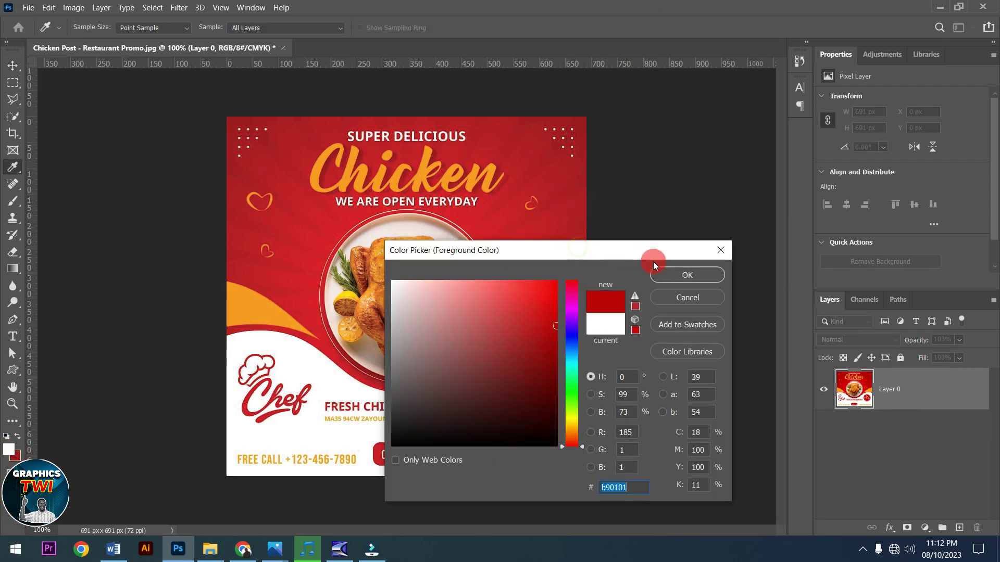
left_click(683, 275)
left_click(925, 528)
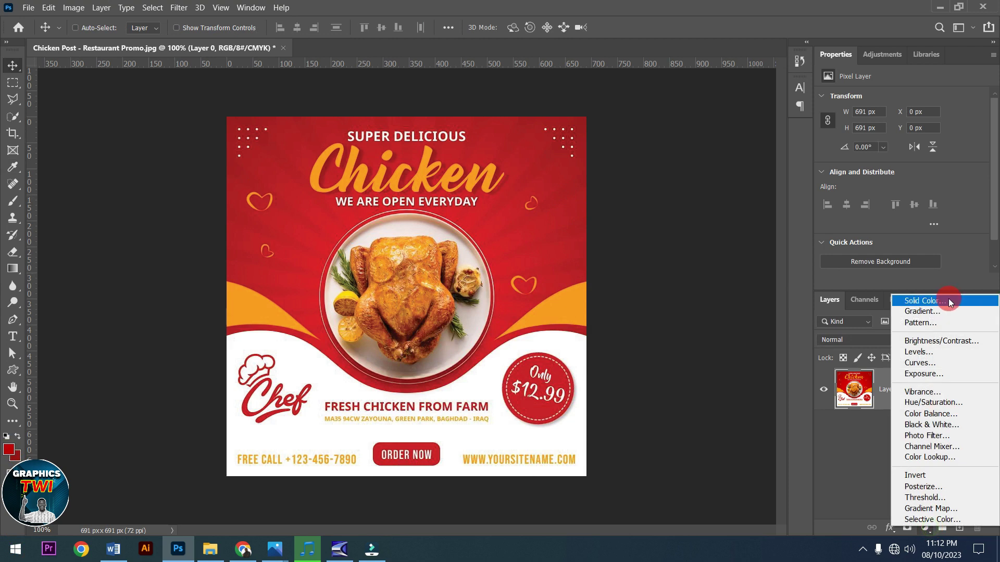
left_click(925, 301)
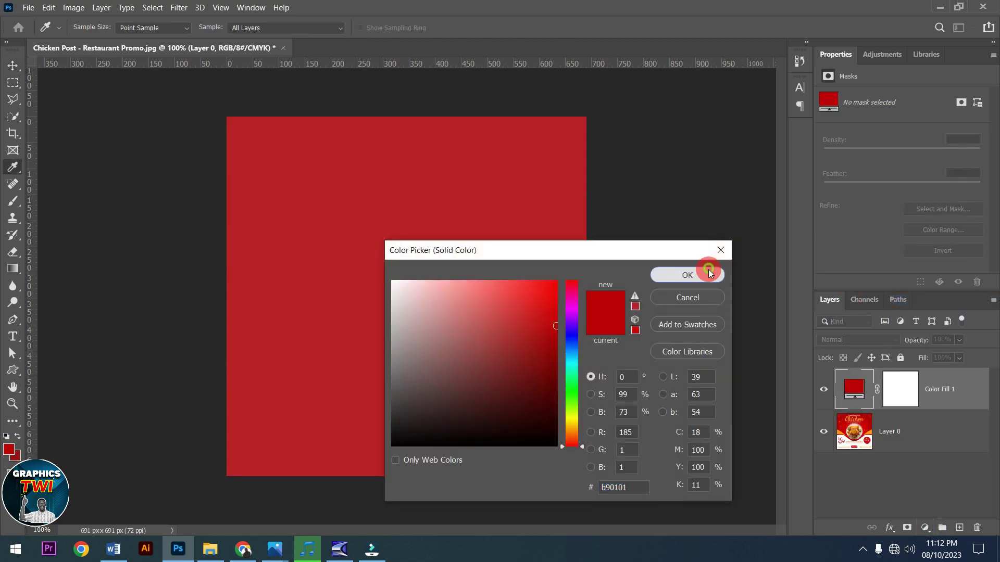
left_click(708, 269)
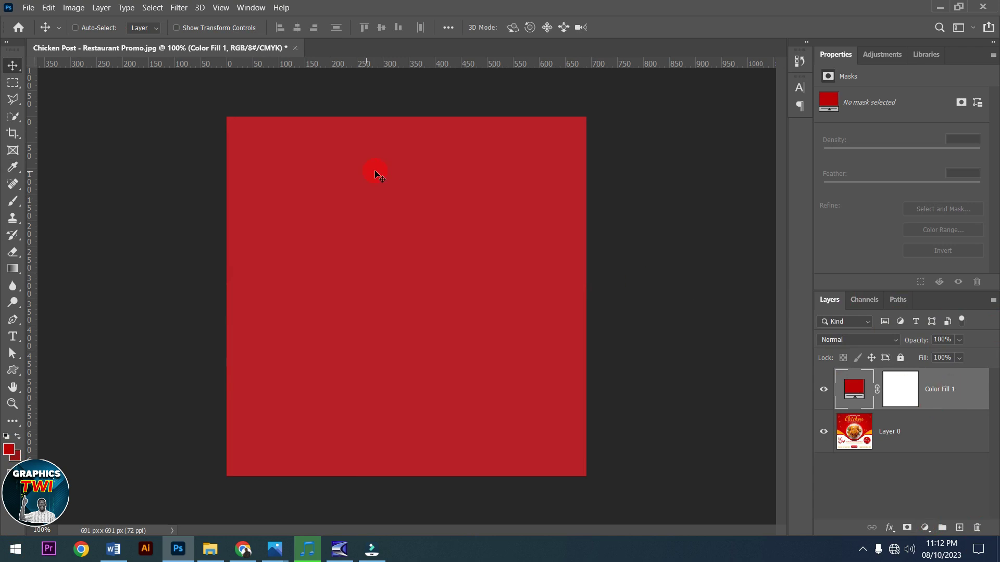
- Hide the red fill layer above the chicken flyer and close the document without saving
left_click(873, 433)
left_click(822, 395)
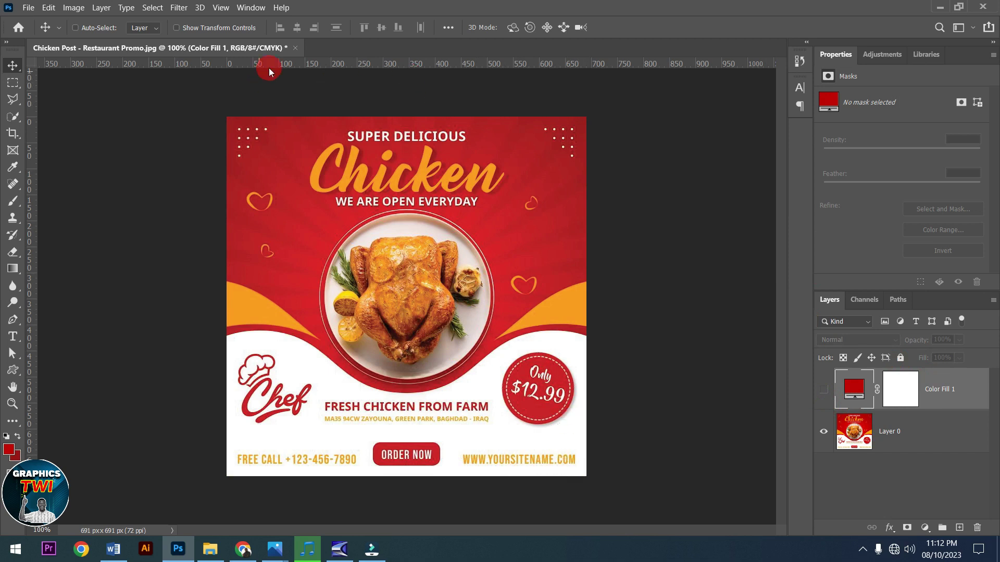
left_click(295, 47)
left_click(534, 217)
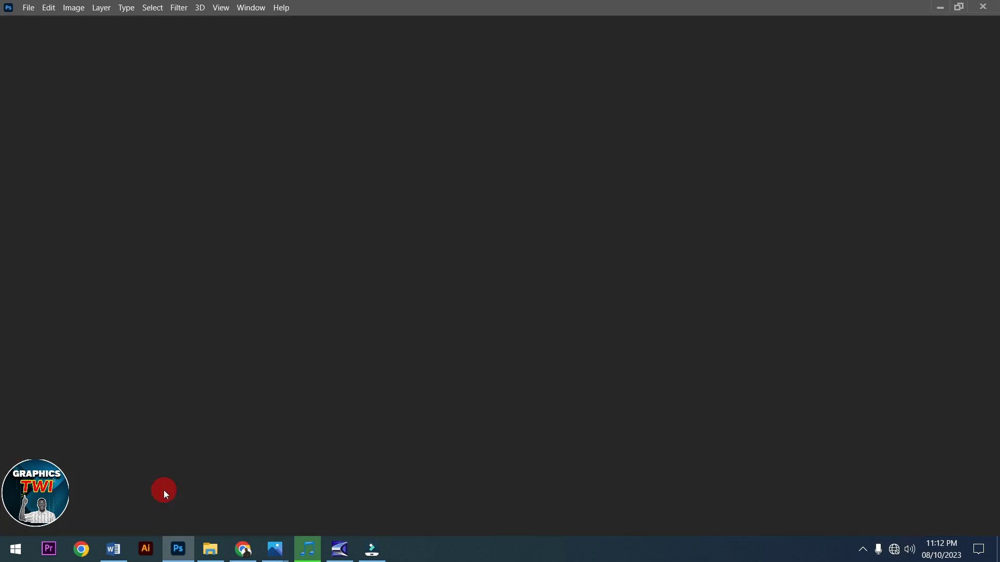
- Open the Christmas food menu social media and instagram post template from the Desktop's FOOD folder in Photoshop
left_click(209, 549)
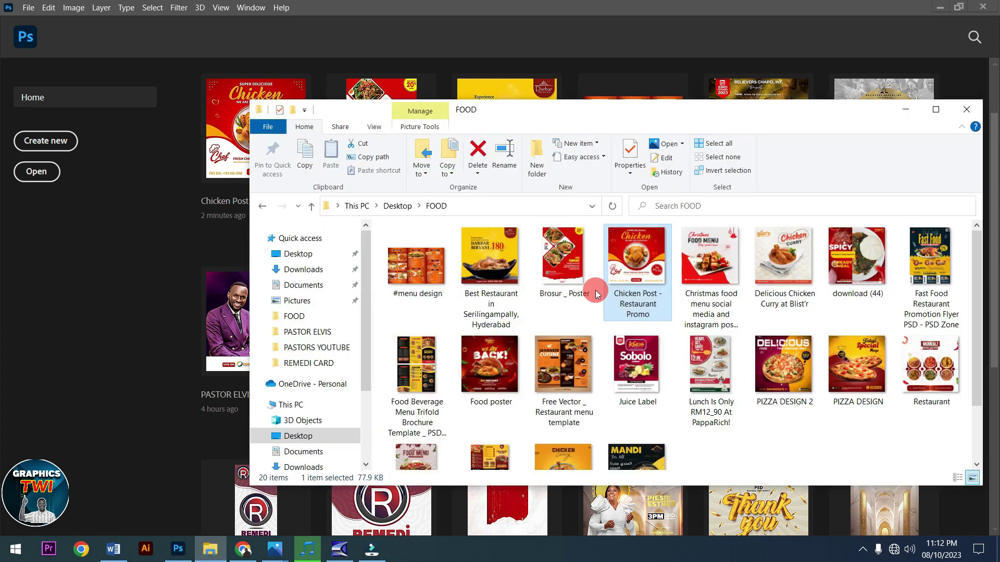
left_click(787, 257)
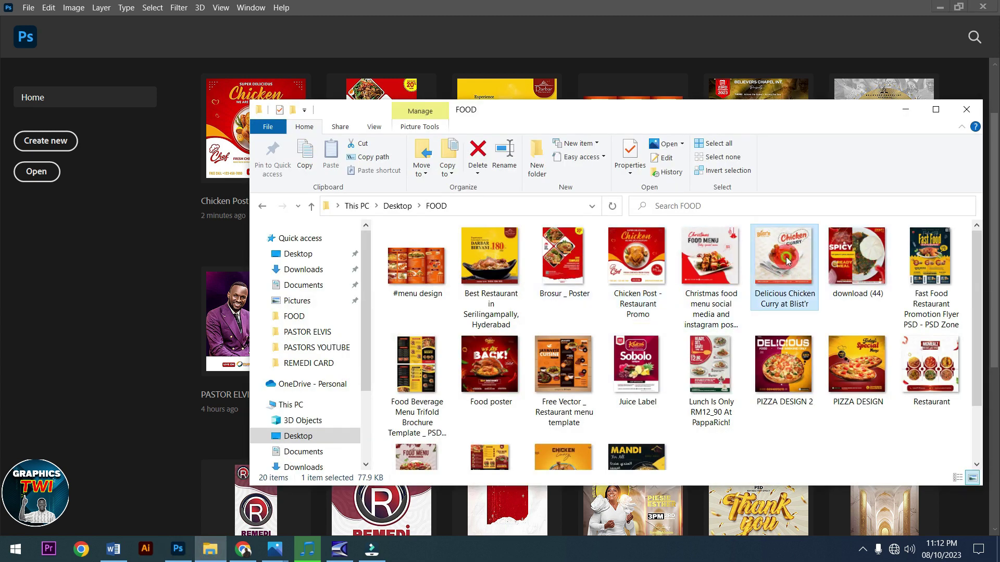
left_click(718, 262)
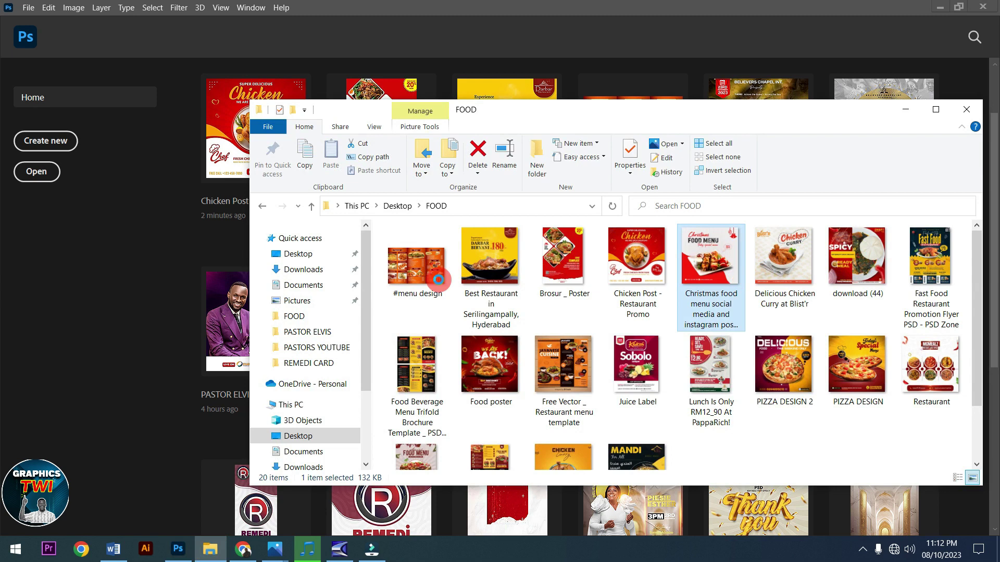
left_click(120, 346)
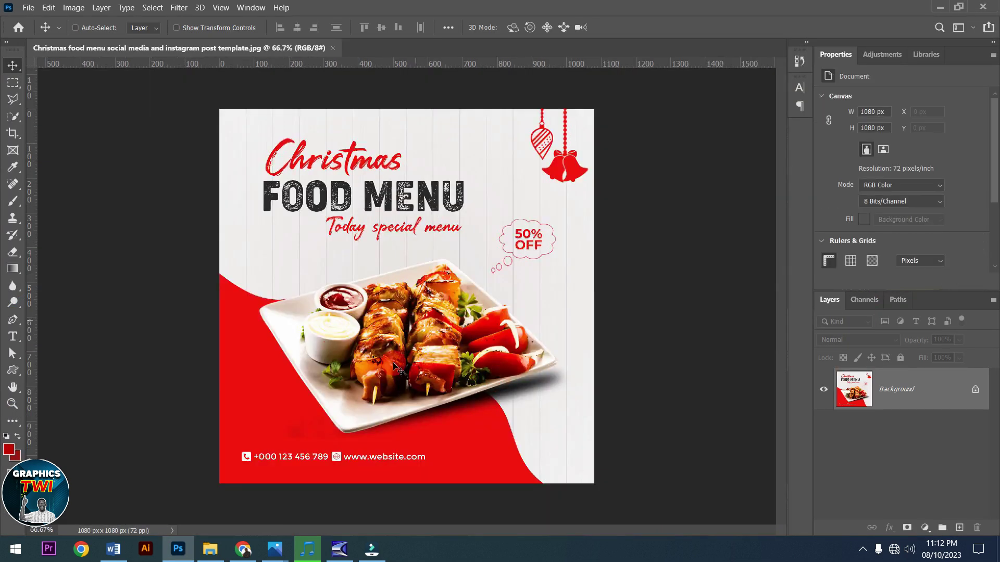
- Draw a red custom shape about 1434 by 856 px over the Christmas flyer, using a blob from the Liquid Vector Shapes-dayadtech (1) set
left_click(355, 327)
left_click(490, 283)
left_click(19, 376)
left_click(528, 28)
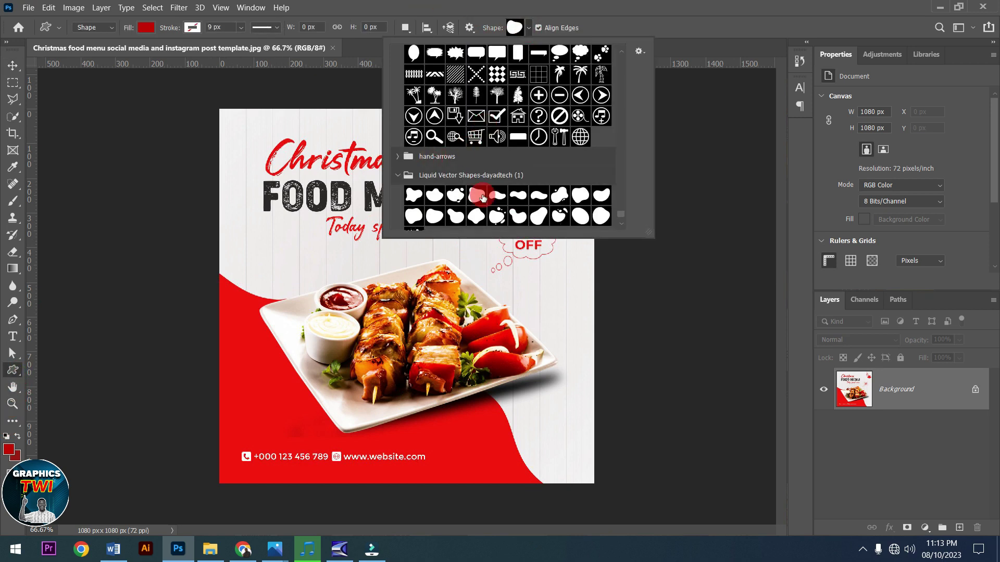
left_click(406, 224)
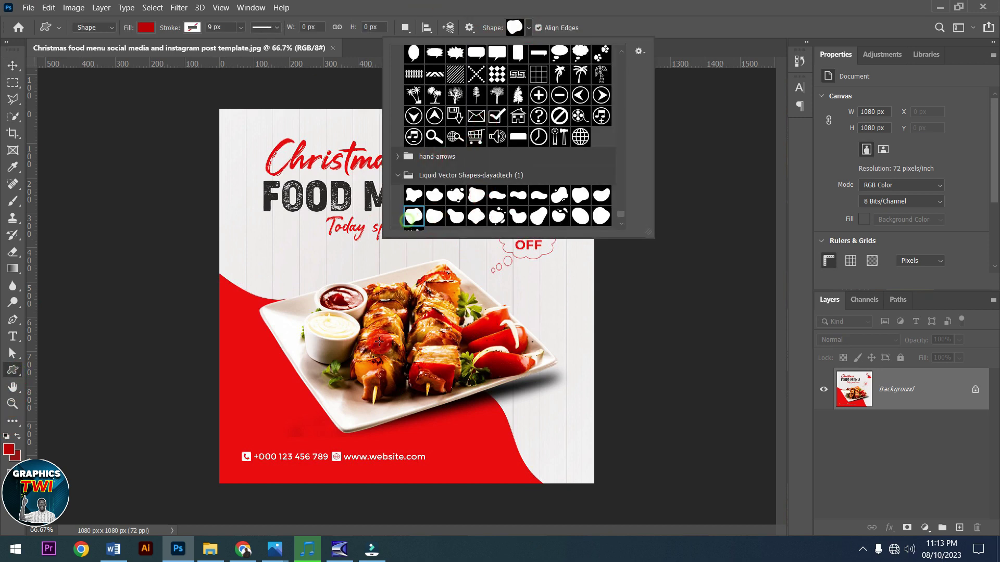
left_click_drag(286, 342, 535, 494)
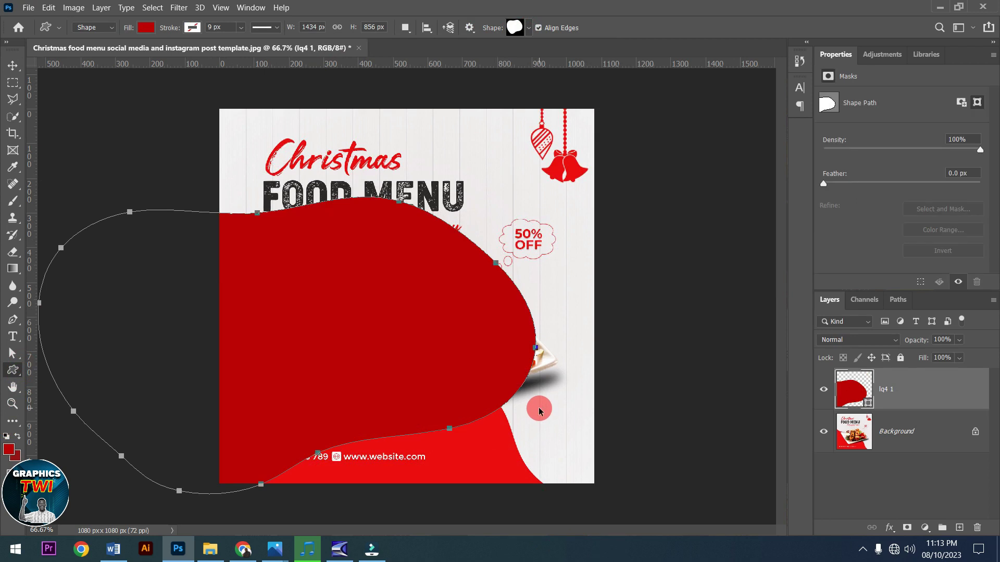
- Rotate the red blob about -118.02°, scale it to about 115.36%, and place it over the flyer's lower-left corner with its wavy edge running diagonally
key("ctrl+t")
left_click_drag(576, 458, 261, 120)
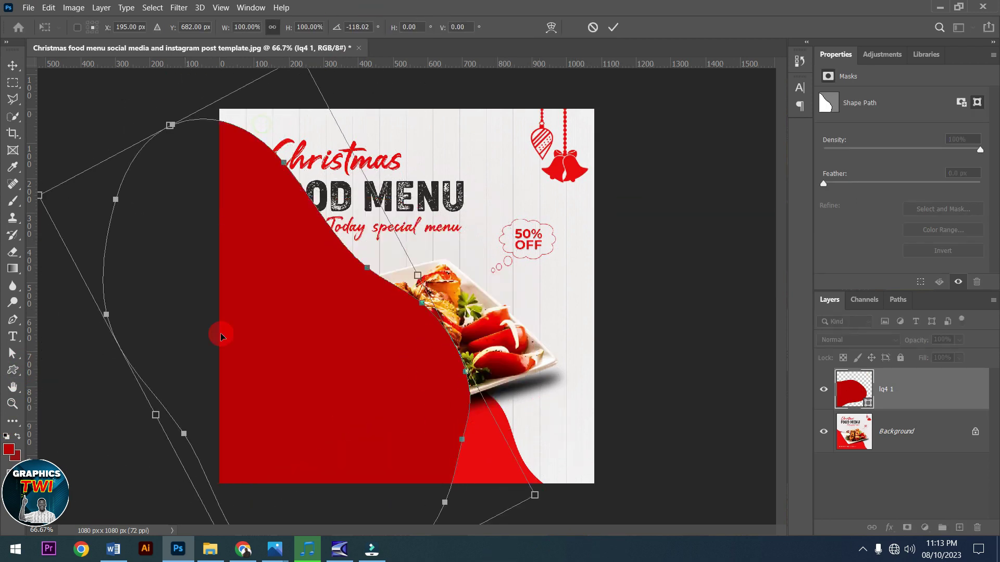
left_click_drag(145, 211, 187, 313)
left_click_drag(541, 439, 546, 455)
left_click_drag(288, 360, 302, 384)
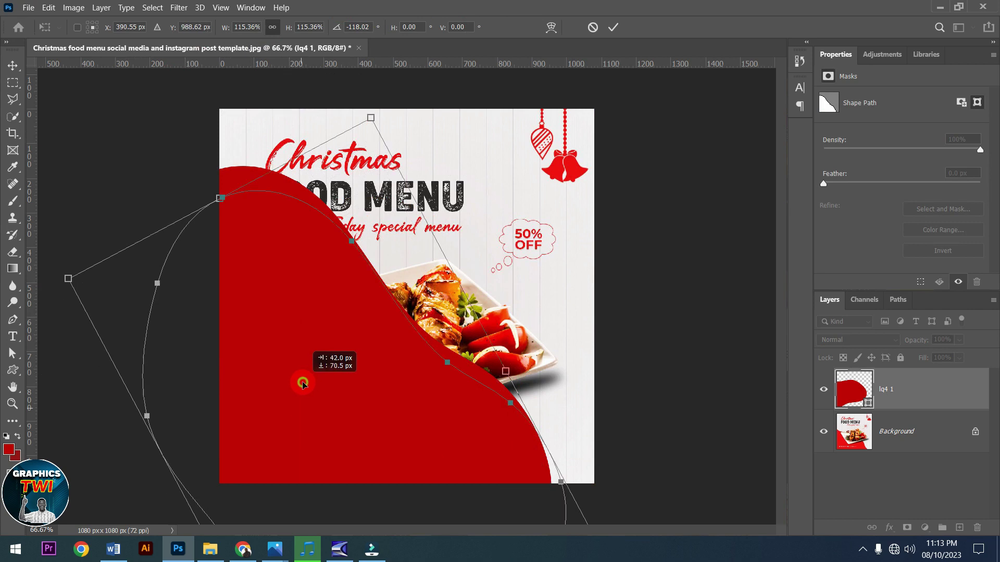
left_click(614, 28)
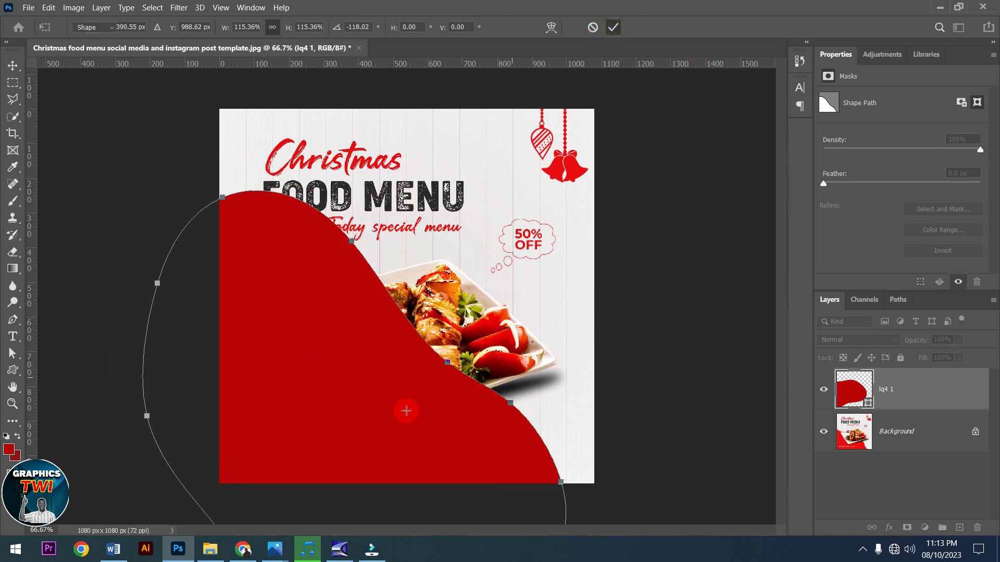
- Delete the red blob from the Christmas flyer and close the document
left_click(13, 65)
left_click_drag(356, 372, 336, 372)
key("Delete")
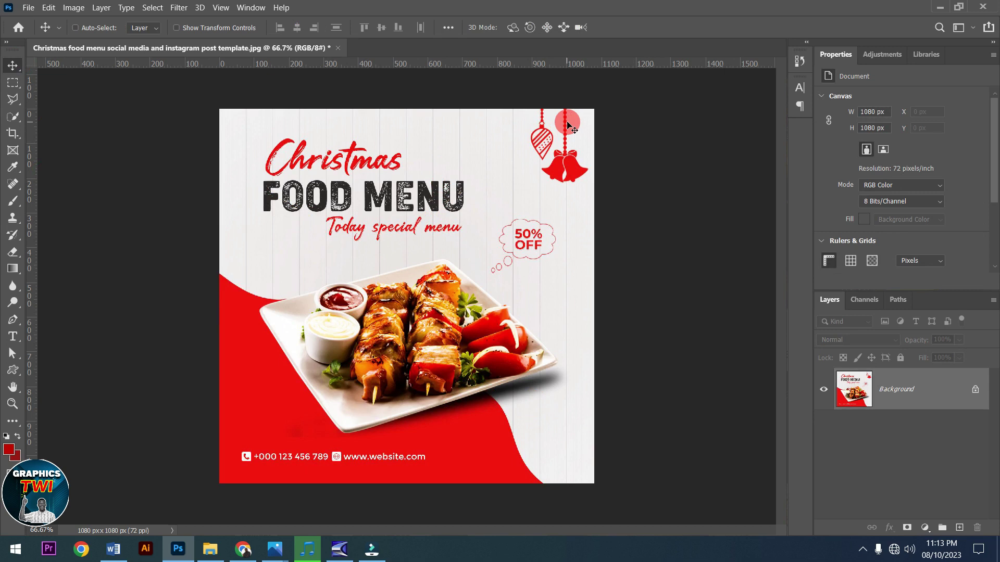
left_click(338, 49)
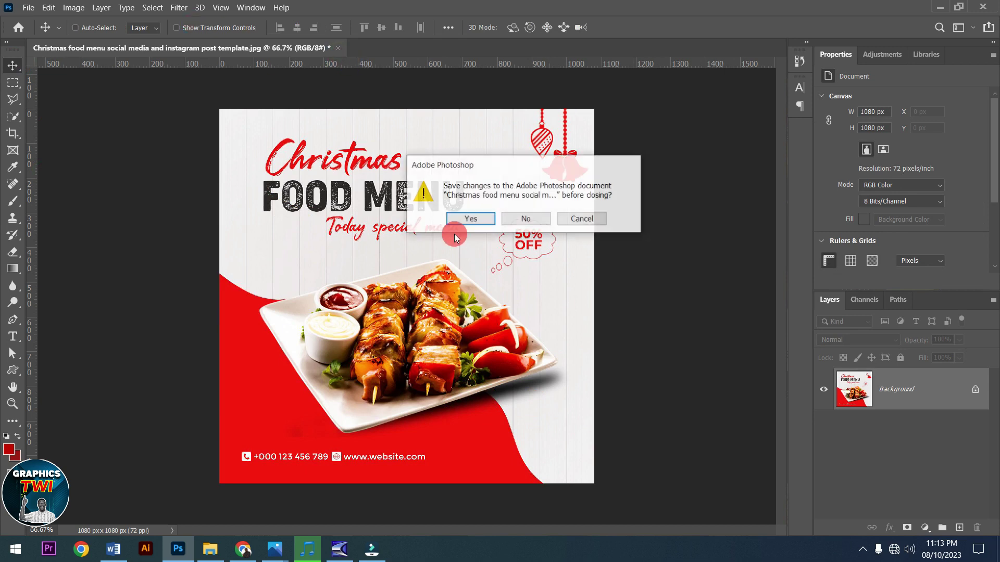
key("Return")
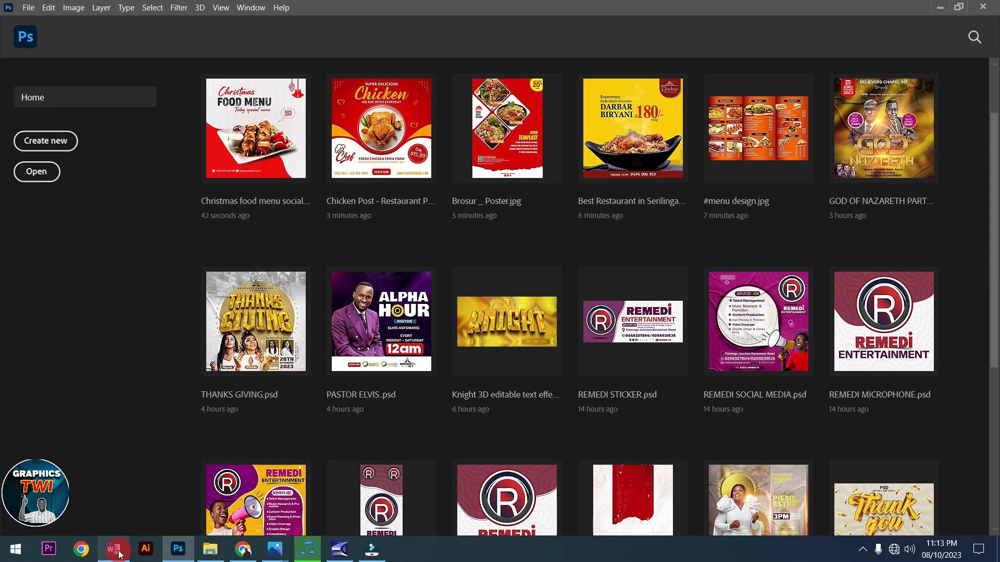
- Open the Delicious Chicken Curry at Blist'r image from the FOOD folder in Photoshop
mouse_move(209, 550)
left_click(229, 508)
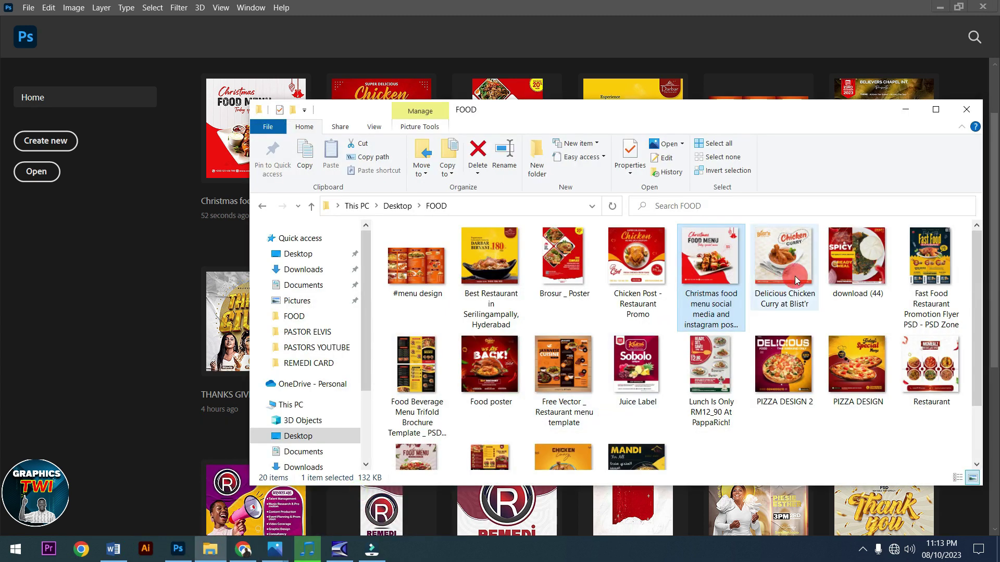
left_click(791, 261)
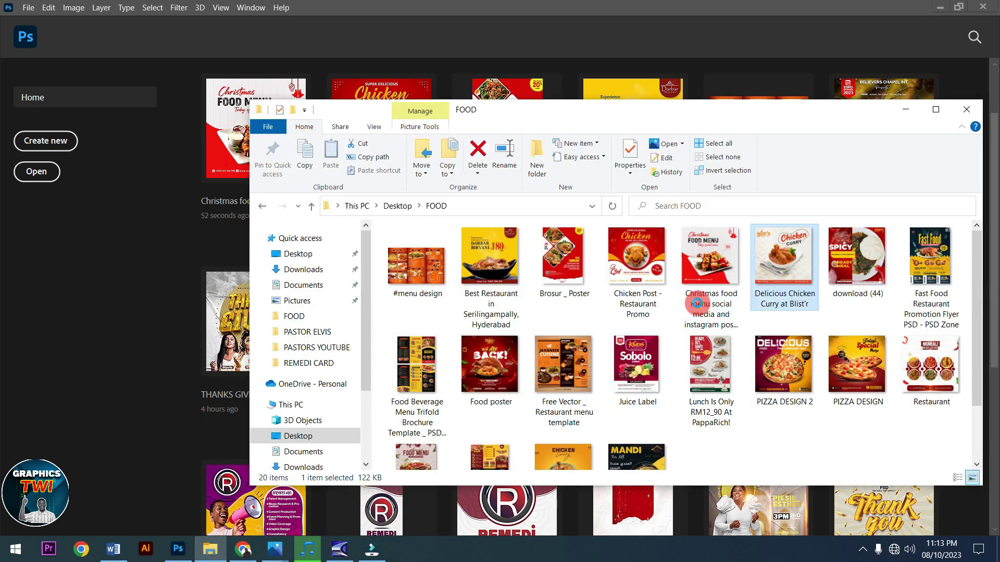
left_click_drag(192, 415, 192, 415)
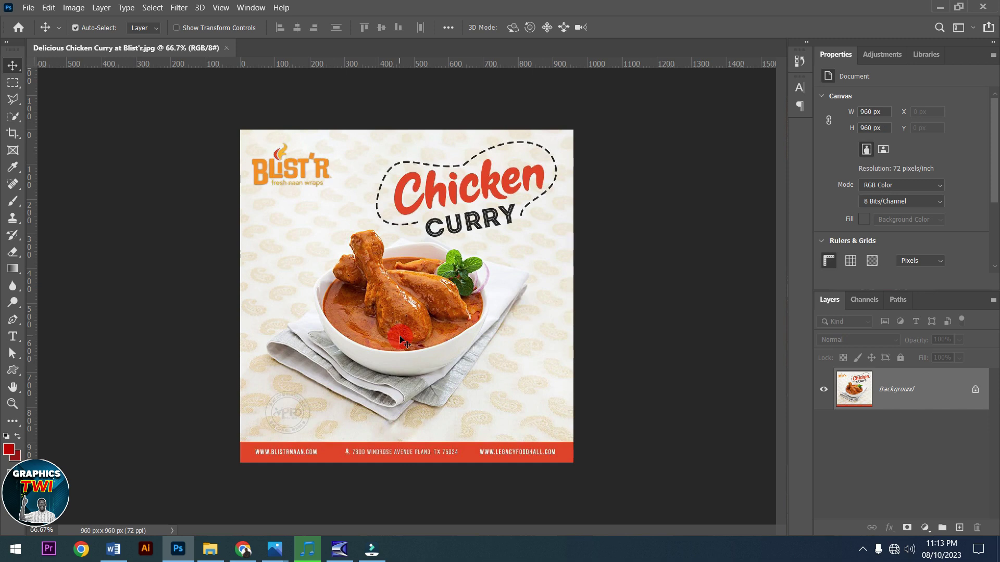
- Draw a red blob custom shape about 520 by 260 px over the right part of the curry bowl
key("ctrl+plus")
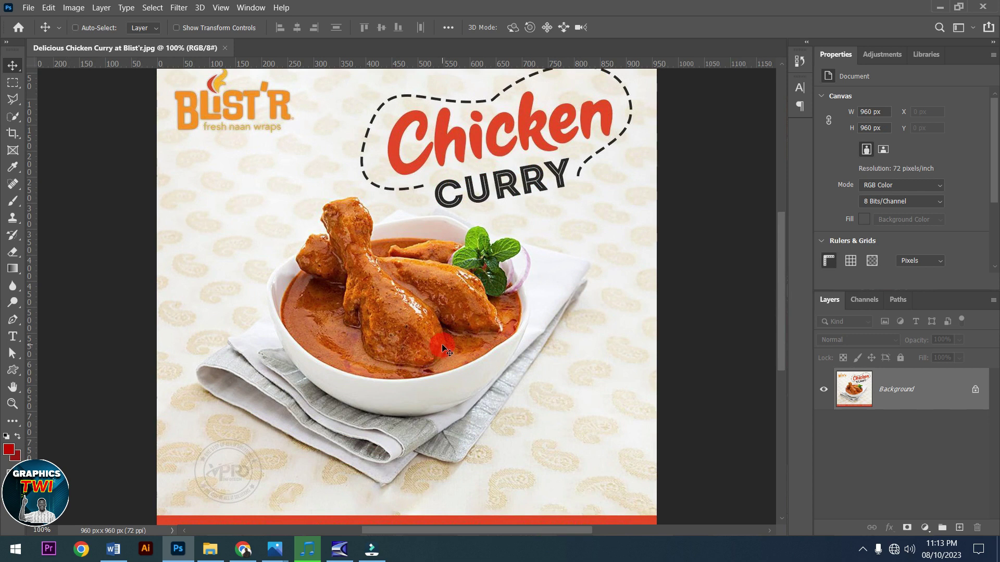
mouse_move(785, 352)
left_mouse_down()
mouse_move(779, 286)
mouse_move(779, 379)
mouse_move(769, 338)
left_mouse_up()
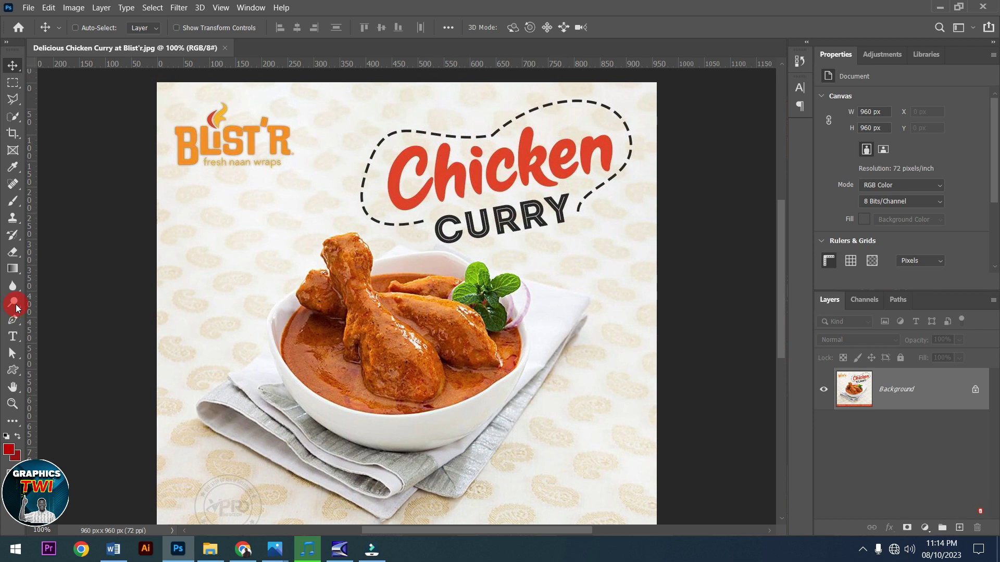
left_click_drag(14, 381, 56, 440)
left_click_drag(357, 296, 628, 431)
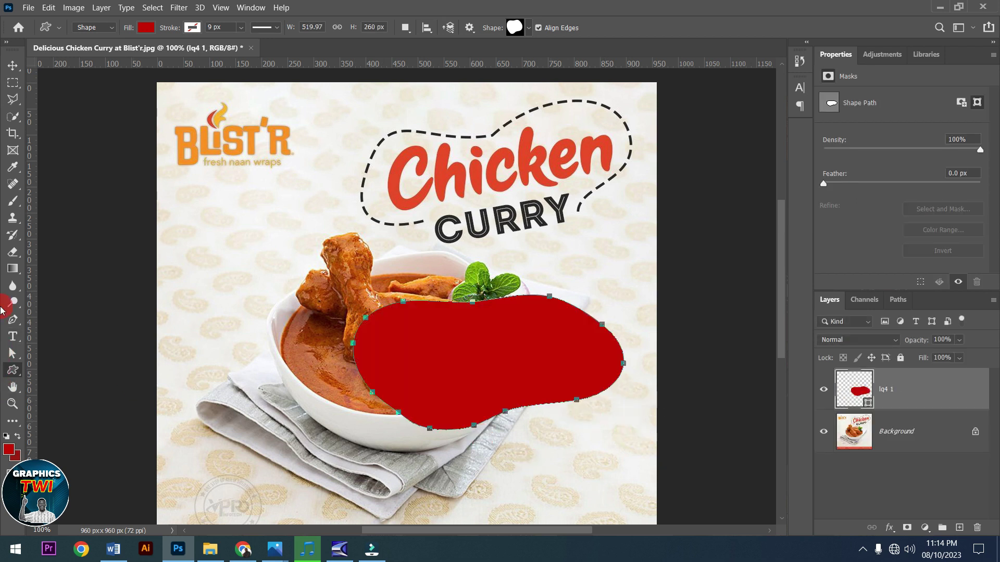
- Turn the blob into a dashed outline with no fill and a 5 px red stroke, and move it over the chicken in the bowl
left_click(141, 28)
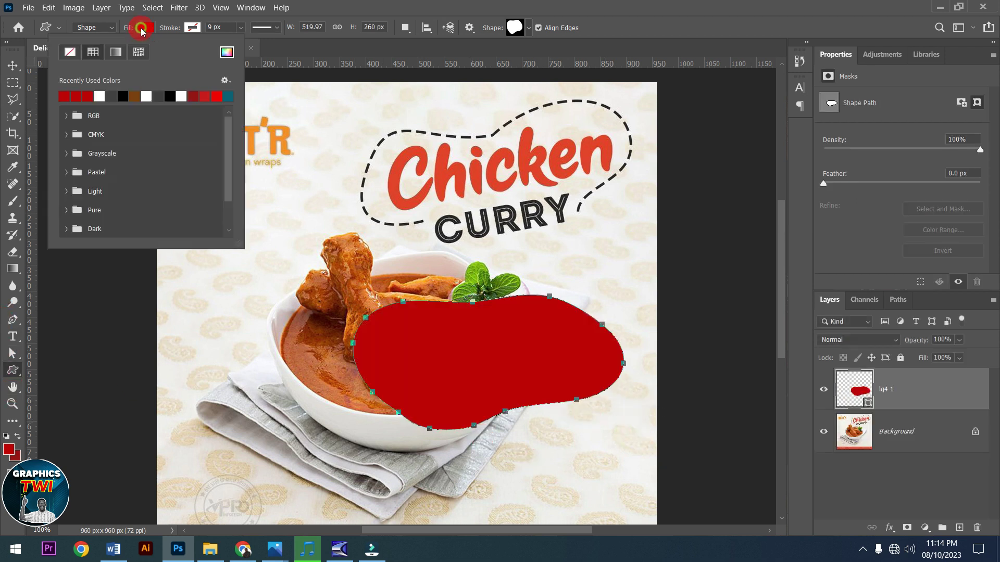
left_click(69, 53)
left_click(178, 25)
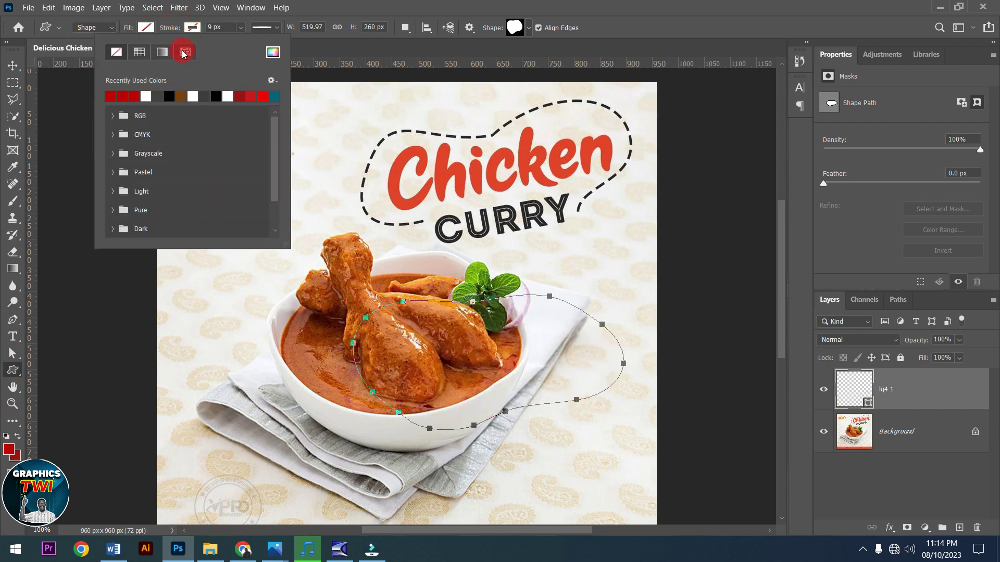
left_click(110, 96)
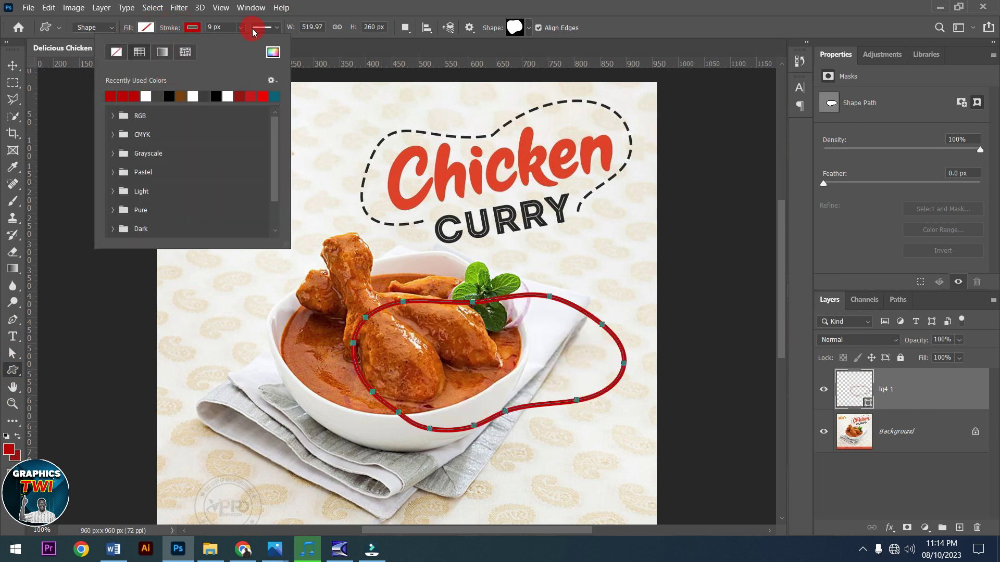
left_click(254, 30)
left_click(256, 89)
left_click(228, 28)
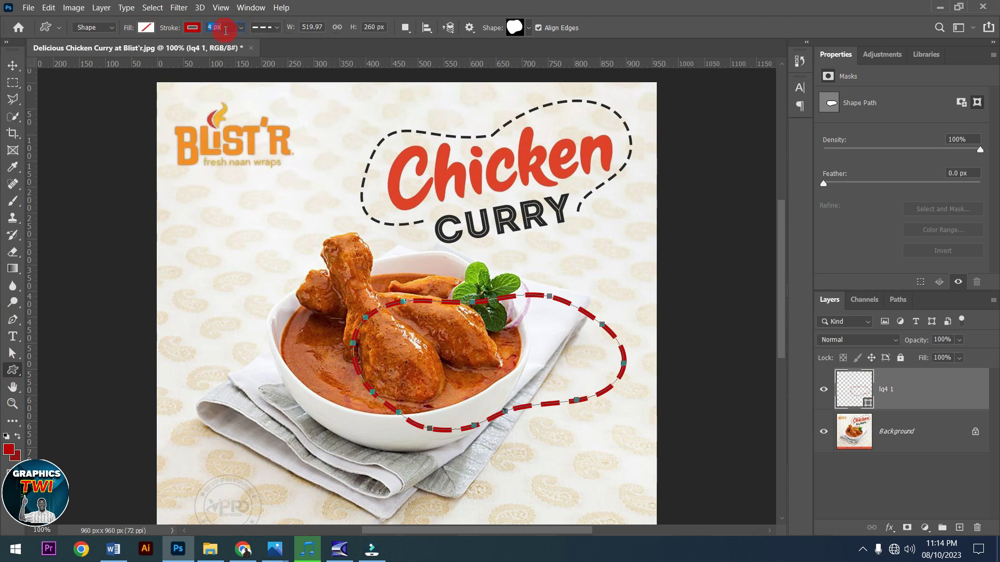
type("5")
key("Return")
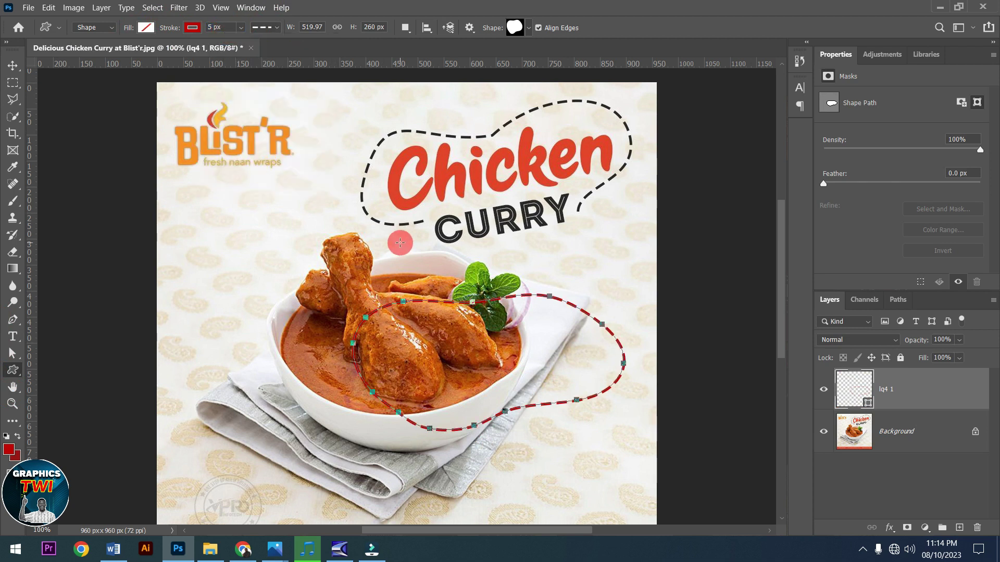
key("v")
left_click_drag(542, 339, 472, 374)
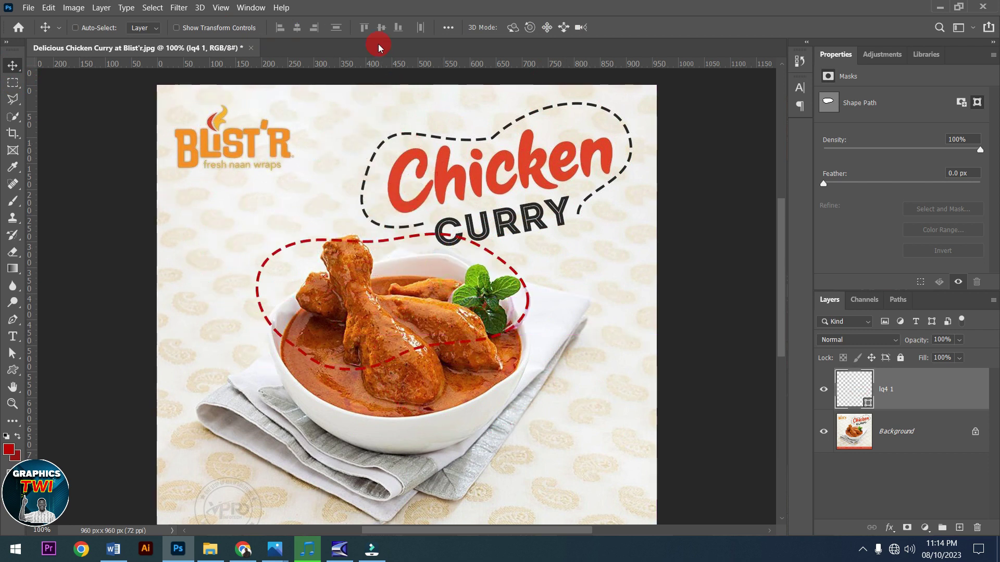
- Close the curry flyer without saving, and open download (44) from the FOOD folder in Photoshop
left_click(250, 50)
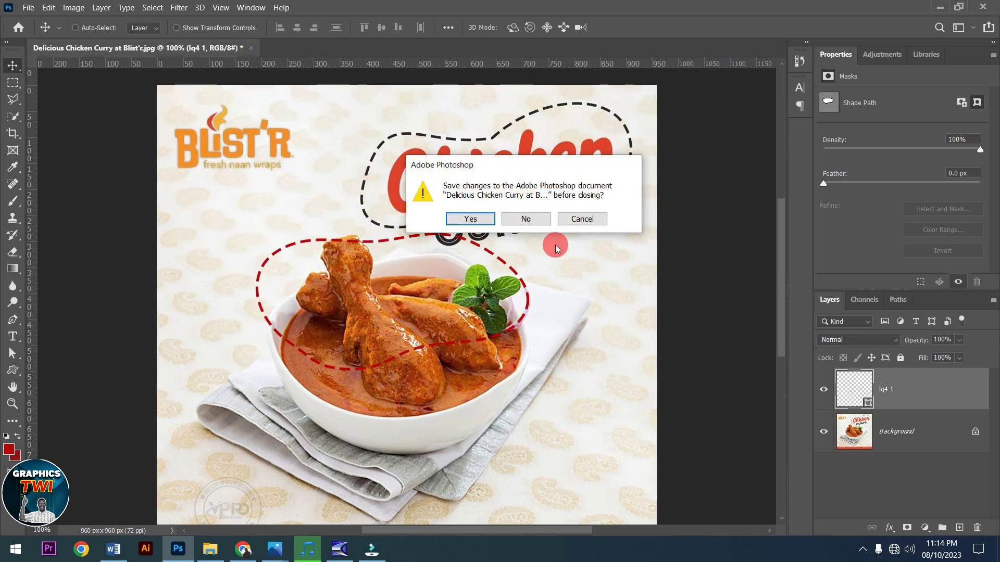
left_click(526, 229)
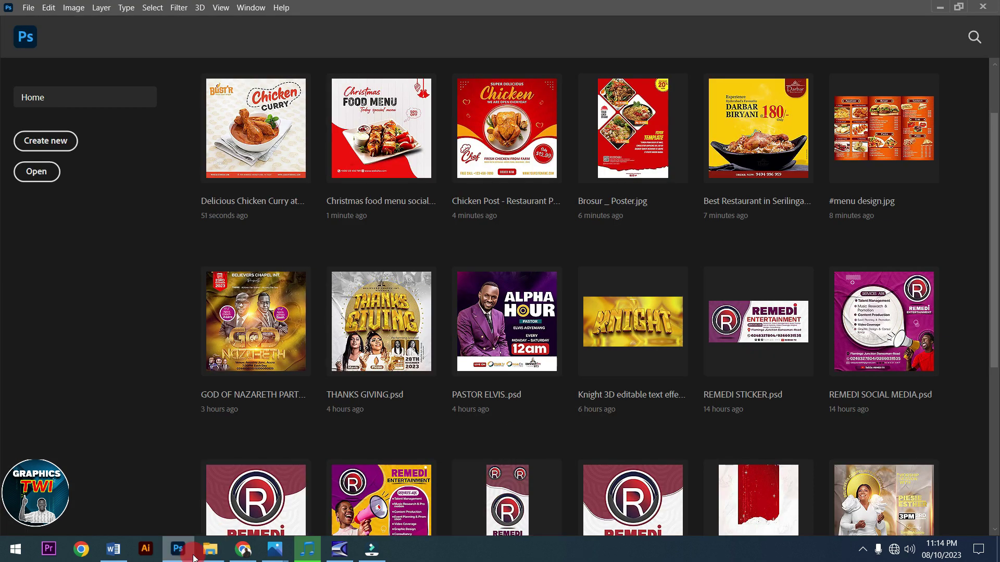
left_click(209, 550)
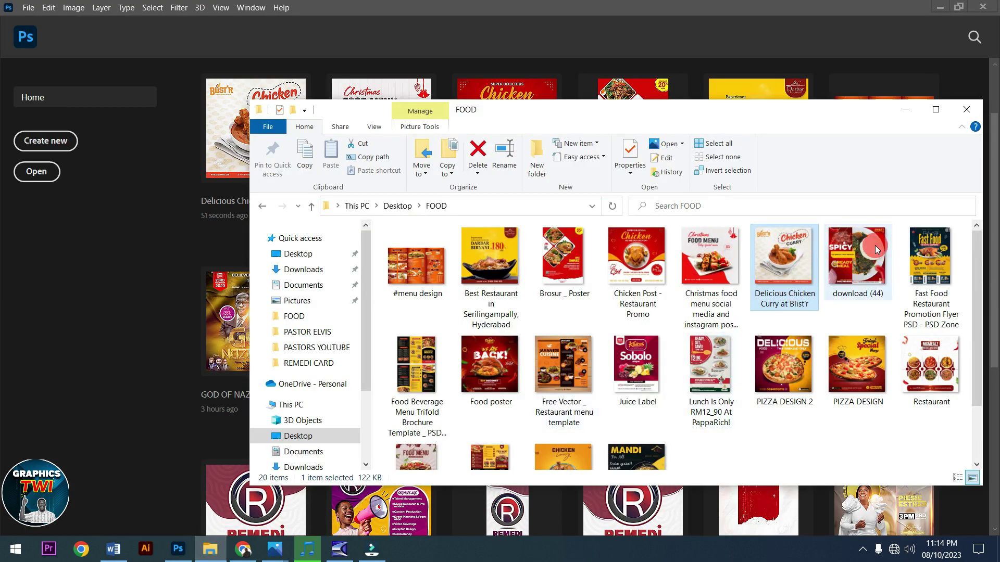
left_click_drag(870, 249, 102, 298)
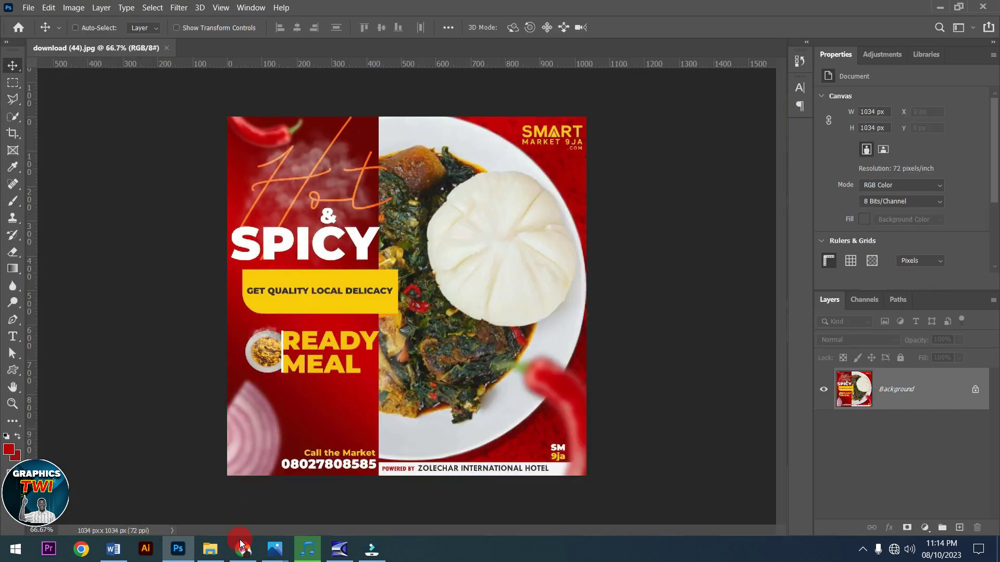
- Look through the food flyer samples in the image viewer from Traditional Mandi to Chicken Post - Restaurant Promo, then switch back to Photoshop
mouse_move(274, 552)
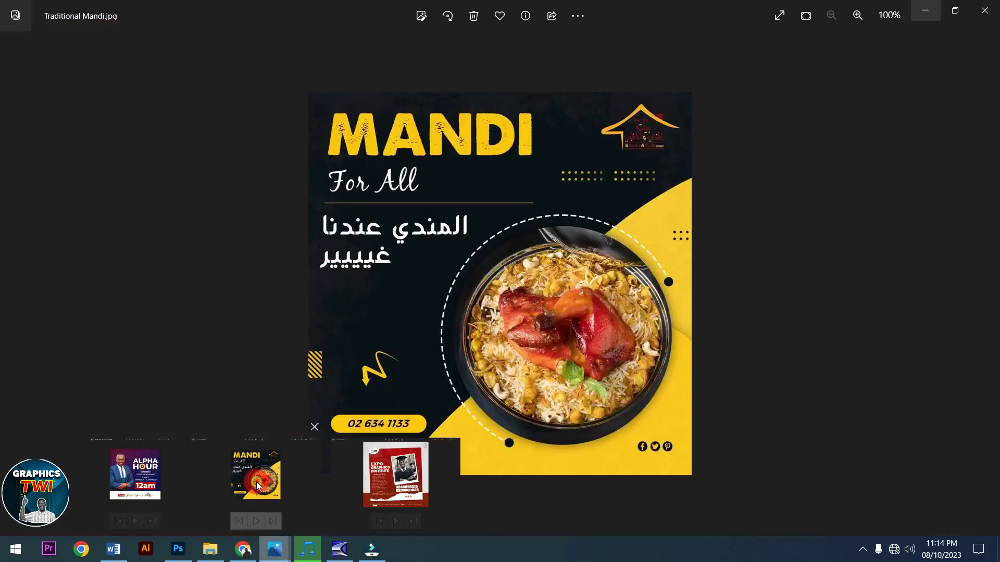
left_click(258, 486)
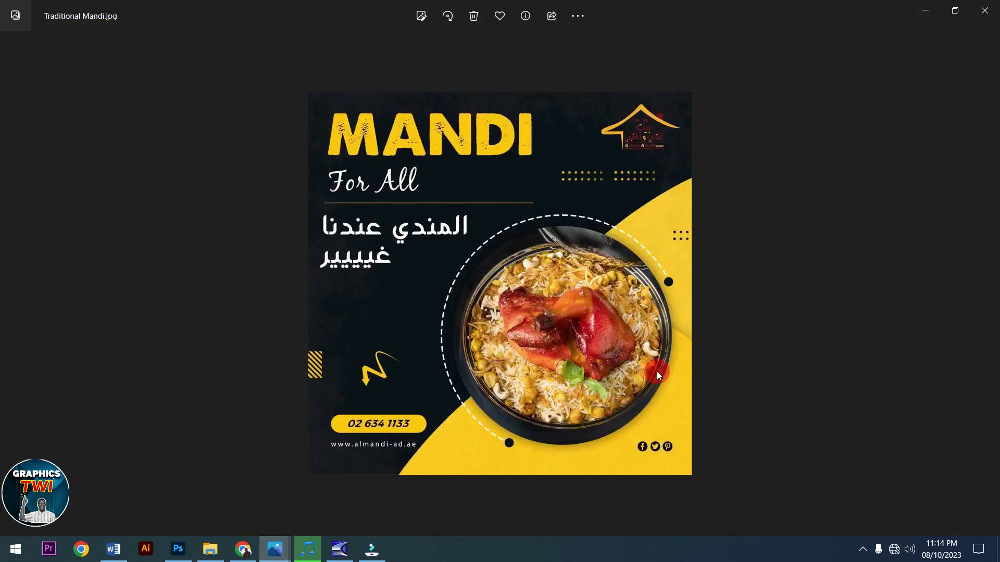
key("Right")
key("Right")
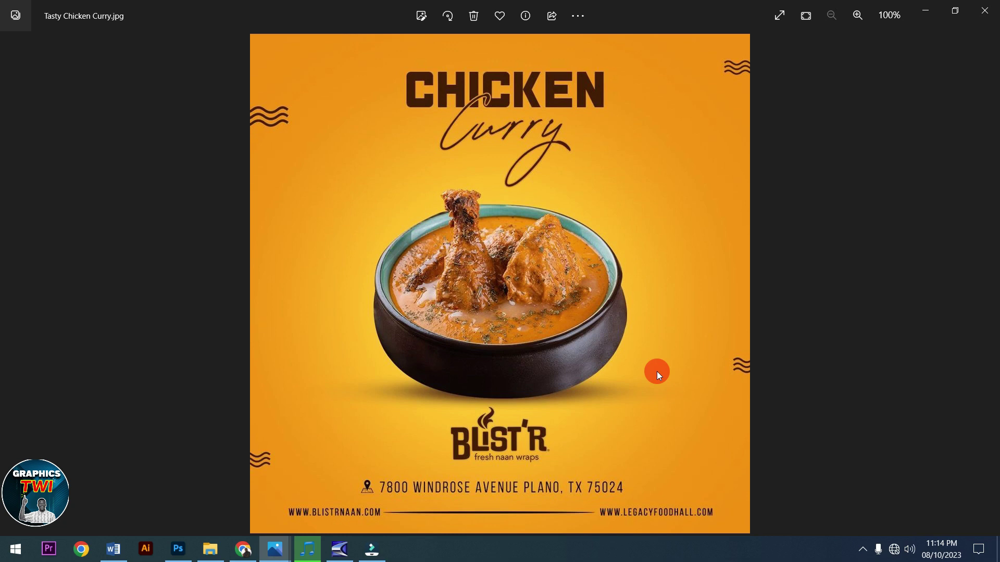
key("Left")
key("Right")
key("Right")
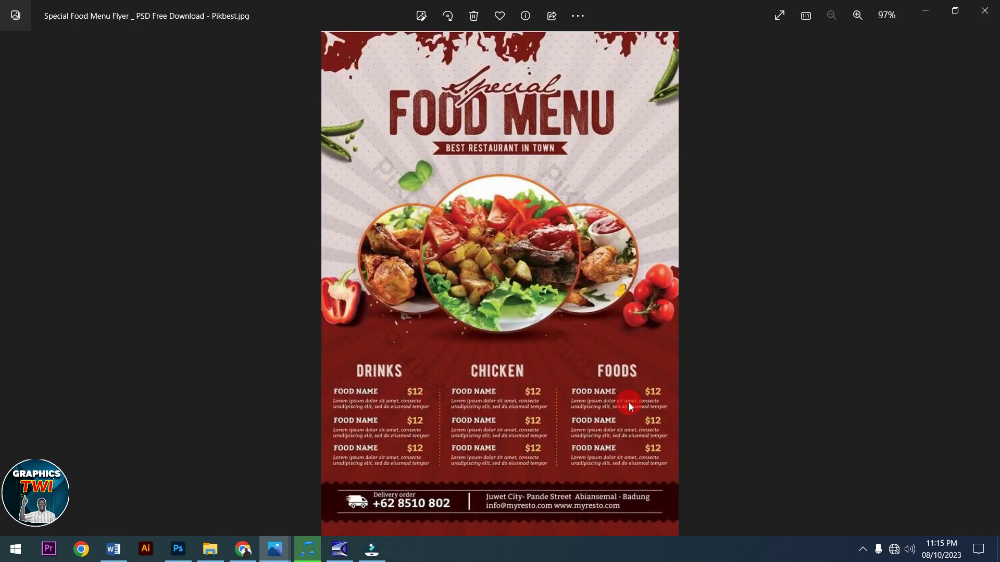
key("Right")
key("Right")
key("Right")
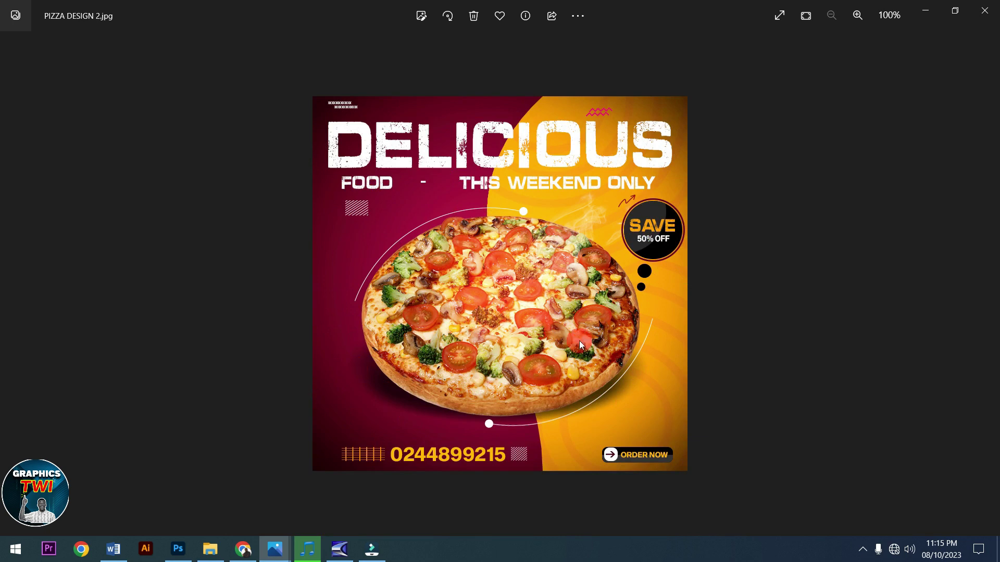
key("Right")
key("Right")
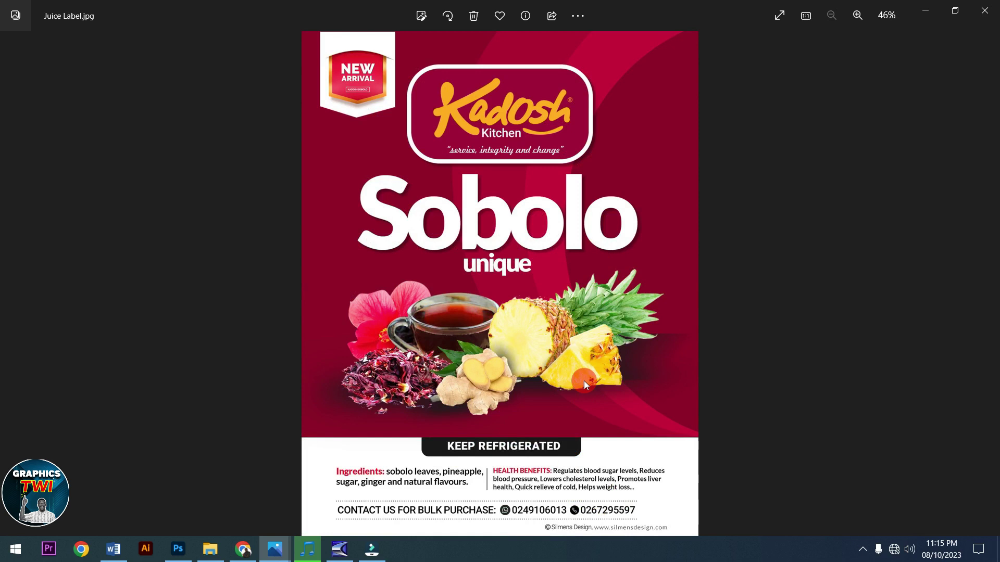
key("Right")
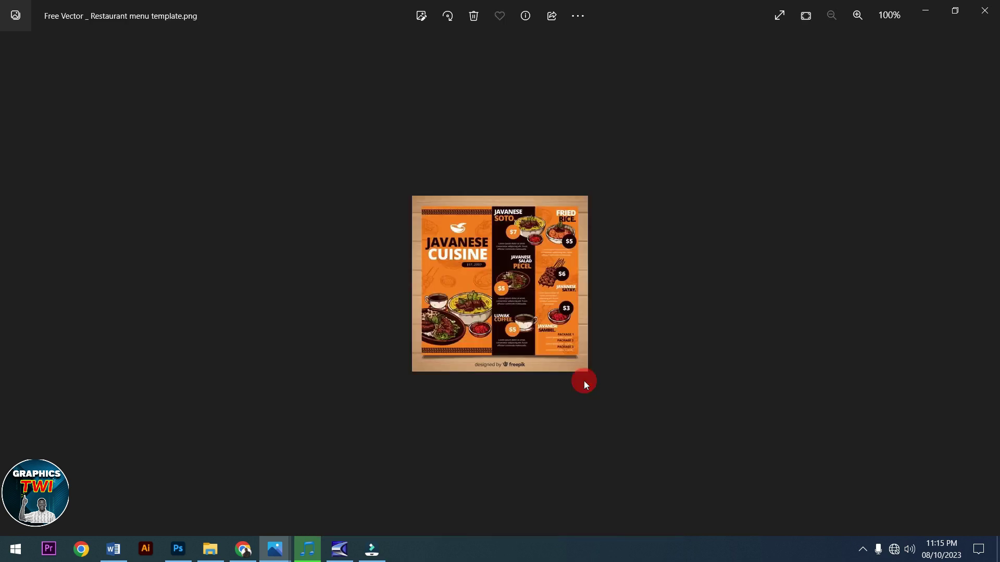
key("Right")
key("Right")
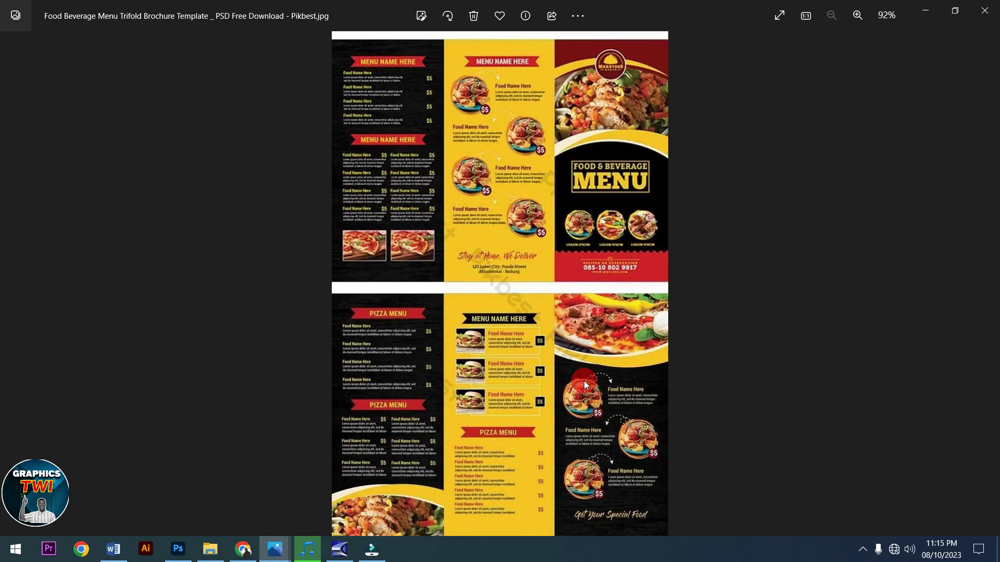
key("Right")
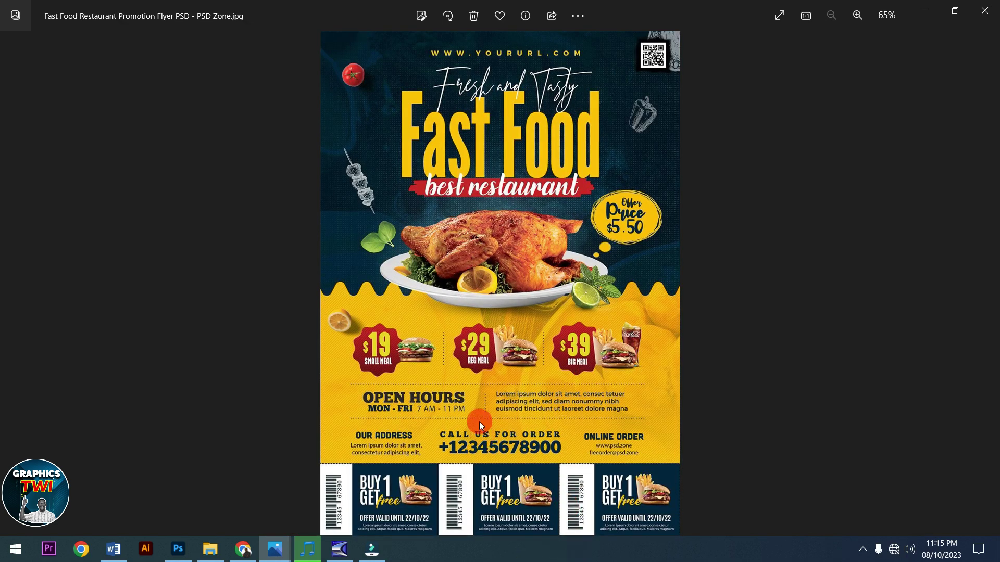
key("Right")
key("Right")
key("Right")
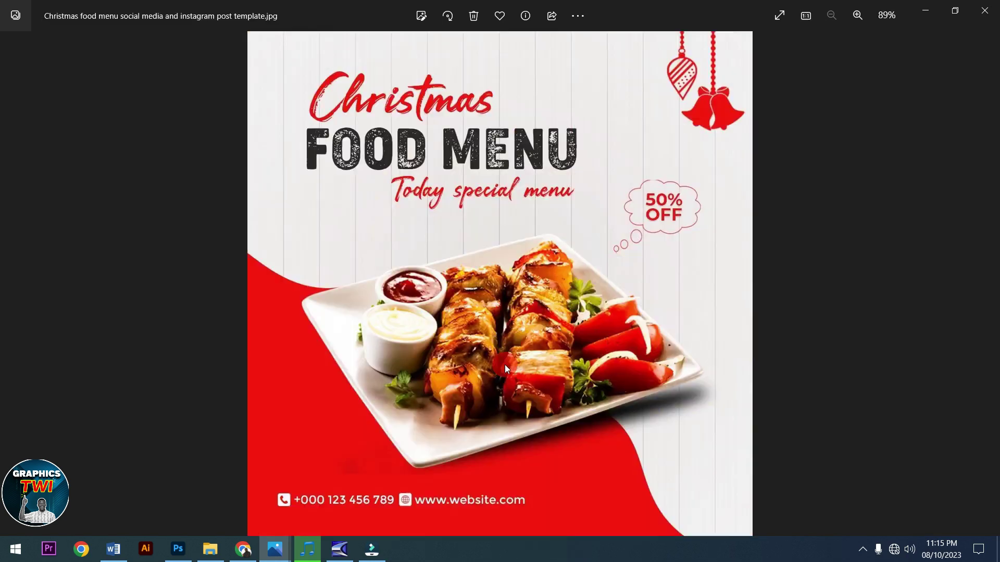
key("Right")
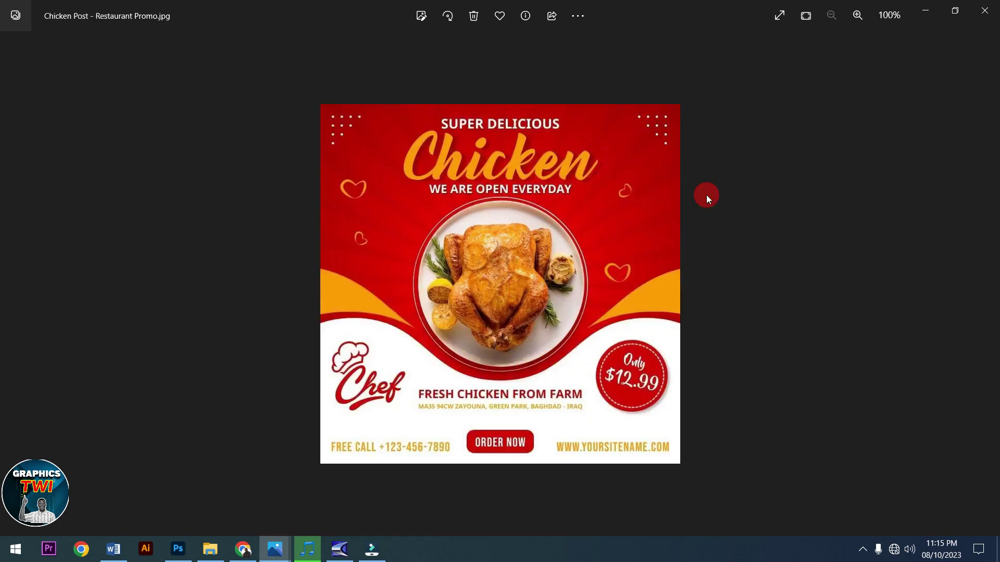
left_click(925, 10)
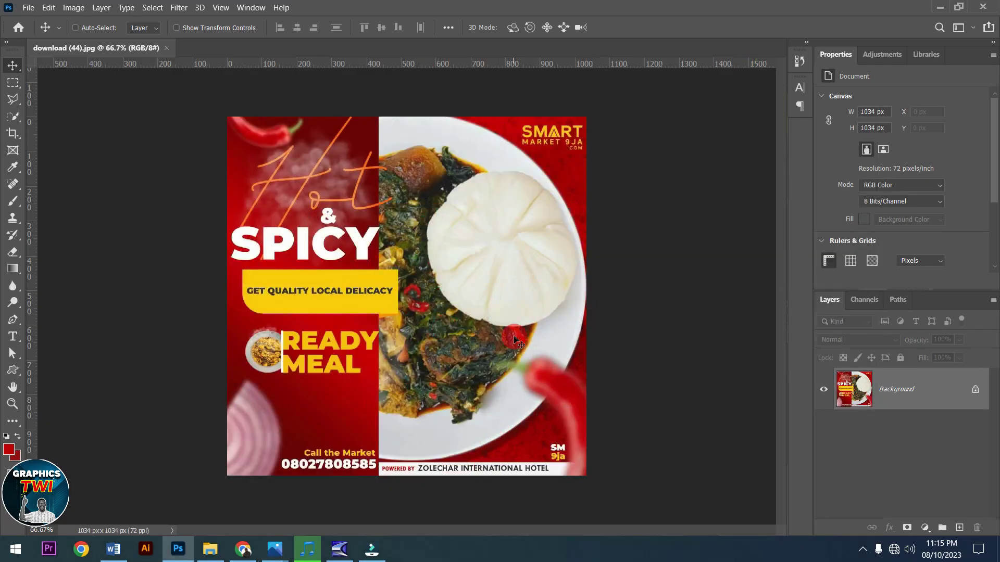
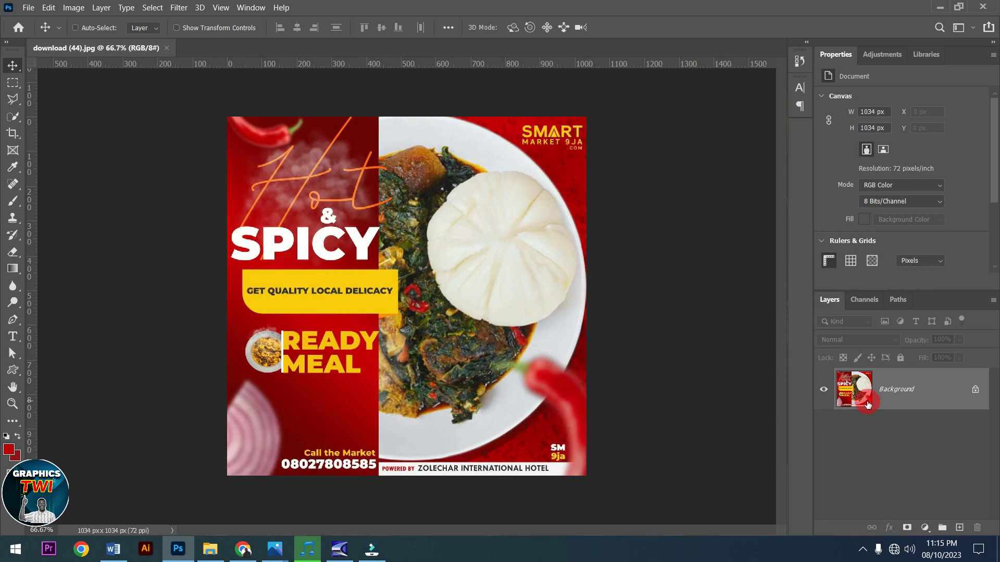
- Unlock the Background layer of the Hot & Spicy flyer and toggle its visibility off and back on
left_click(976, 391)
left_click(822, 389)
left_click(821, 389)
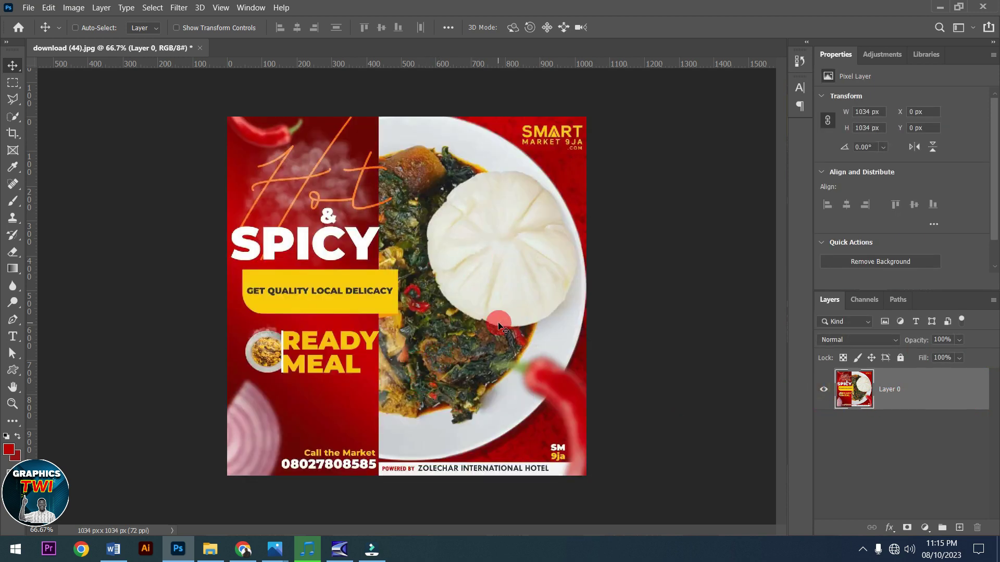
- Close the Hot & Spicy flyer without saving, and open the Fast Food Restaurant Promotion Flyer image from the FOOD folder in Photoshop
left_click(201, 49)
left_click(524, 219)
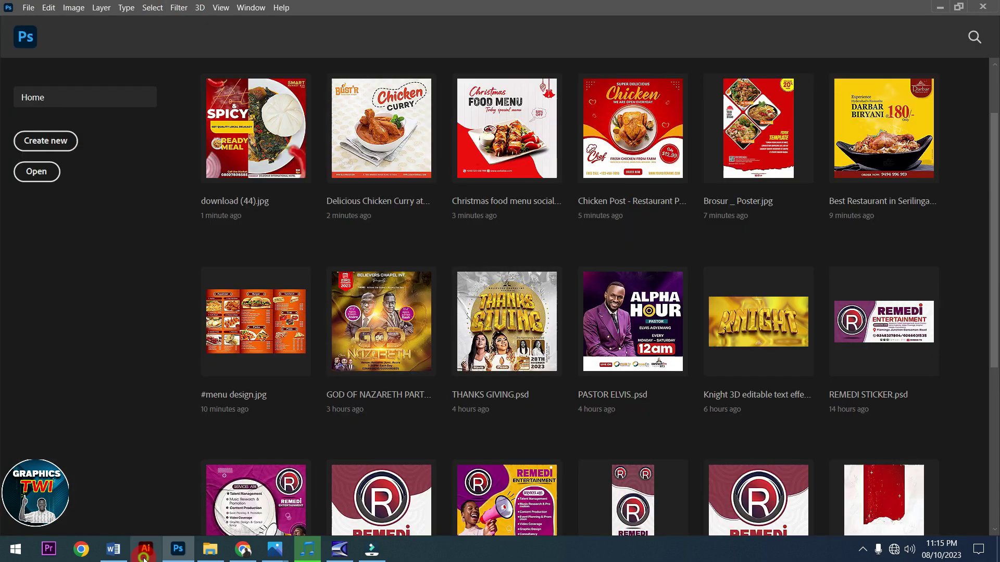
left_click(202, 558)
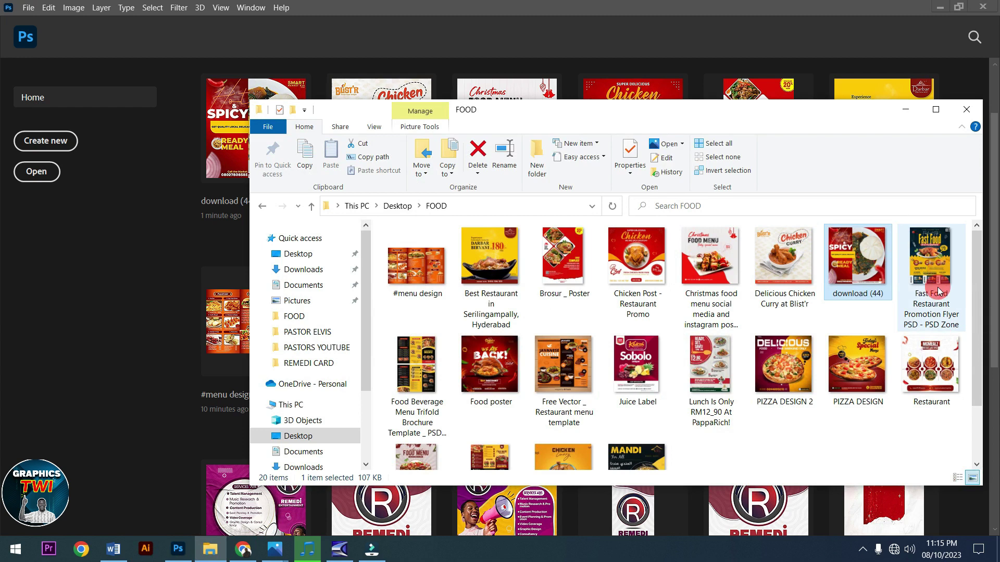
left_click(939, 265)
left_click_drag(757, 319, 199, 336)
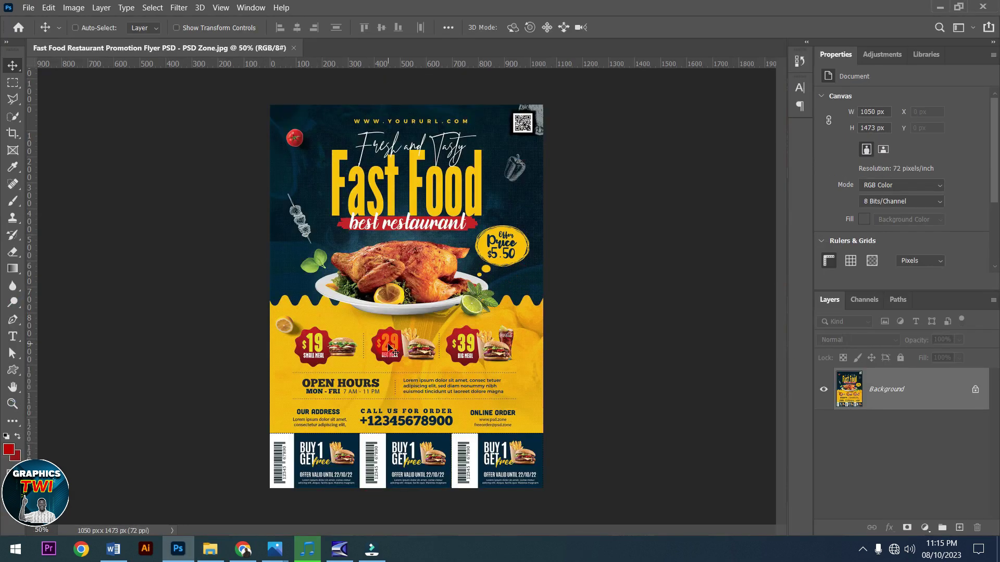
left_click(455, 418)
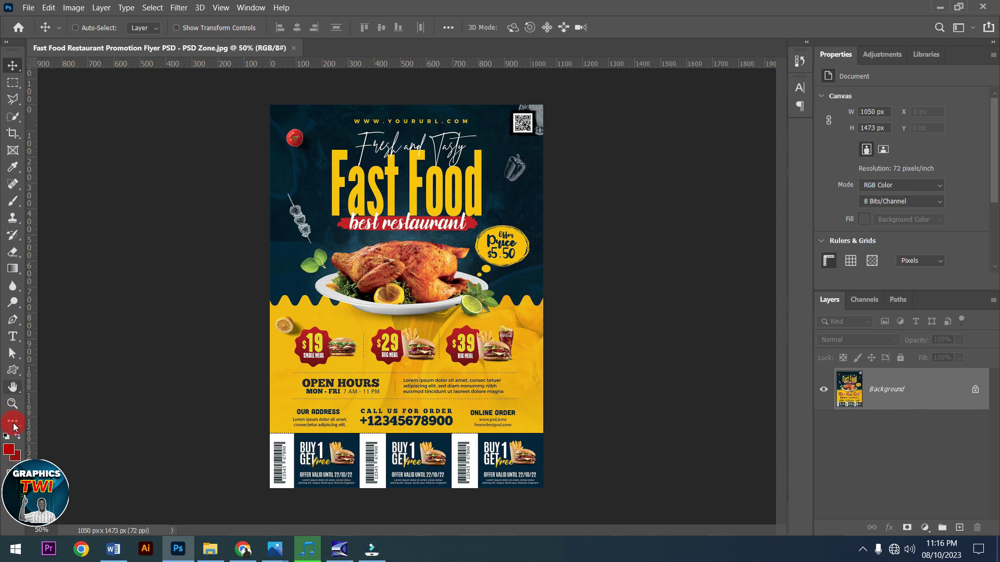
- Sample white from the flyer as foreground color, and draw a white rectangle about 101 by 212 px over the first coupon's barcode strip
left_click(9, 447)
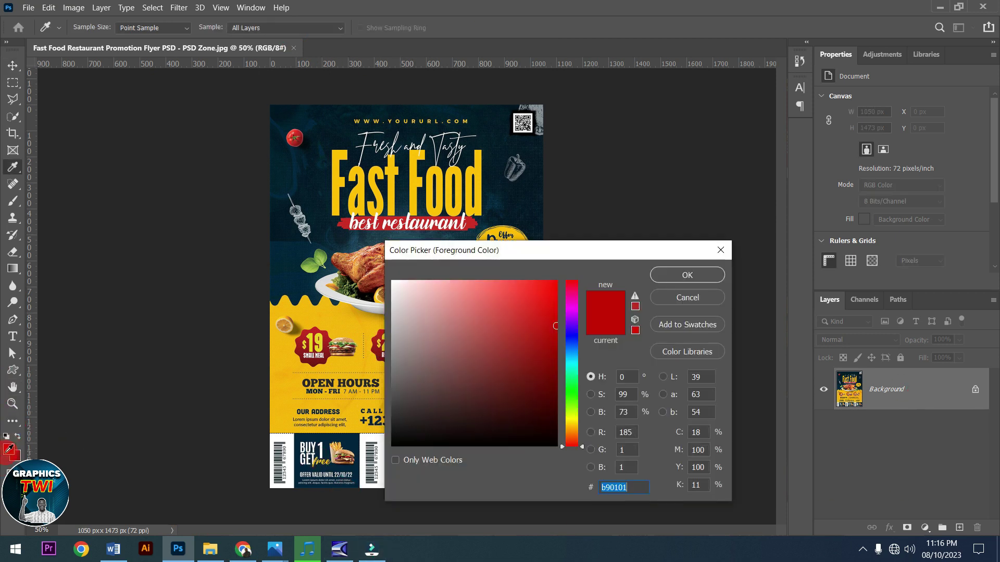
left_click(288, 465)
left_click(688, 275)
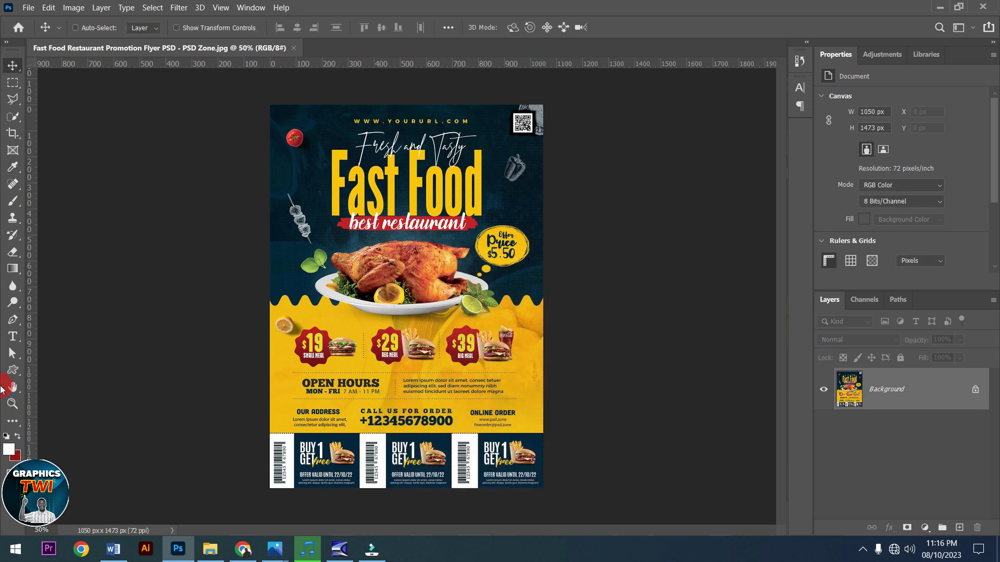
right_click(5, 382)
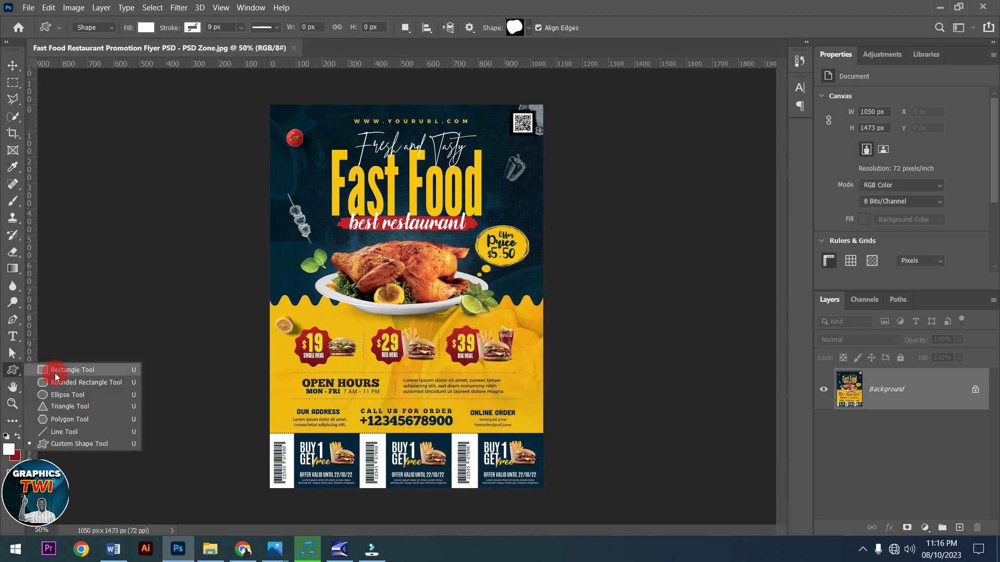
left_click(49, 367)
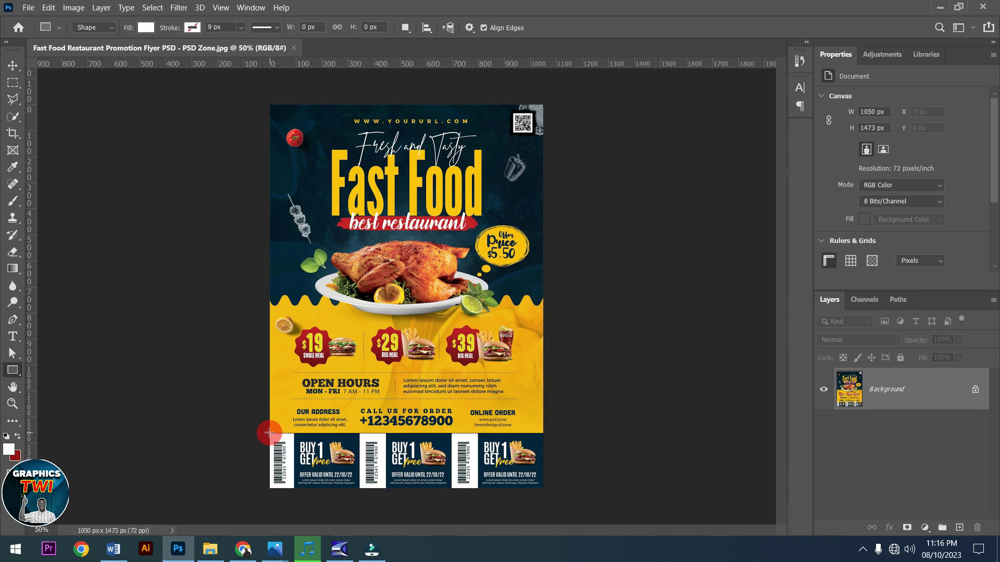
left_click_drag(267, 433, 312, 502)
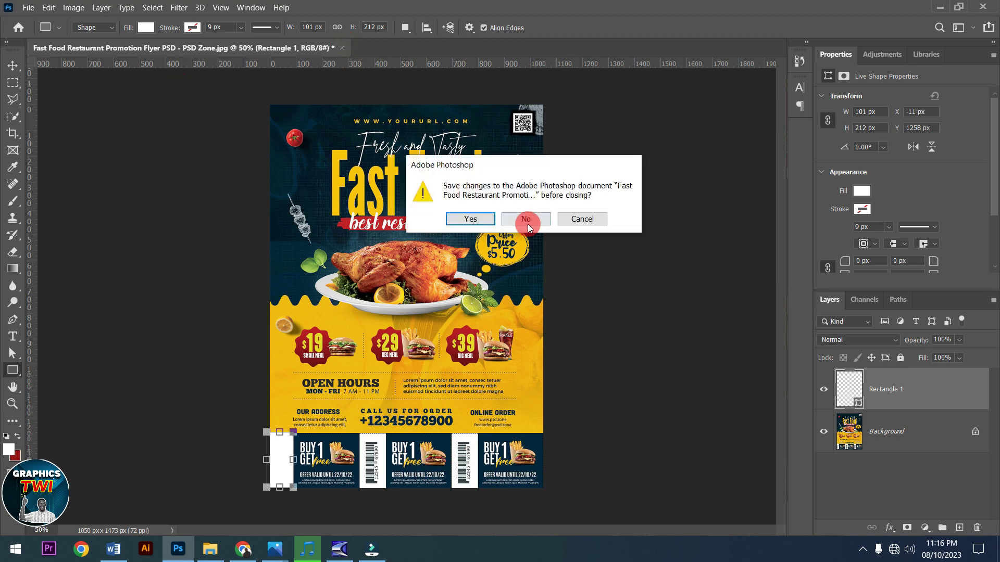
- Close the fast food flyer without saving, and open the Restaurant image from the FOOD folder in Photoshop
left_click(523, 218)
left_click(201, 549)
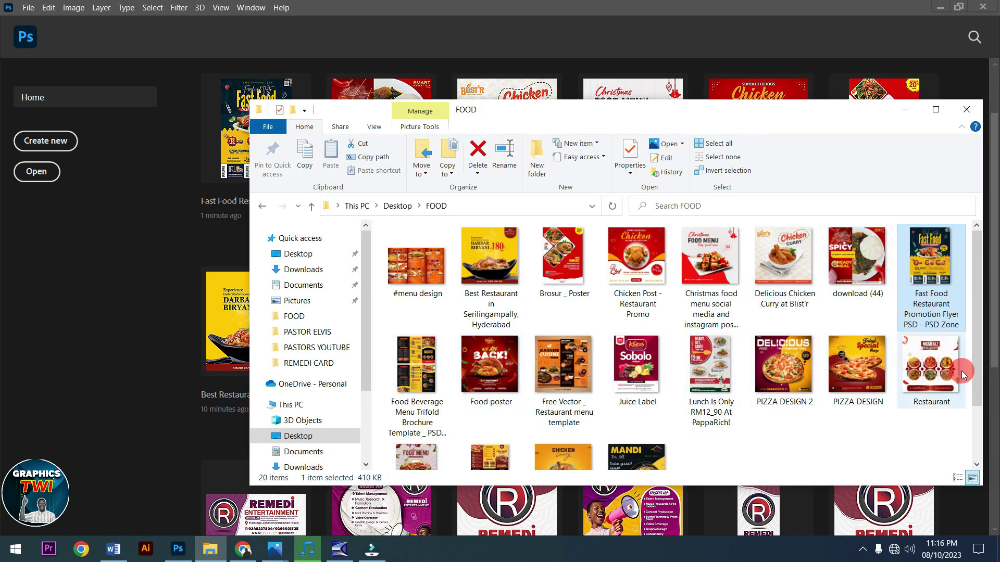
left_click_drag(932, 373, 187, 423)
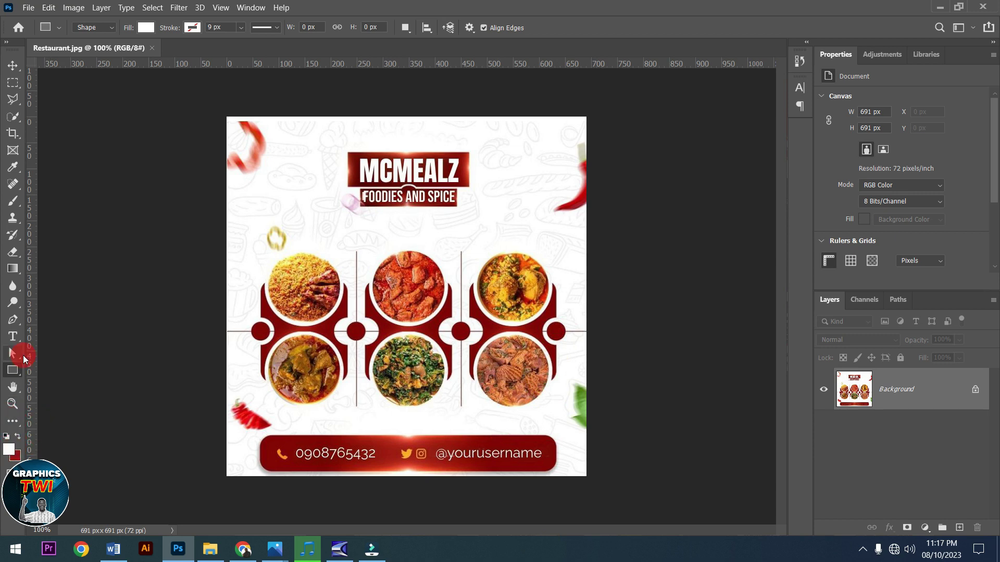
- Add a white (#ffffff) Solid Color fill layer above the restaurant flyer's background
left_click(925, 528)
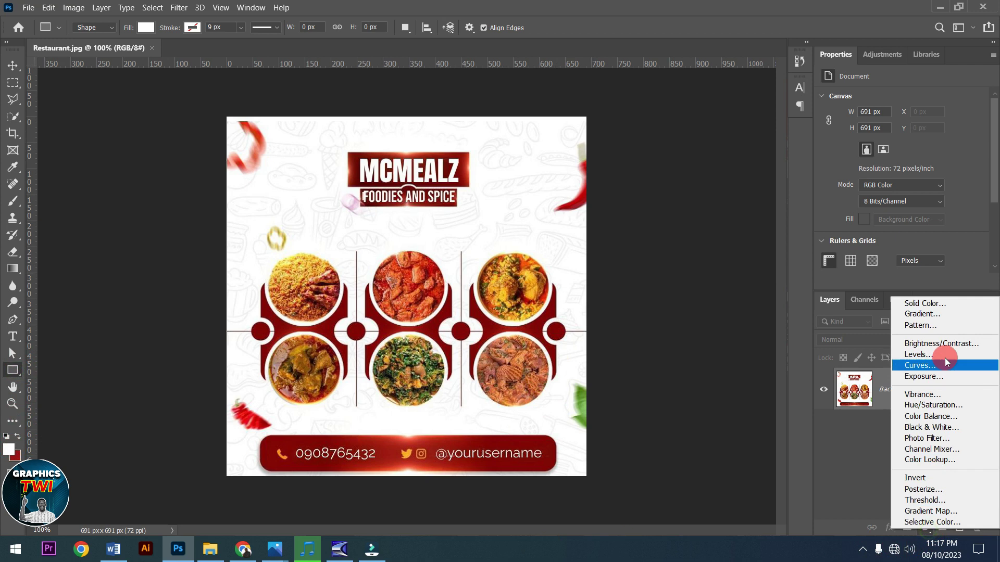
left_click(947, 303)
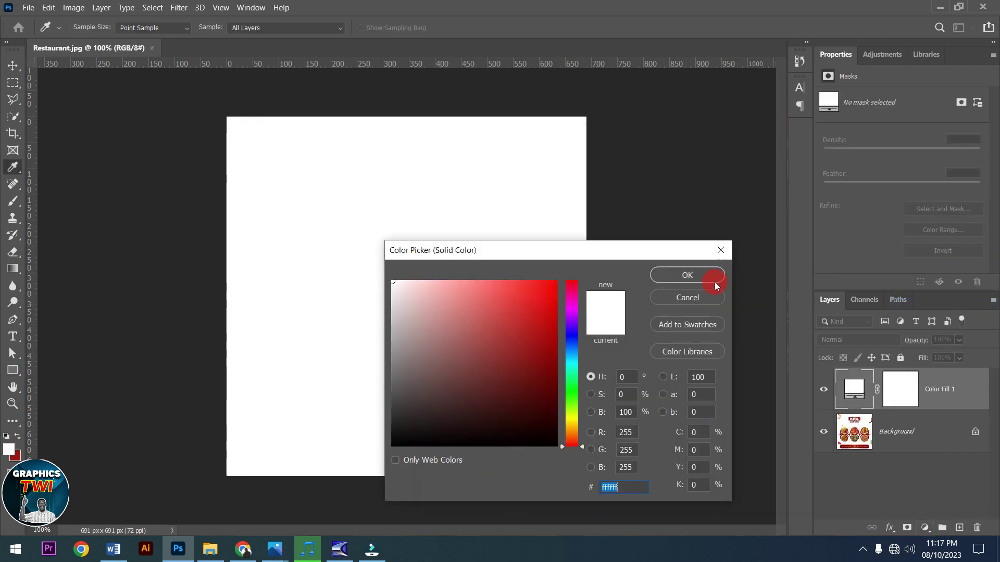
left_click(712, 283)
- Make dark red #941313 the foreground color and draw a rectangle about 144 by 281 px on the left half of the white canvas
left_click(17, 436)
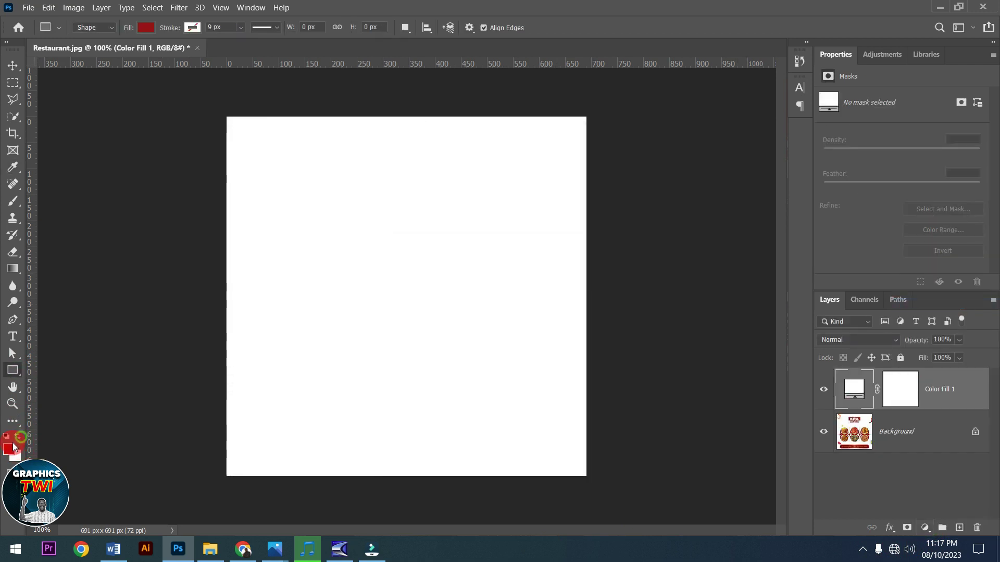
left_click(9, 450)
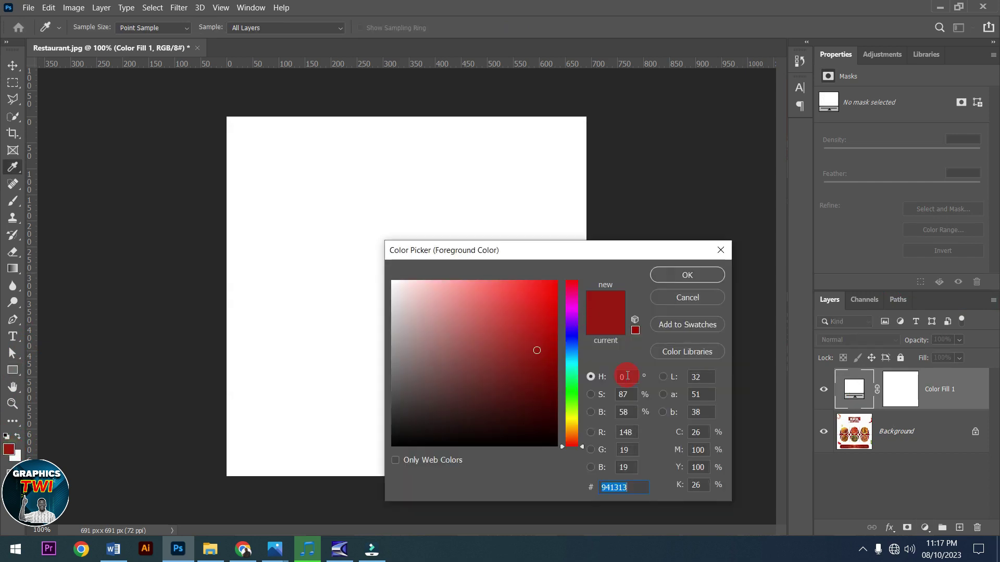
left_click(663, 283)
left_click(13, 371)
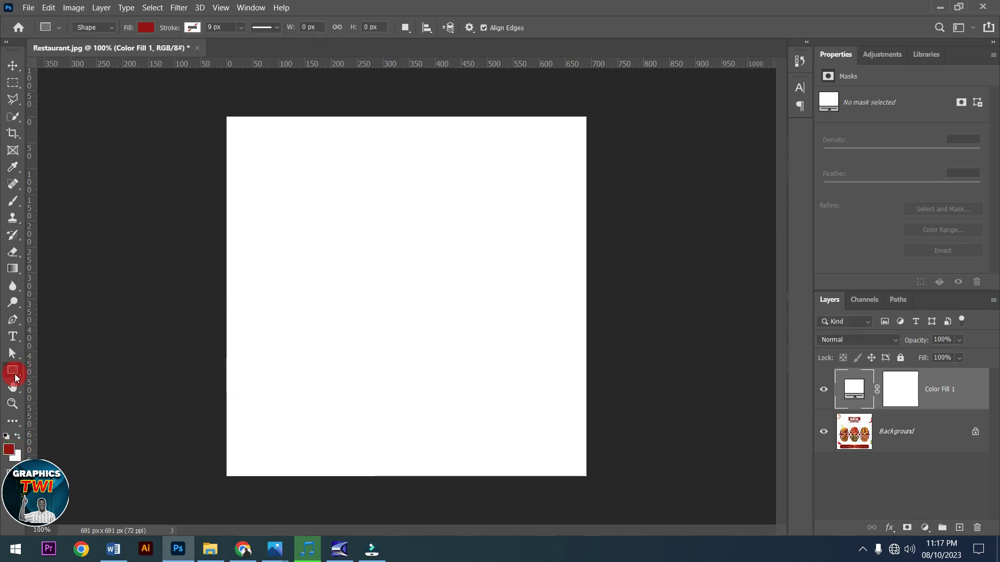
left_click_drag(15, 374, 49, 370)
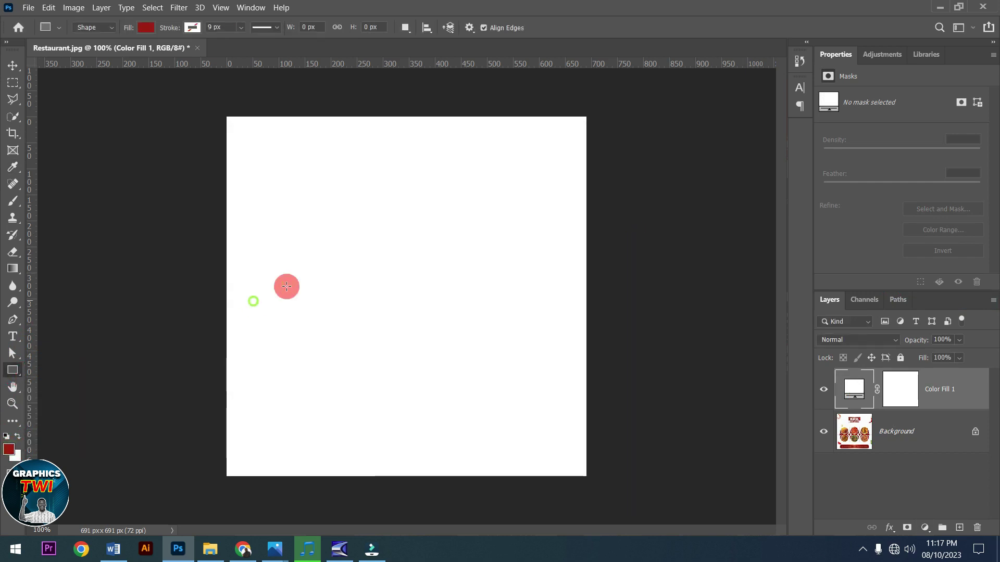
left_click_drag(277, 227, 351, 373)
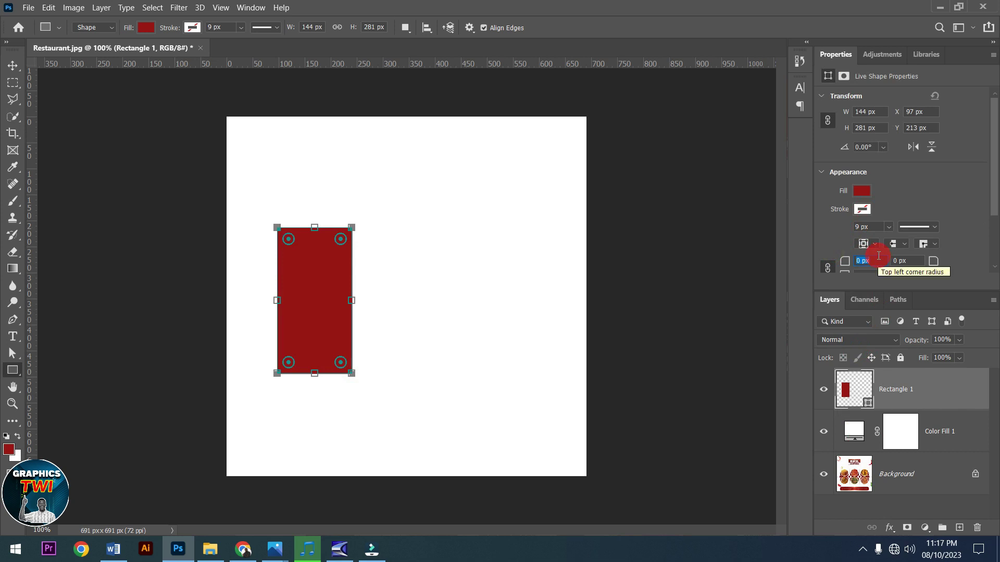
- Round the corners of the dark red rectangle with a radius of 100 px
type("100")
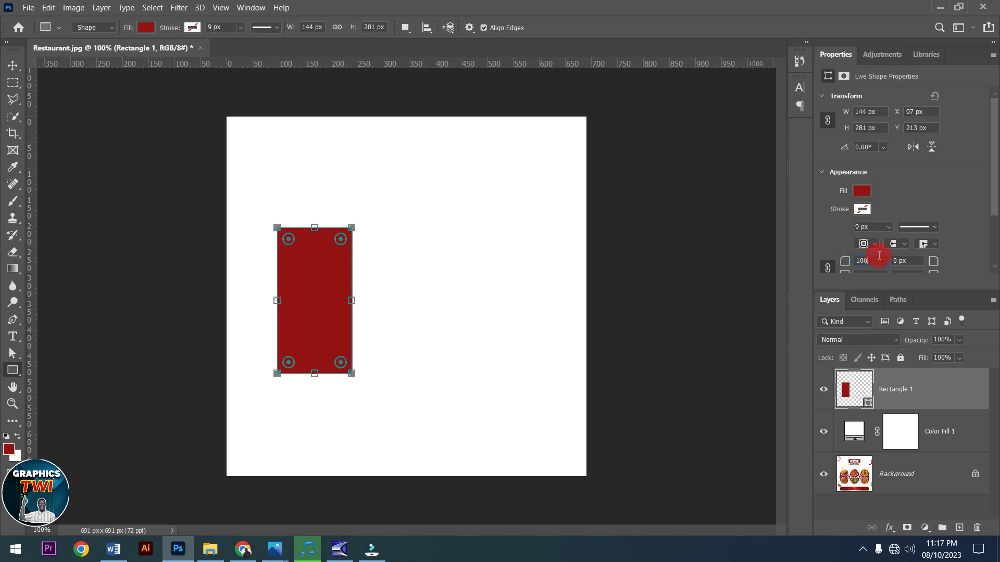
key("Return")
left_click(98, 89)
- Duplicate the rounded dark red shape twice toward the right to form an evenly spaced row of three
left_click(13, 71)
left_click_drag(326, 283, 513, 305)
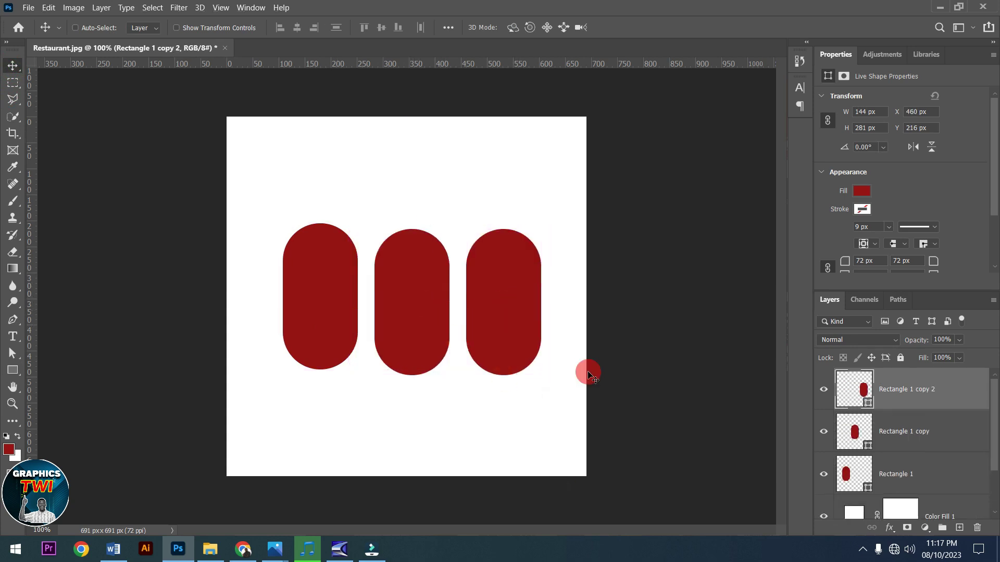
scroll(917, 464, "down", 2)
scroll(853, 479, "up", 2)
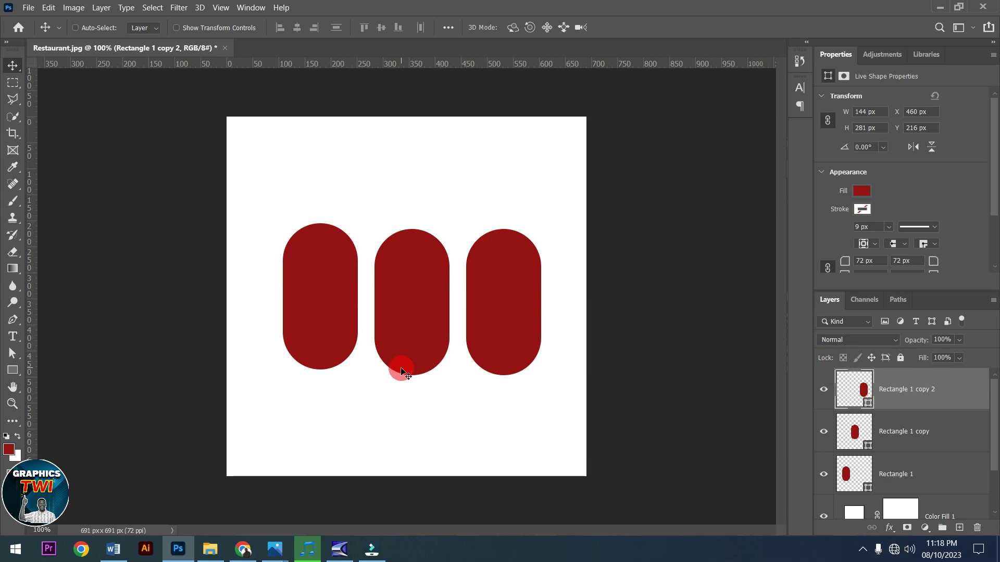
- Close Restaurant.jpg without saving and switch to File Explorer to look through the sample flyers in the FOOD folder
left_click(228, 48)
left_click(517, 218)
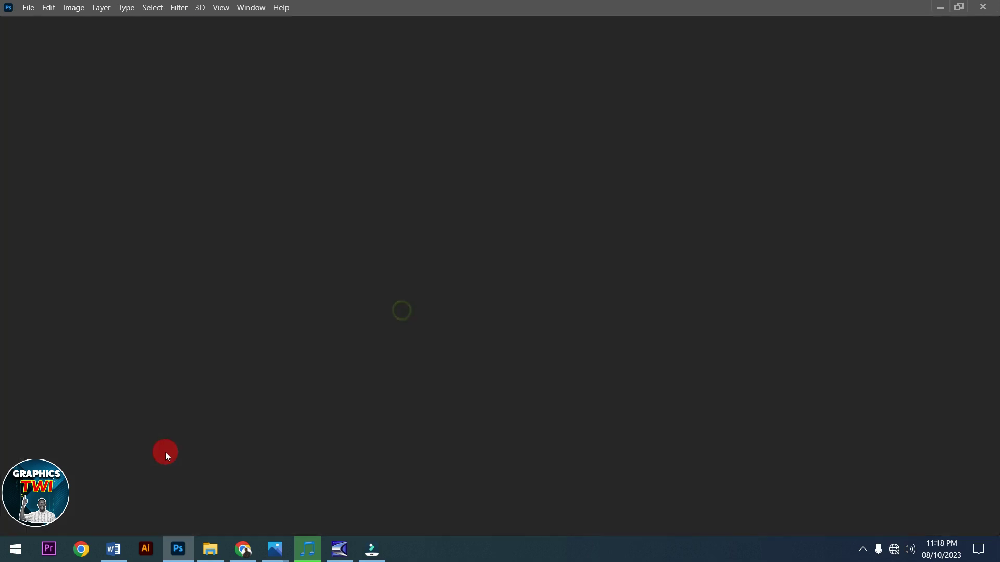
left_click(210, 548)
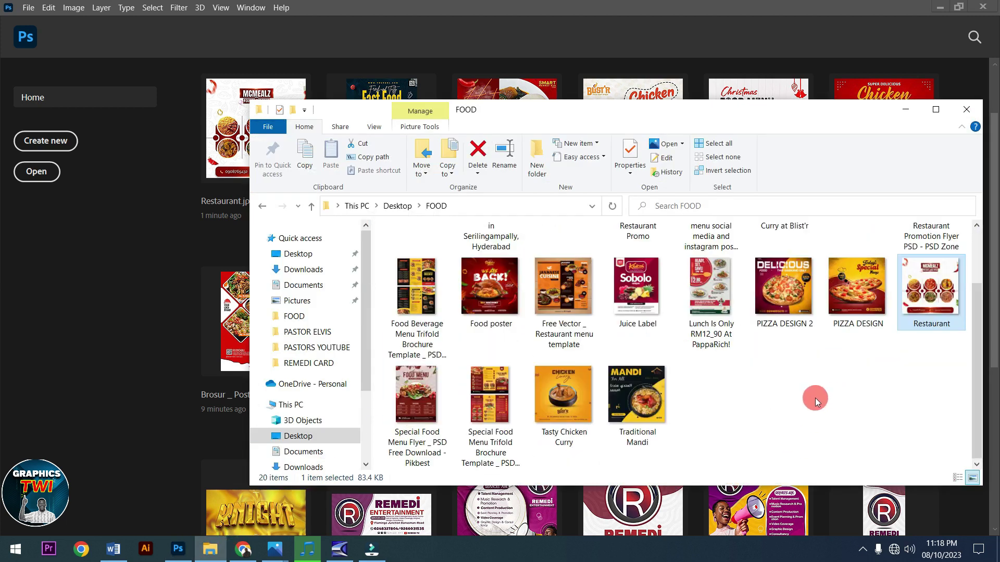
left_click(635, 285)
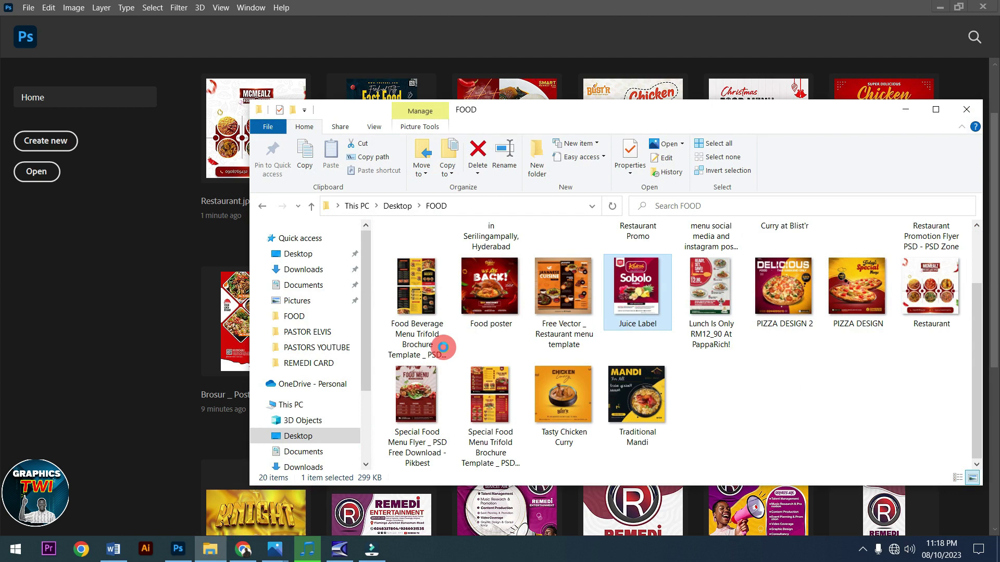
left_click_drag(301, 411, 762, 339)
left_click(565, 395)
left_click_drag(583, 397, 582, 359)
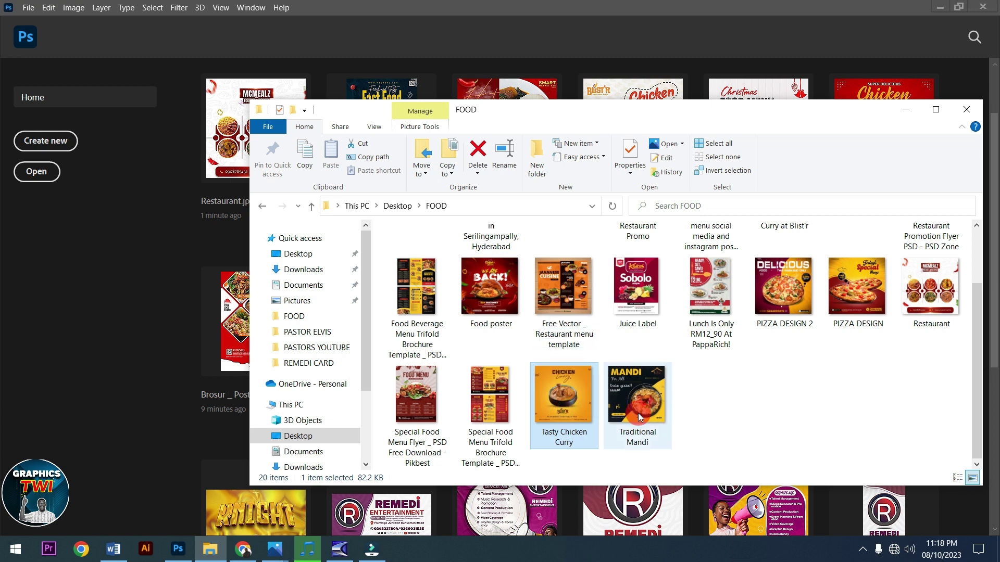
scroll(639, 416, "up", 2)
left_click(771, 396)
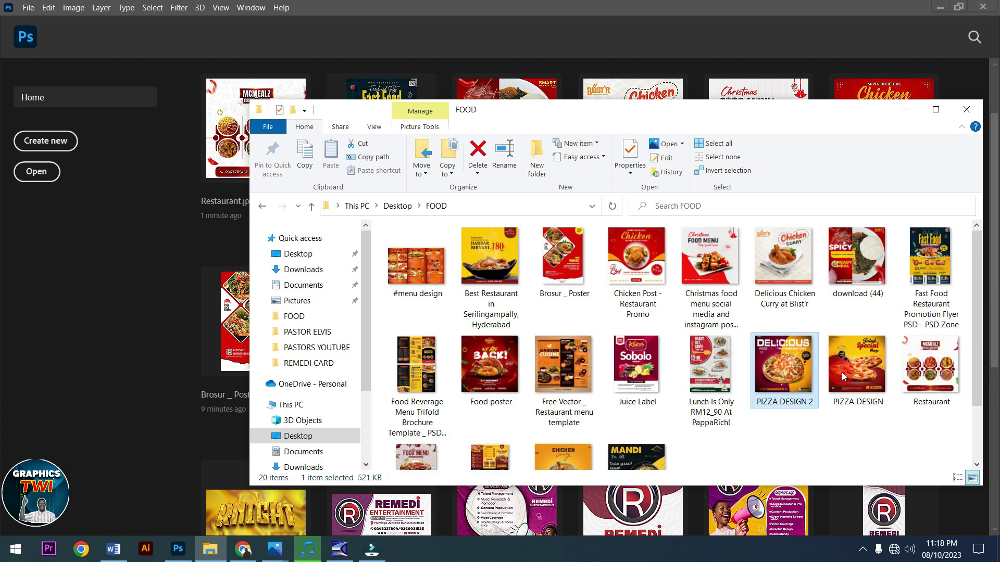
- Find the FOOD 2023 DESIGN folder inside FOLDER DESKTOP and open its PIZZA DESIGN 2 PSD file in Photoshop
left_click(316, 347)
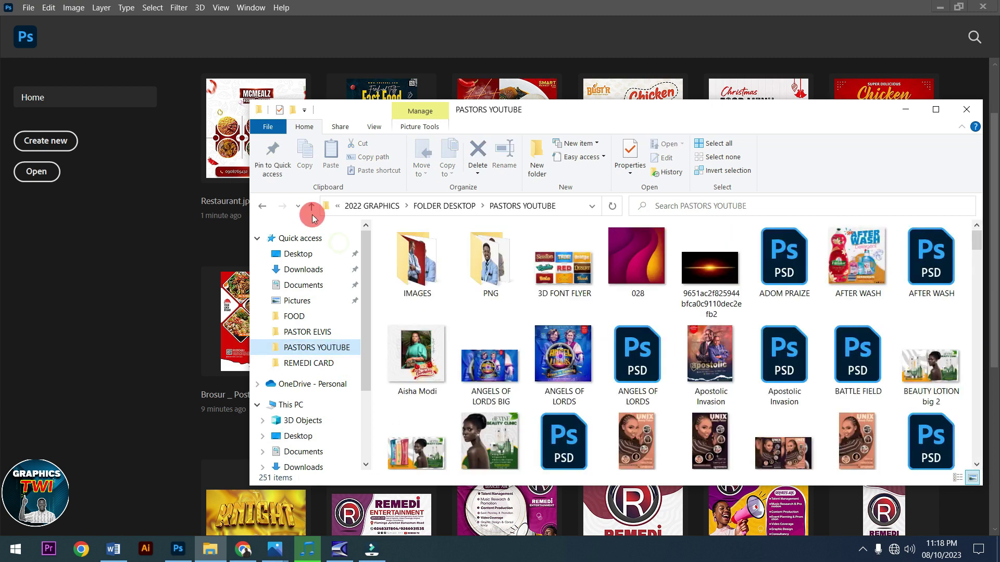
left_click(312, 207)
left_click(508, 324)
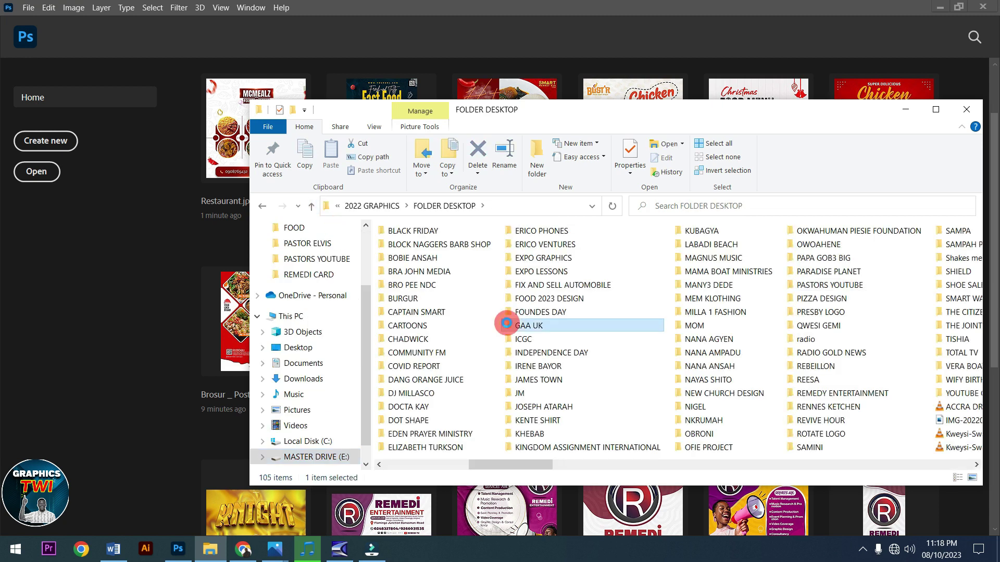
type("fo")
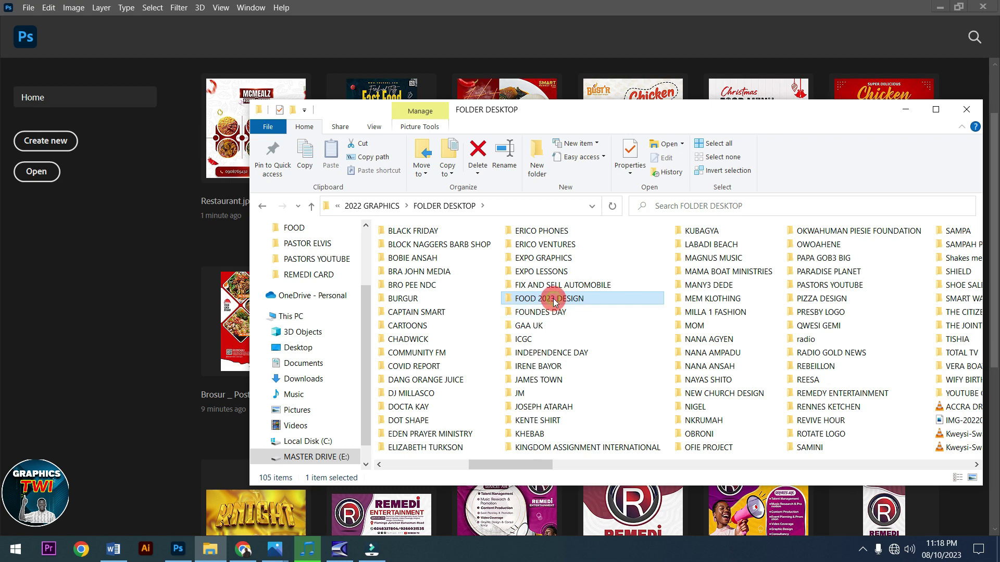
double_click(554, 300)
left_click(492, 258)
left_click(163, 445)
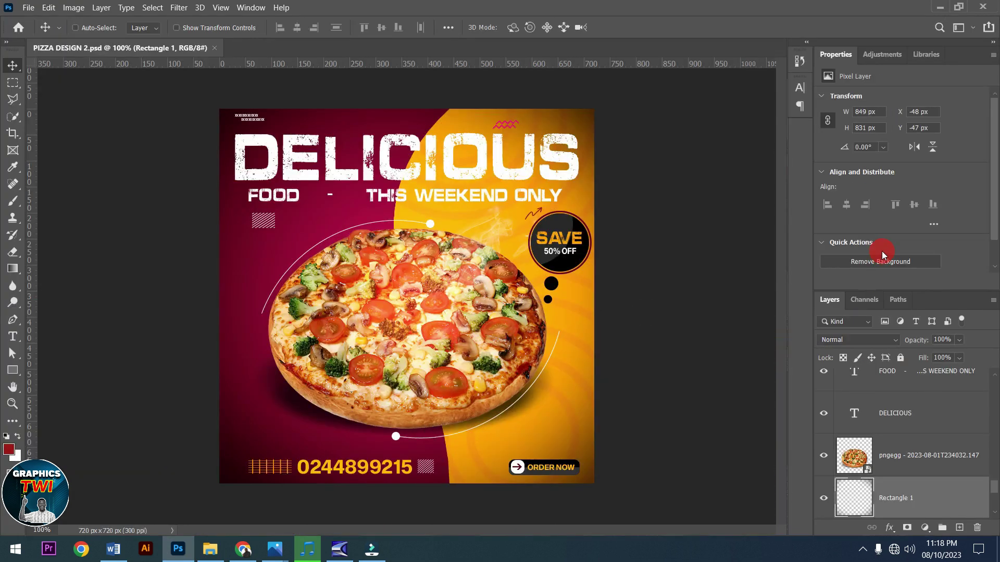
- Close the Properties panel group to give the layer list the full panel height
left_click(992, 62)
left_click(968, 80)
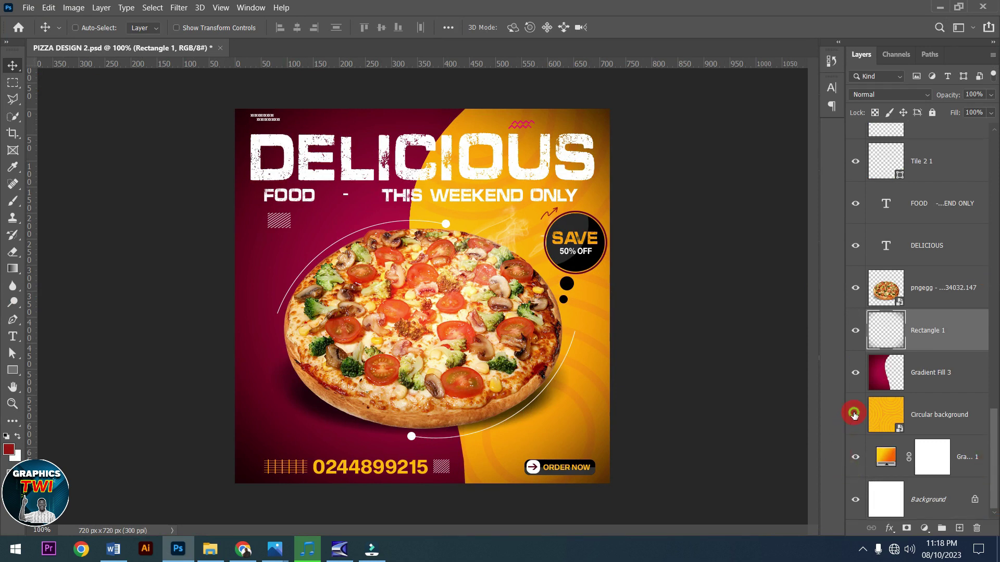
- Hide the Gradient Fill 3, Rectangle 1, pizza image and both headline text layers to examine the circular background
left_click(855, 373)
left_click(855, 373)
left_click(854, 373)
left_click(855, 330)
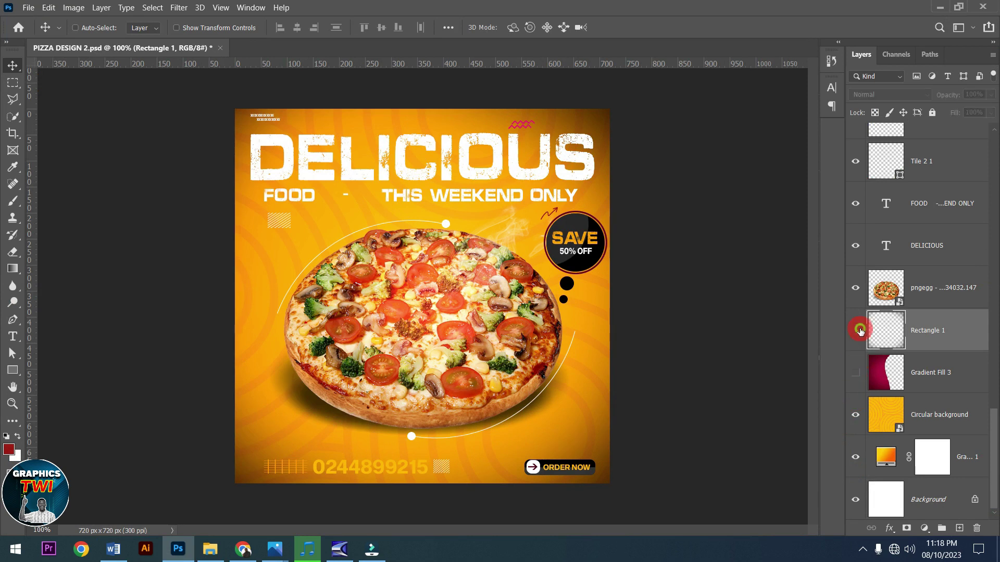
left_click(855, 288)
left_click(856, 251)
left_click(855, 205)
- Show the two headline text layers, pizza image, Rectangle 1 and Gradient Fill 3 again
left_click(855, 206)
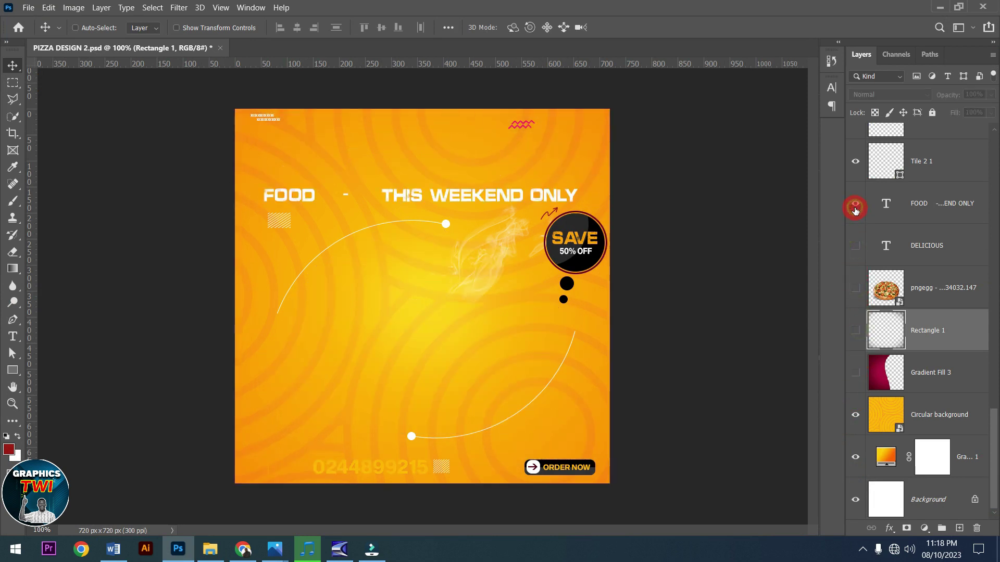
left_click(855, 245)
left_click(855, 288)
left_click(855, 330)
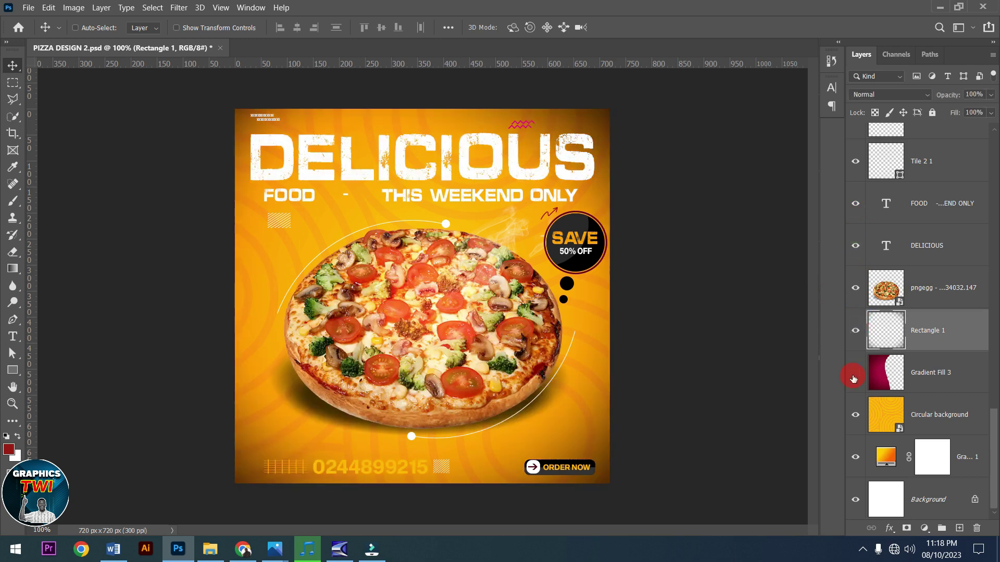
left_click(855, 372)
- Toggle the masked highlight on the black discount badge, and hide the SAVE, 50% OFF, Ellipse 4 and Ellipse 4 copy layers
scroll(942, 330, "up", 5)
scroll(872, 205, "up", 5)
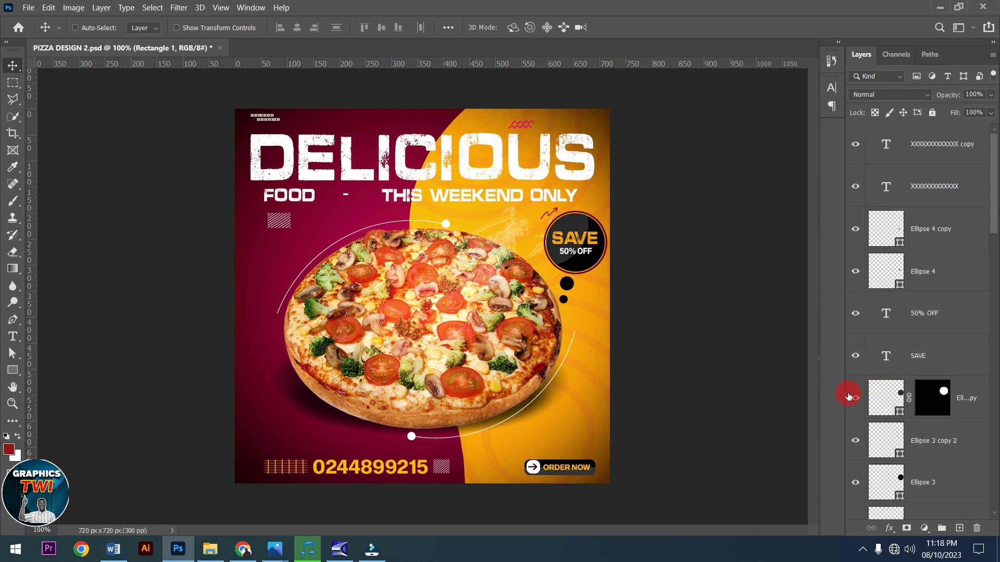
left_click(852, 400)
left_click(854, 401)
left_click(854, 400)
left_click(855, 399)
left_click(852, 339)
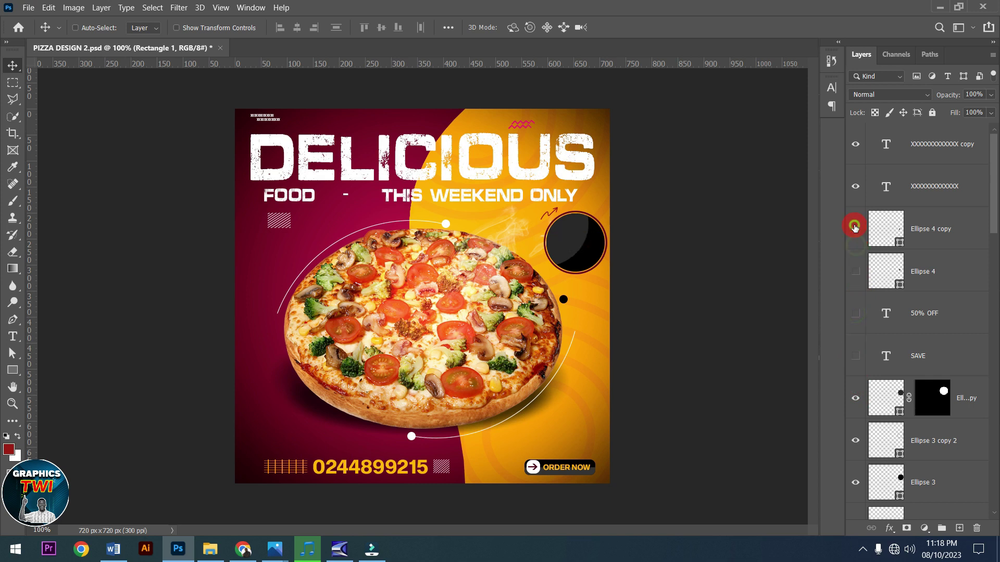
- Hide the ORDER NOW button's layers, from Rounded Rectangle 1 up to Layer 1
scroll(971, 222, "down", 10)
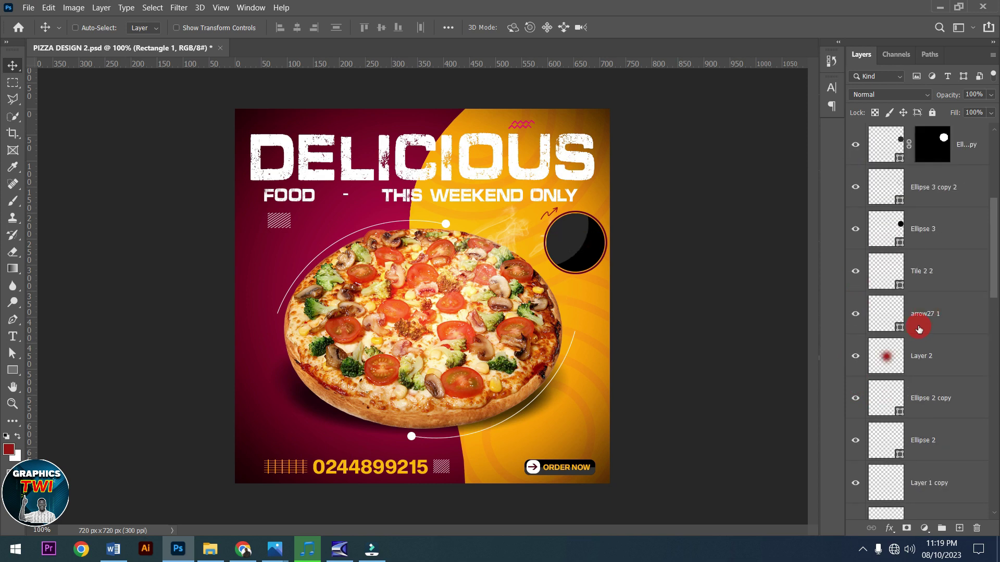
left_click(855, 484)
left_click(855, 442)
left_click(855, 397)
left_click(855, 314)
left_click(855, 271)
left_click(856, 229)
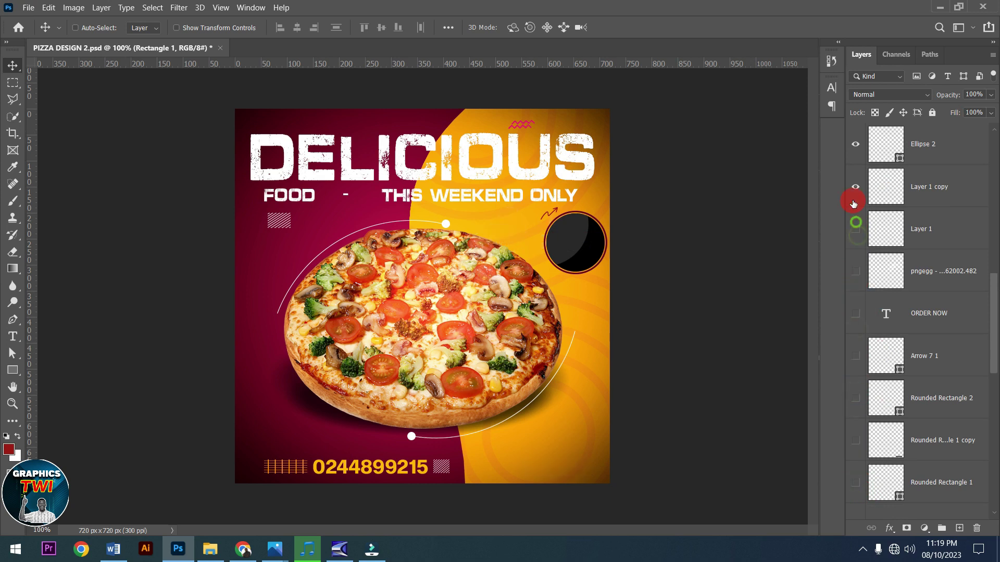
- Show the ORDER NOW button's layers again, from Layer 1 down to Rounded Rectangle 1 copy
left_click(855, 271)
left_click(855, 313)
left_click(853, 401)
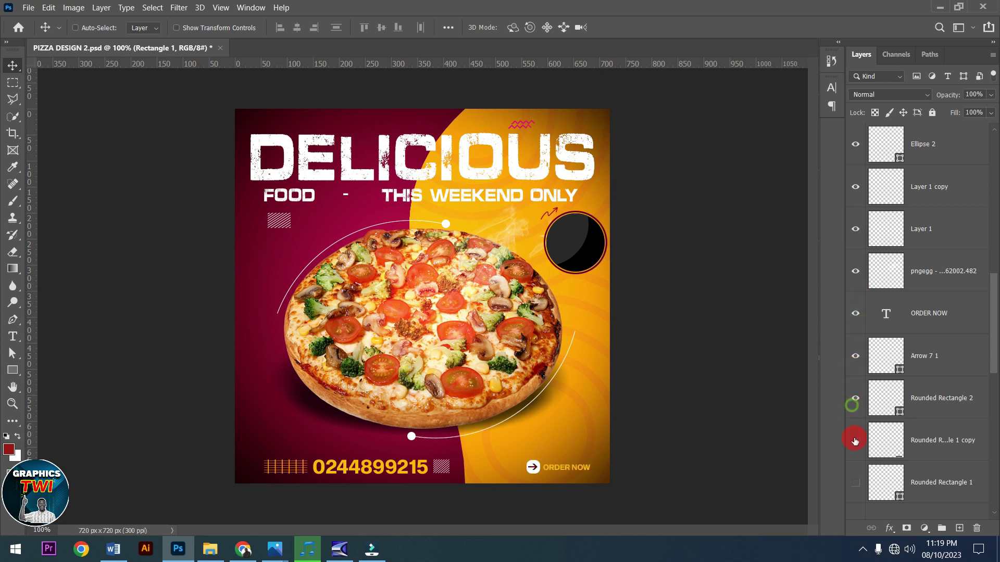
left_click(854, 441)
- Toggle the visibility of the pizza image and the orange gradient fill above the background to examine how each contributes
scroll(992, 448, "down", 10)
left_click(884, 482)
left_click(854, 455)
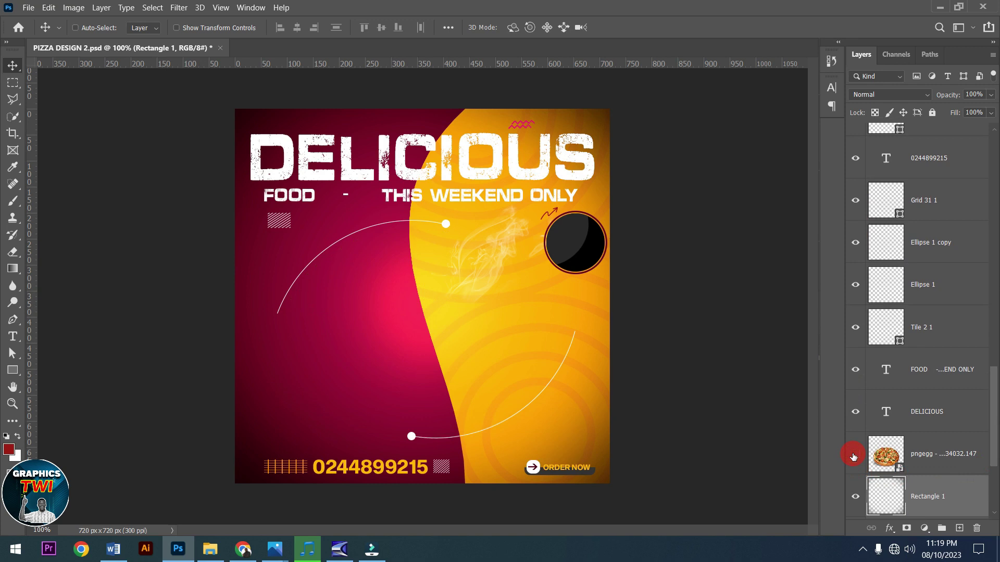
left_click(854, 456)
left_click(853, 456)
left_click(853, 456)
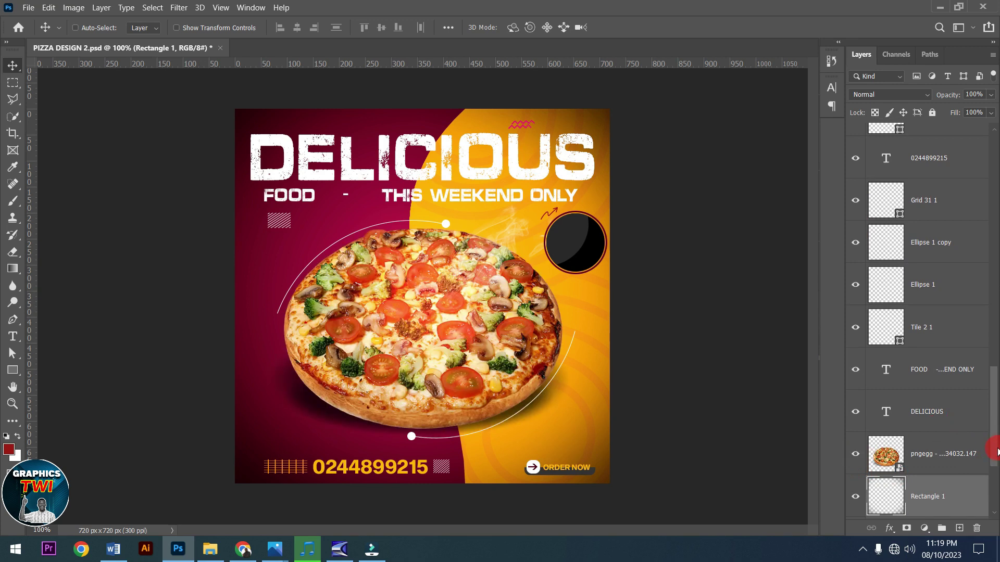
left_click_drag(997, 452, 997, 500)
left_click(854, 458)
left_click(854, 458)
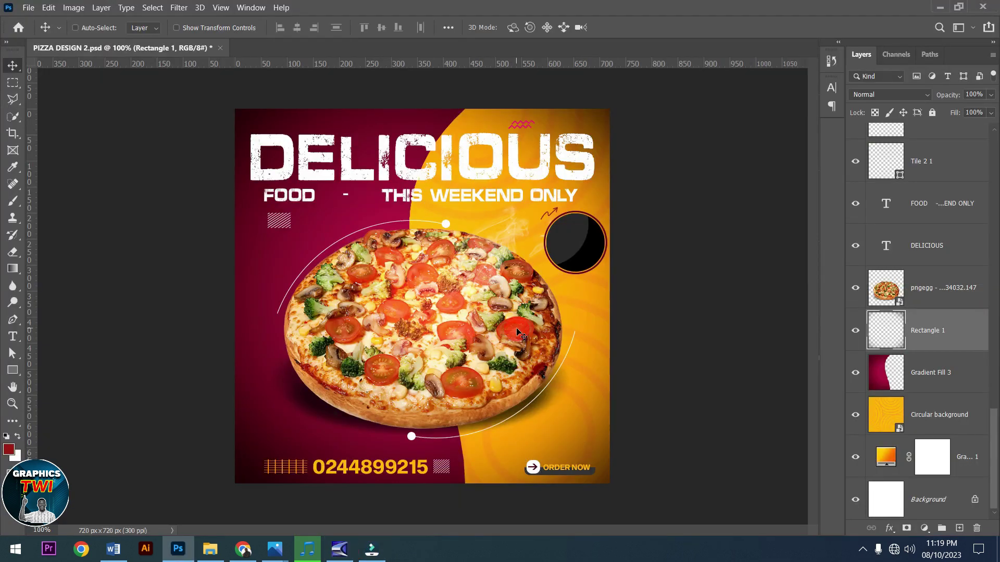
- Close PIZZA DESIGN 2.psd without saving and open PIZZA DESIGN.psd from the FOOD 2023 DESIGN folder
left_click(223, 49)
left_click(514, 225)
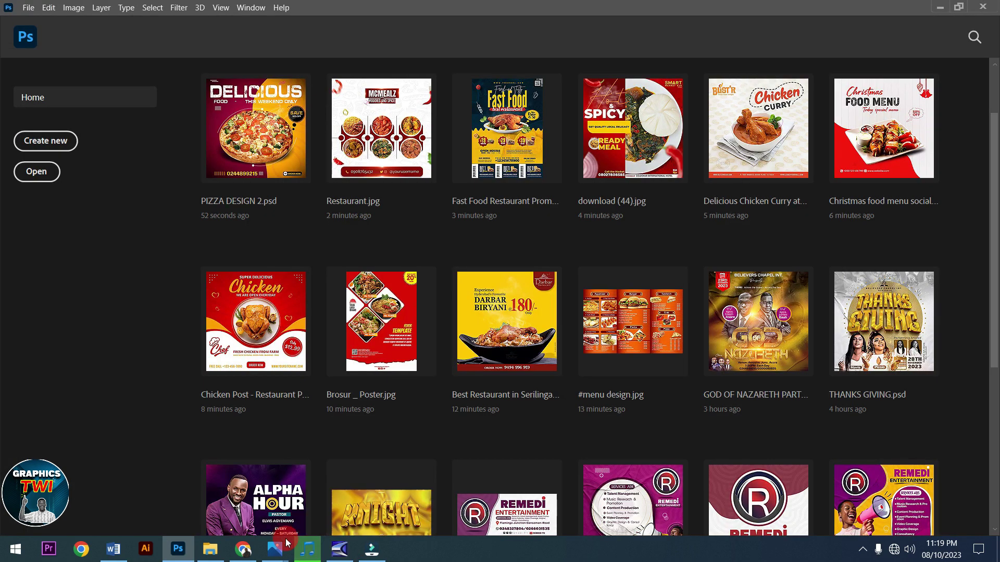
left_click(210, 550)
left_click(512, 257)
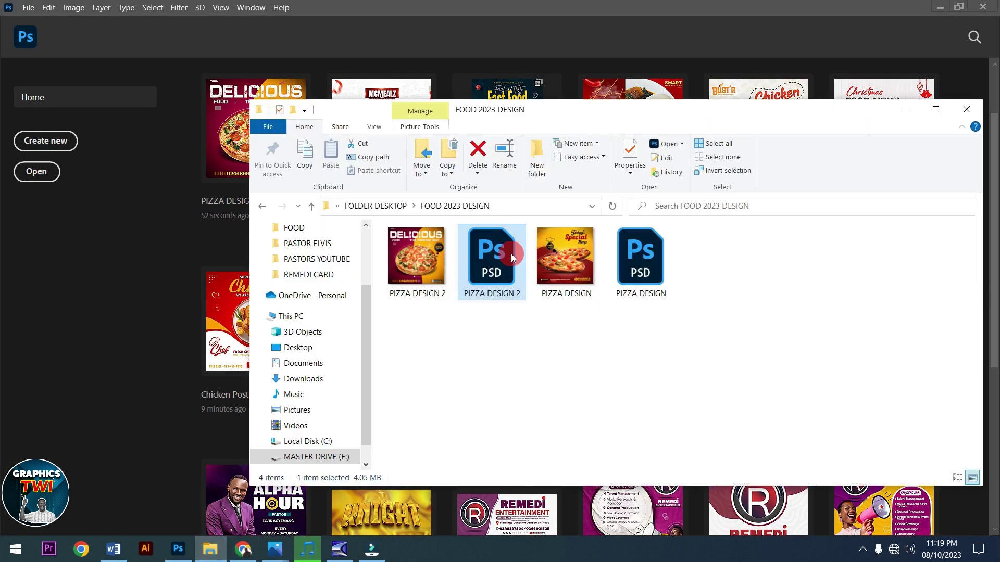
left_click(631, 263)
left_click(167, 329)
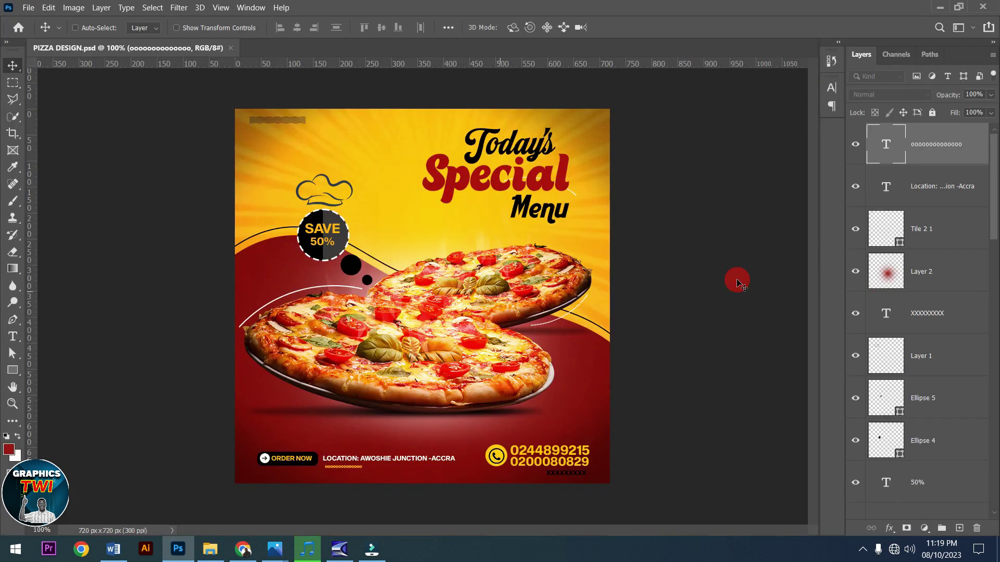
- Toggle the visibility of the two pizza image layers to examine their placement in the flyer
scroll(969, 395, "down", 5)
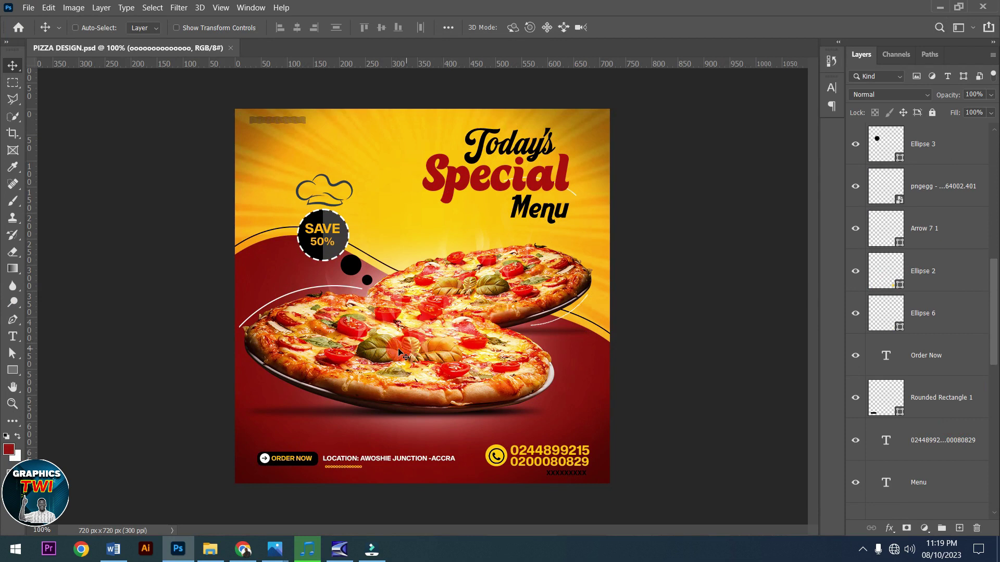
scroll(908, 387, "down", 7)
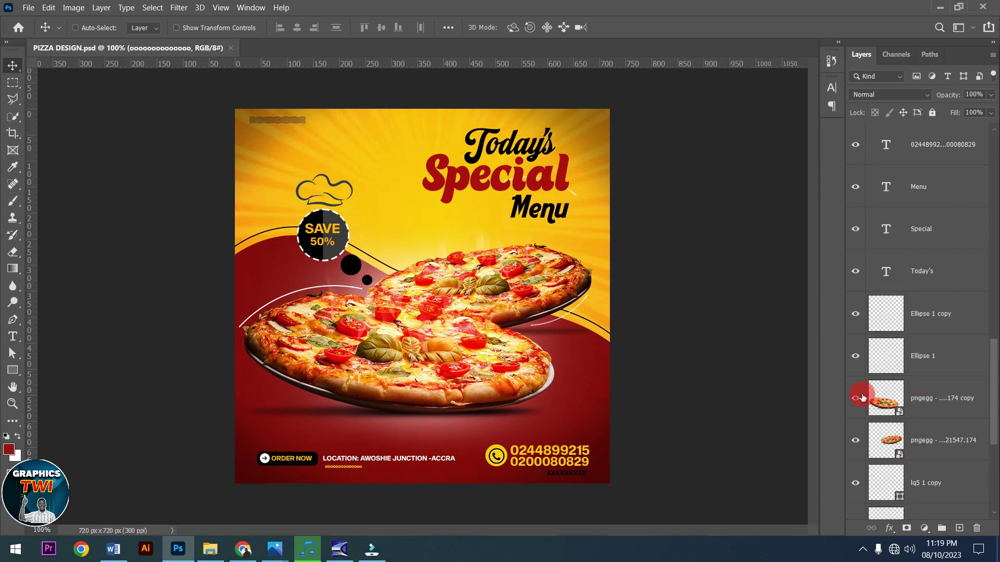
left_click(855, 398)
left_click(854, 398)
left_click(853, 438)
left_click(855, 436)
- Toggle the visibility of the red liquid shape layer lq5 1 to examine its role in the background
scroll(877, 443, "down", 5)
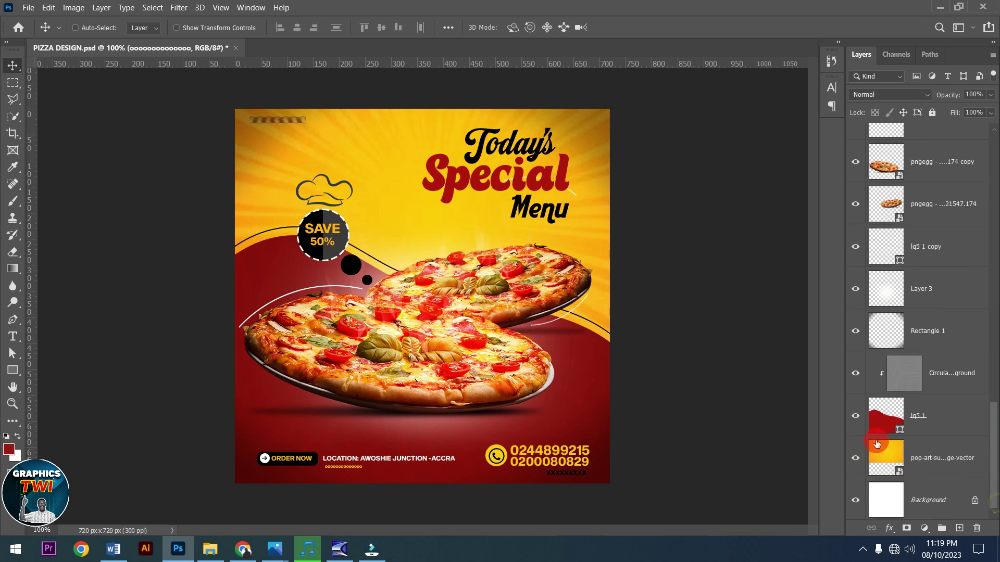
left_click(852, 414)
left_click(852, 415)
- Toggle the red glow on Layer 2 off and on repeatedly to examine its lighting effect over the pizzas
scroll(852, 411, "up", 4)
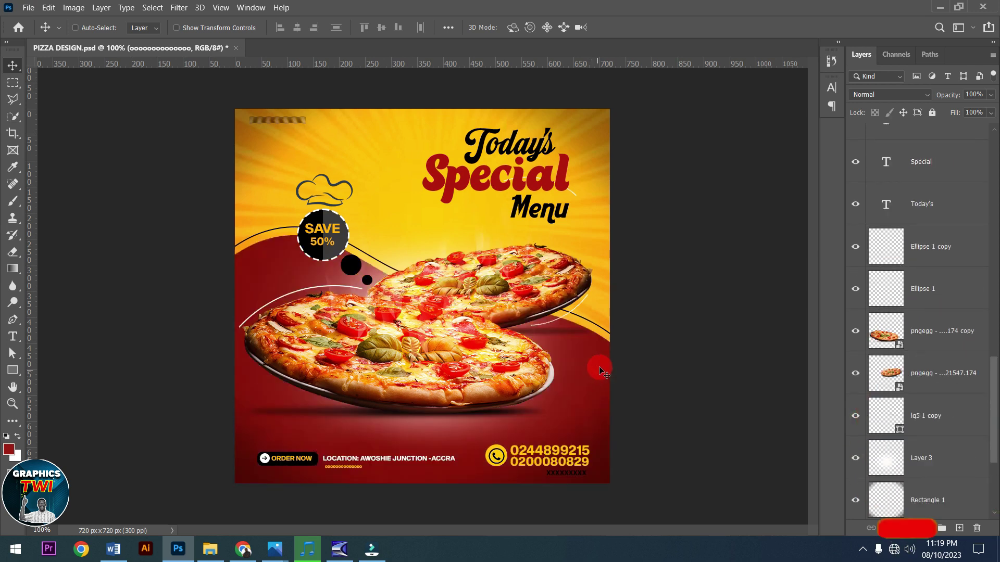
scroll(885, 323, "up", 10)
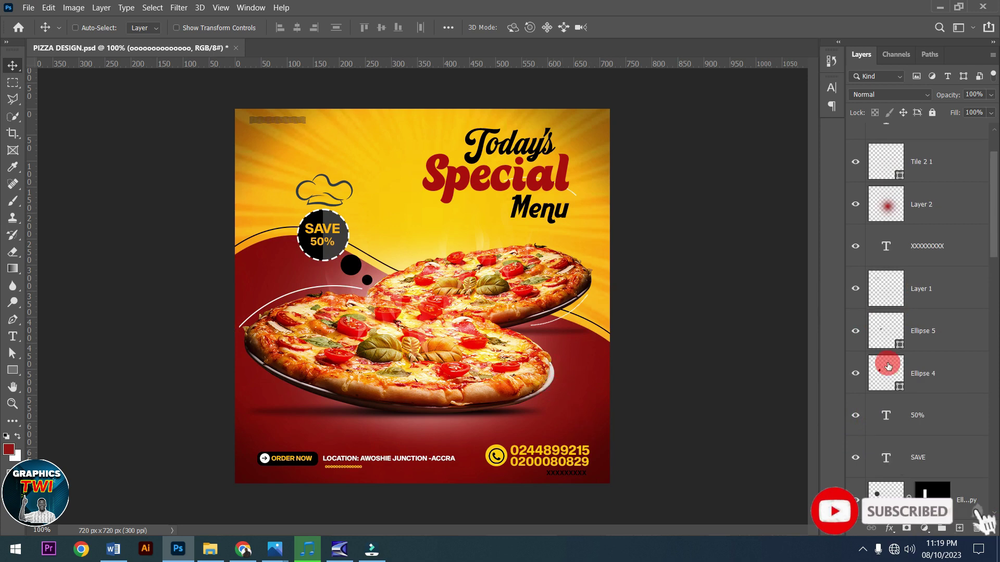
left_click(855, 204)
left_click(855, 205)
left_click(856, 205)
left_click(855, 205)
- Toggle the visibility of the yellow pop-art background layer to examine it against the white base
scroll(937, 409, "down", 10)
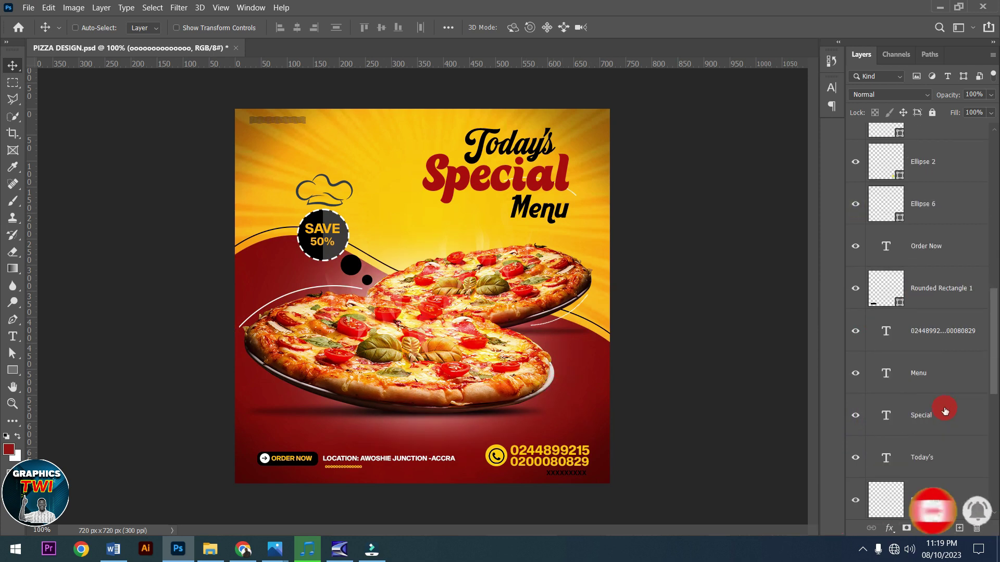
scroll(896, 427, "down", 5)
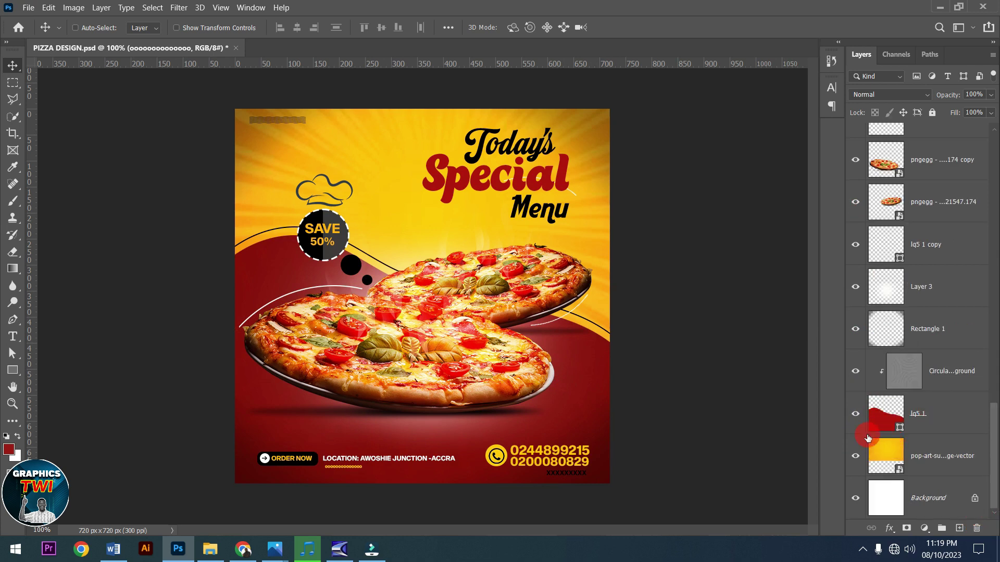
left_click(850, 461)
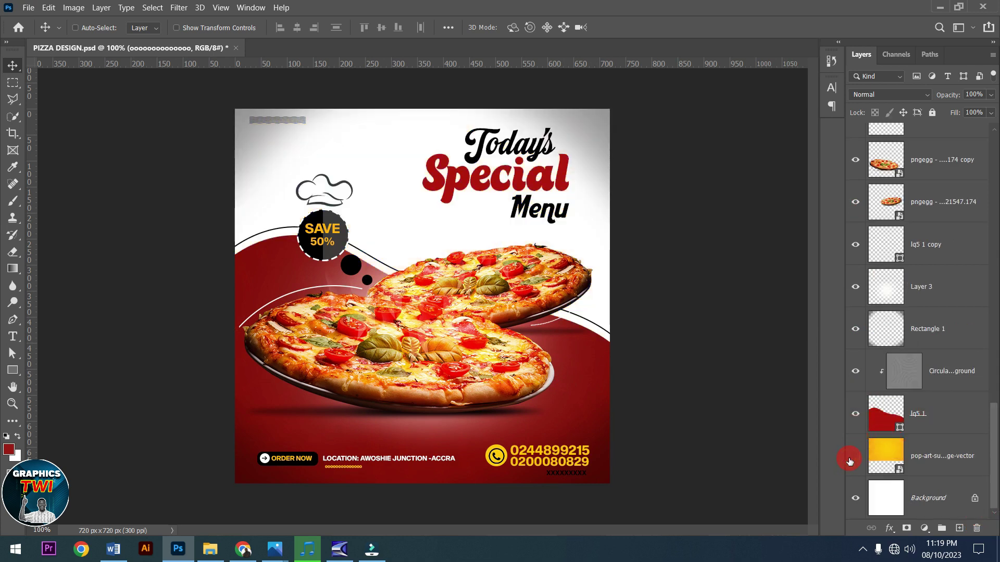
left_click(850, 460)
left_click(887, 498)
left_click(953, 473)
left_click_drag(995, 492, 961, 433)
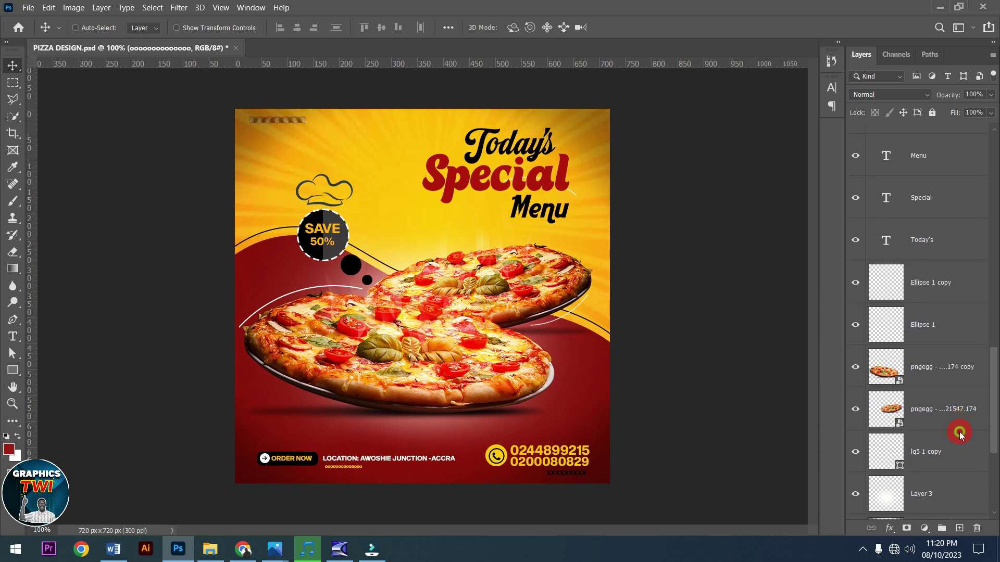
left_click_drag(963, 434, 971, 515)
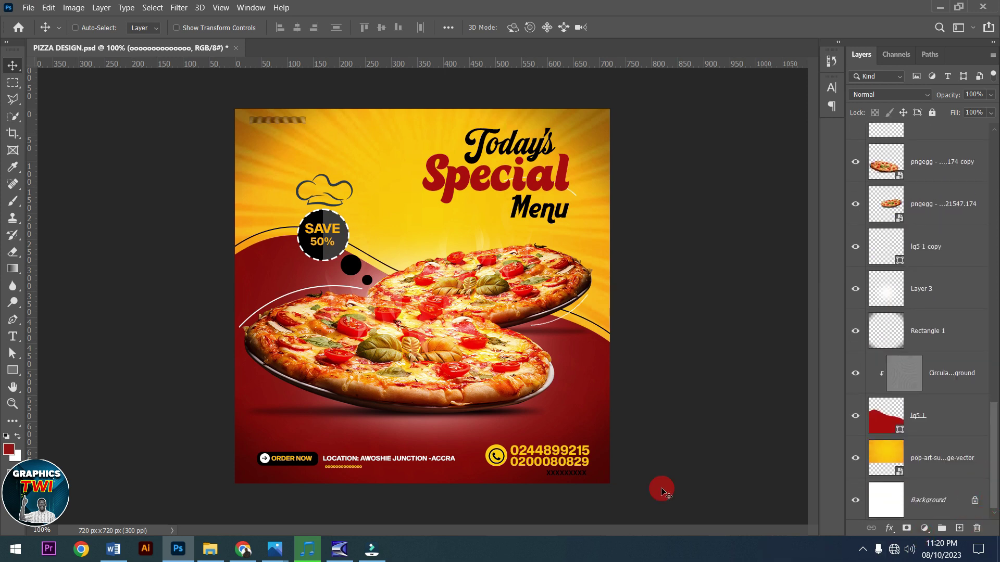